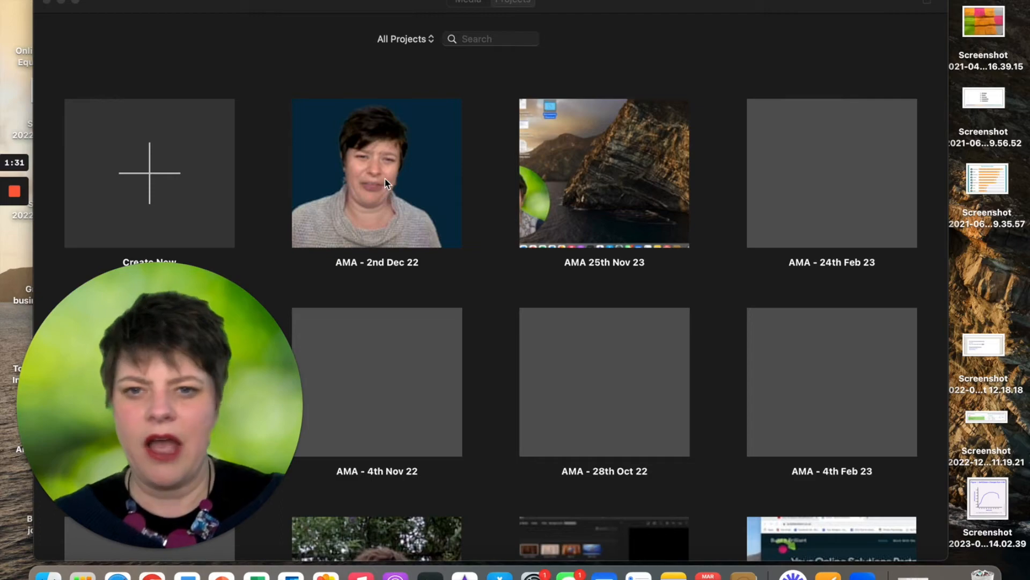
Create a new project in the Projects browser as a Movie, not a trailer
scroll(417, 342, down, 5)
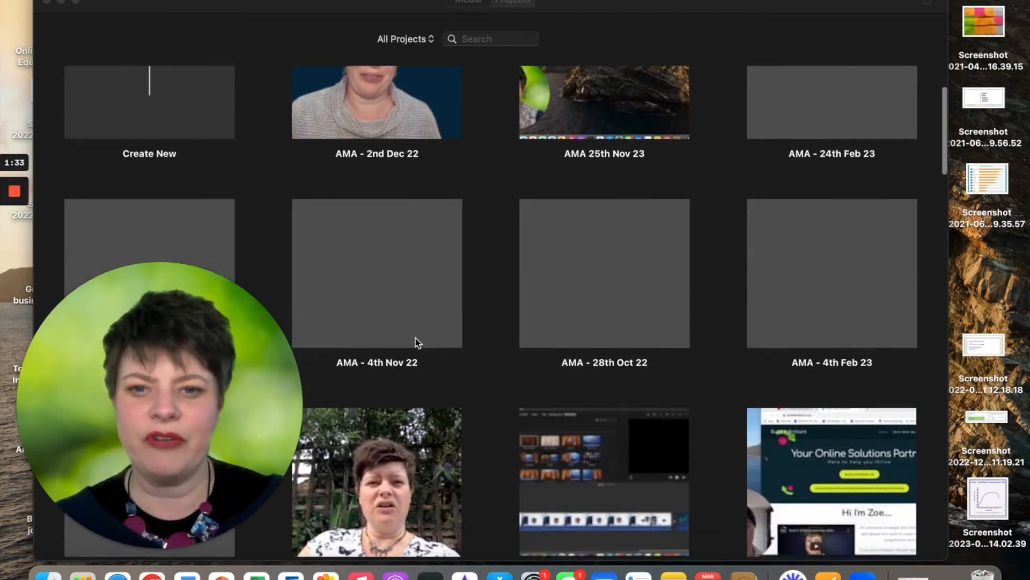
scroll(416, 342, down, 5)
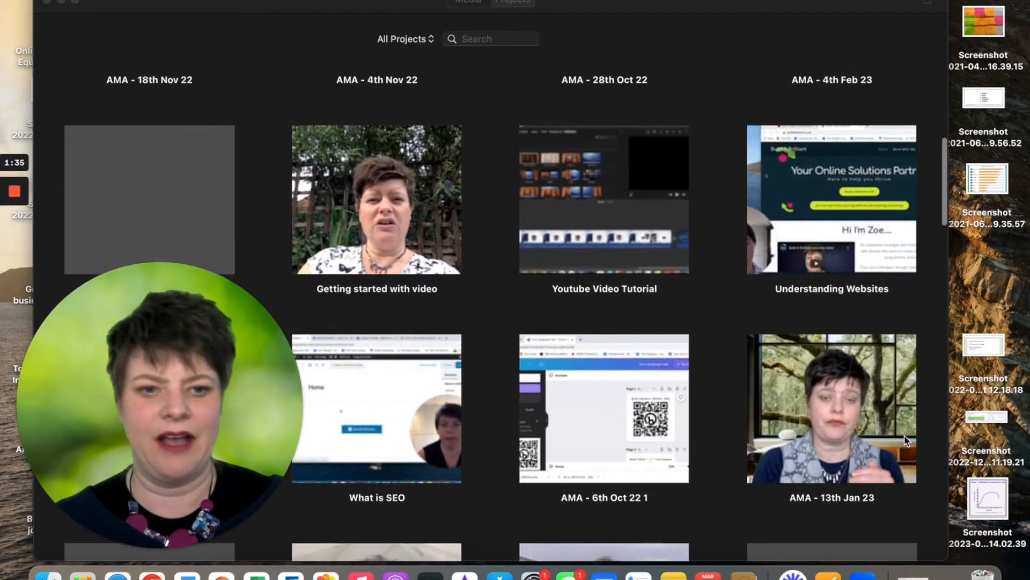
scroll(494, 189, up, 10)
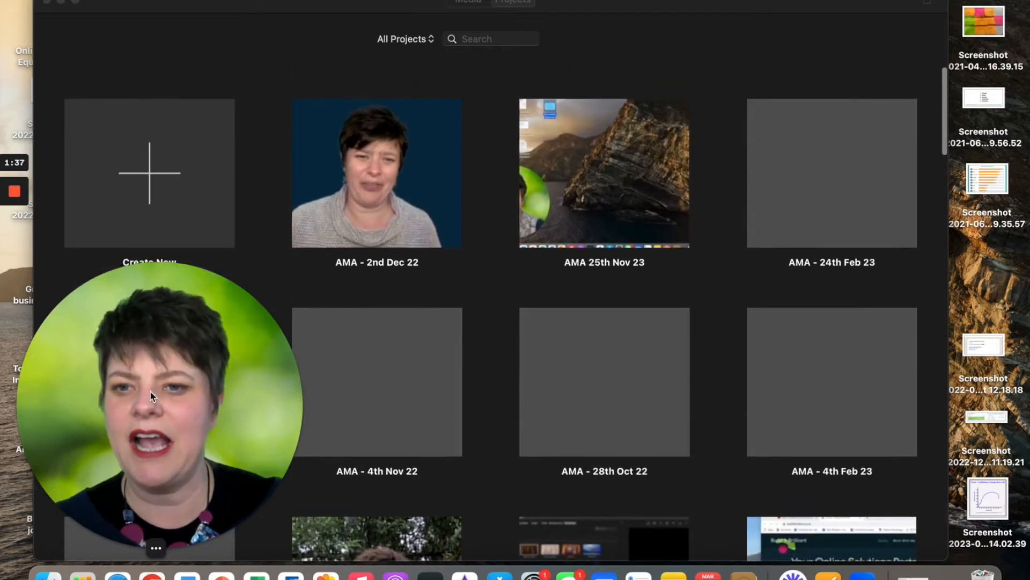
drag(150, 391, 714, 366)
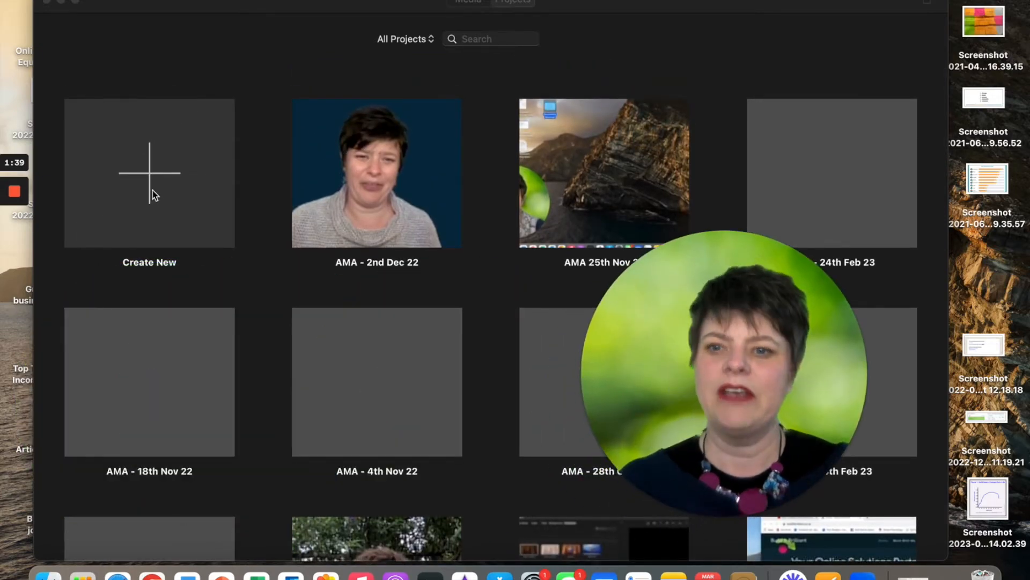
click(150, 188)
click(149, 187)
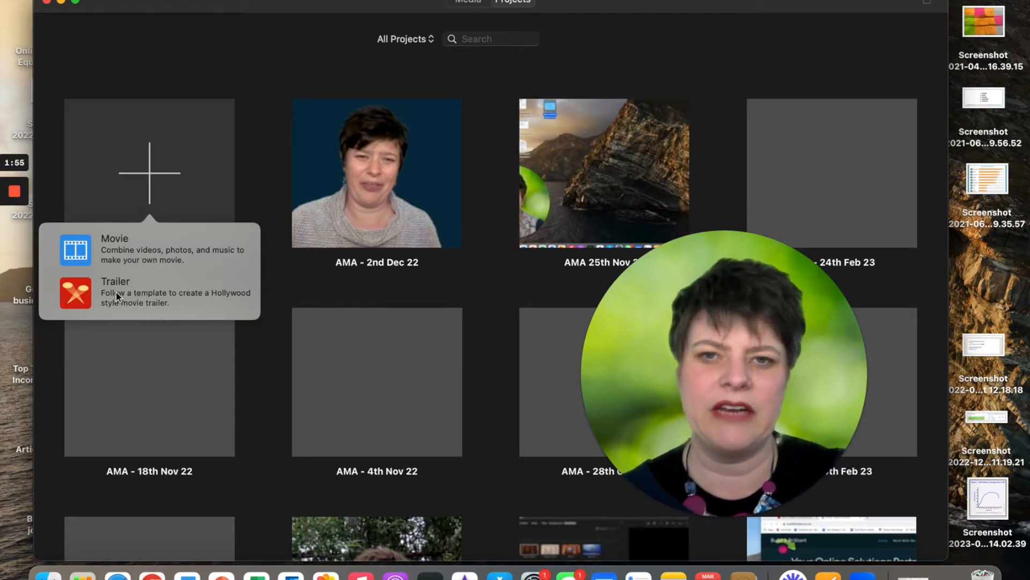
click(121, 243)
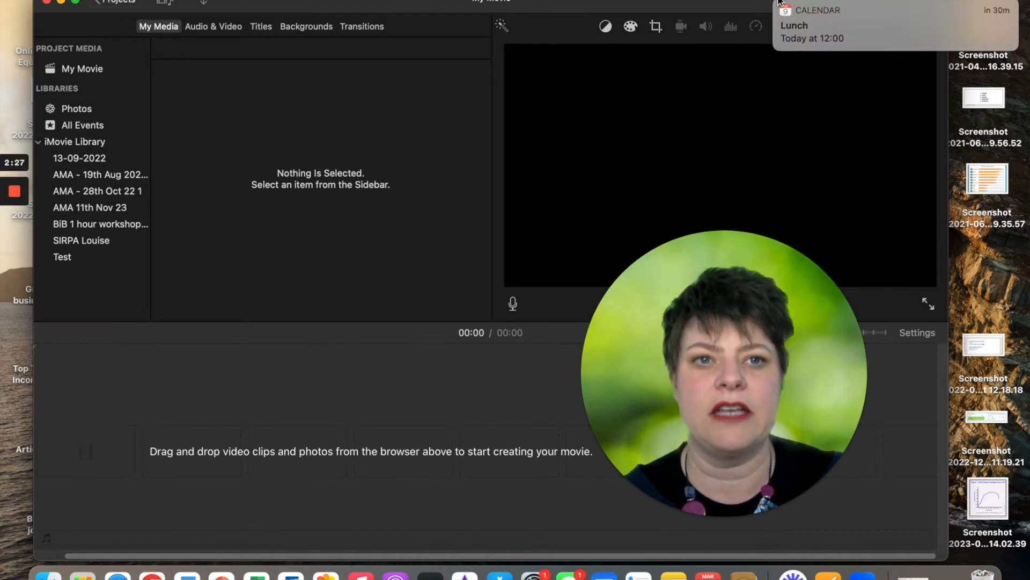
Dismiss the Lunch reminder notification and bring the new My Movie editor window into focus
click(777, 6)
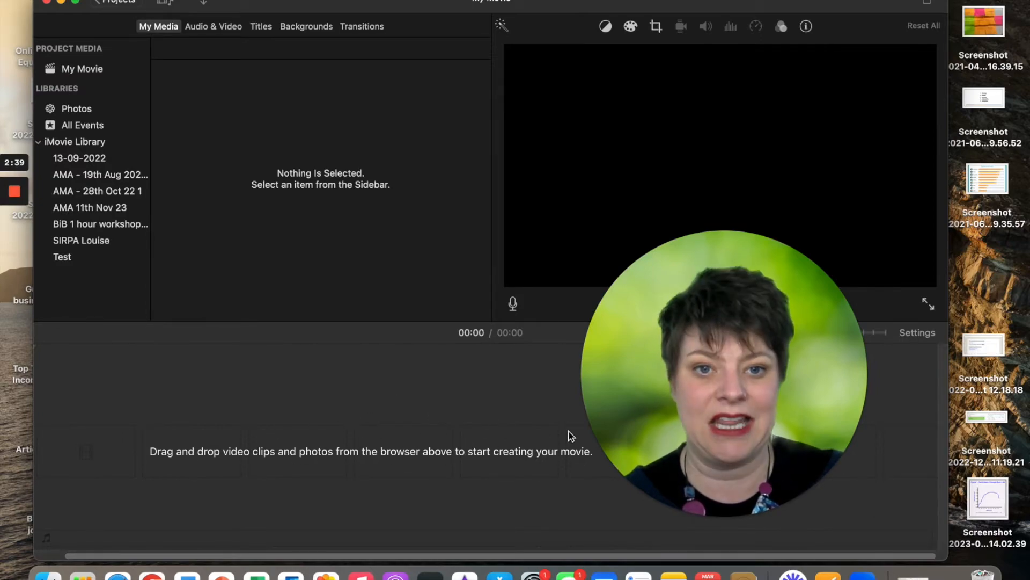
drag(670, 359, 151, 217)
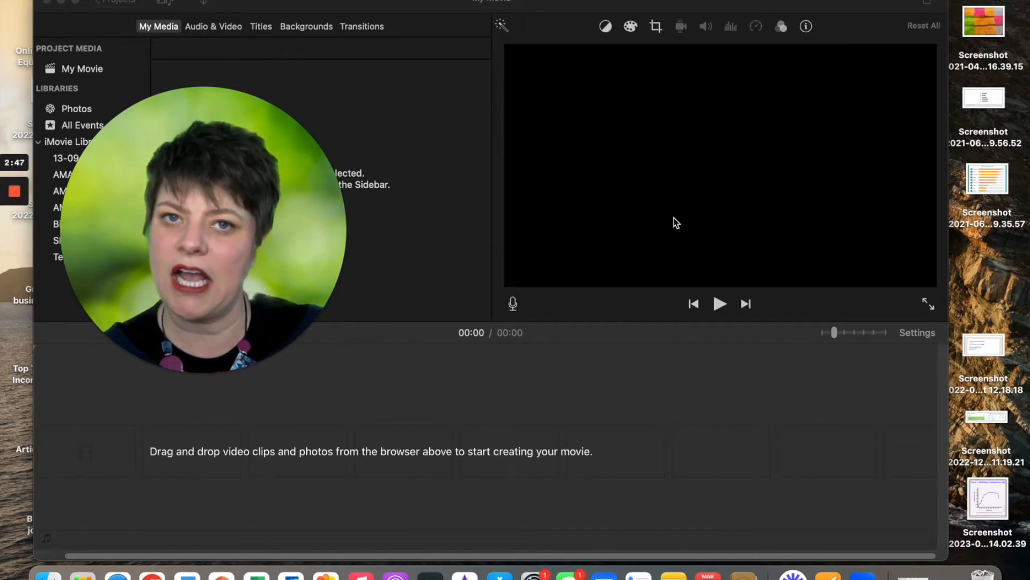
drag(261, 196, 783, 297)
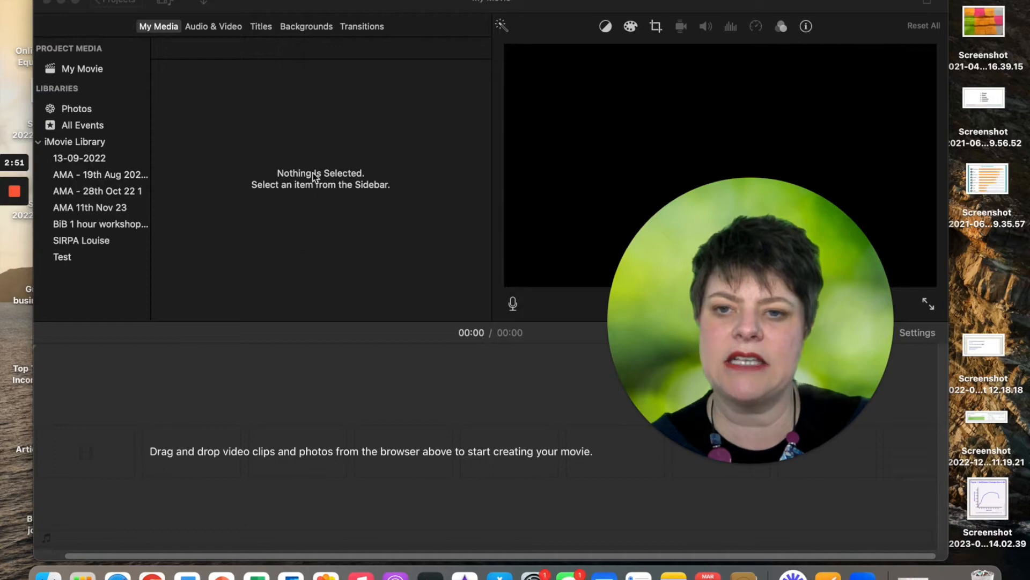
click(292, 147)
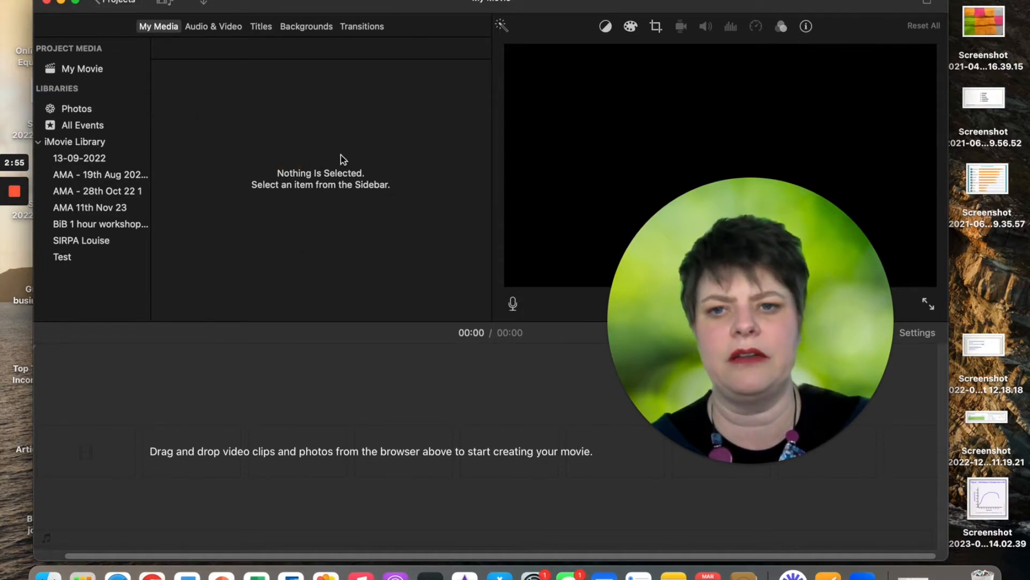
Drag the 24th Feb edited AMA video from the Finder AMA folder onto iMovie's project media
click(48, 573)
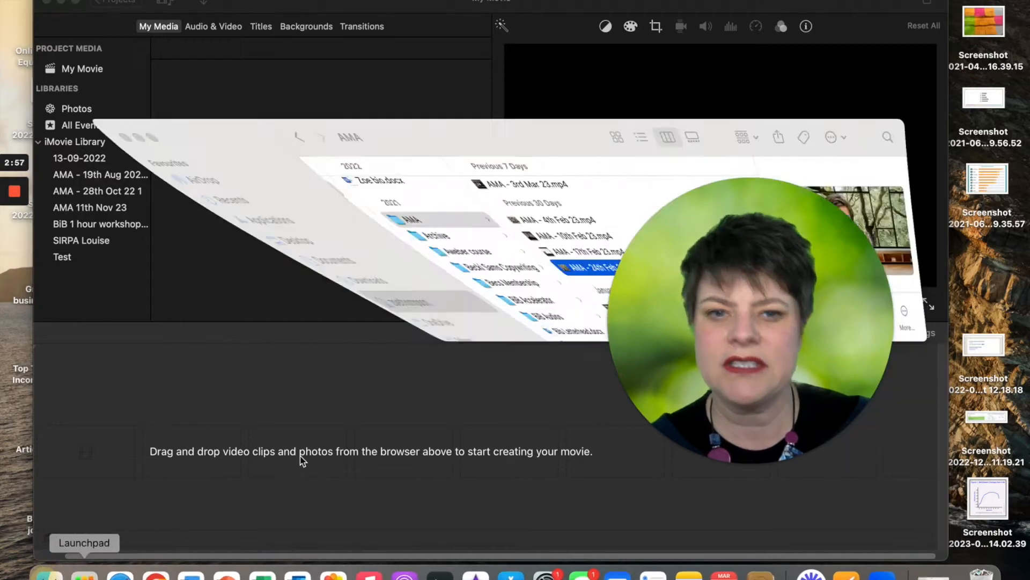
drag(213, 37, 562, 66)
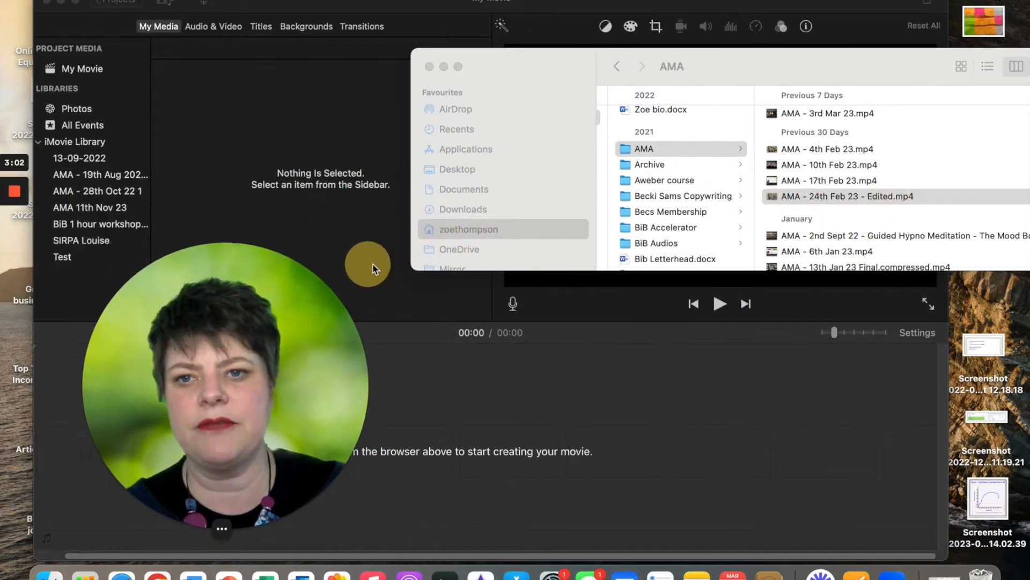
drag(884, 193, 298, 106)
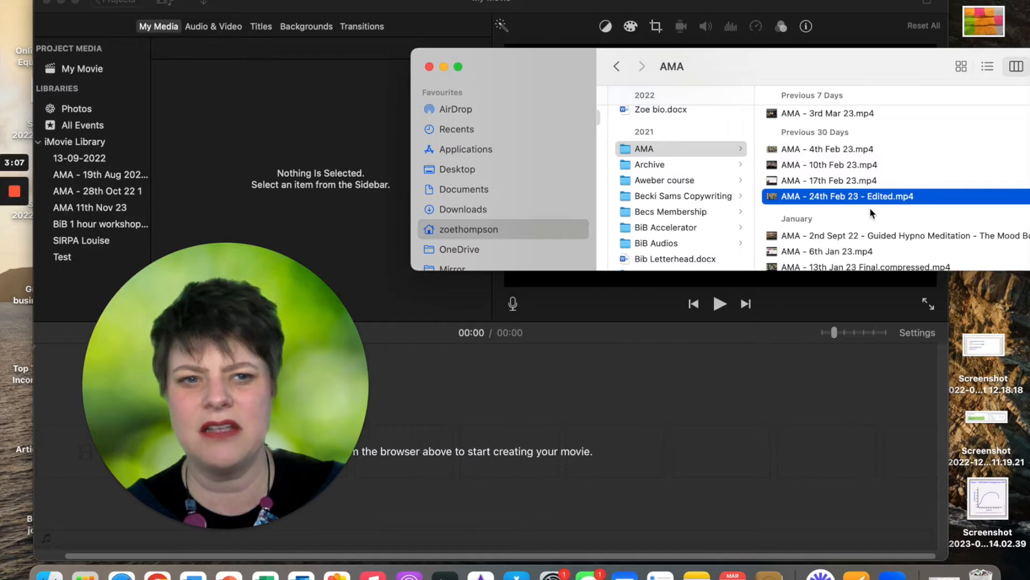
drag(854, 197, 276, 108)
click(282, 109)
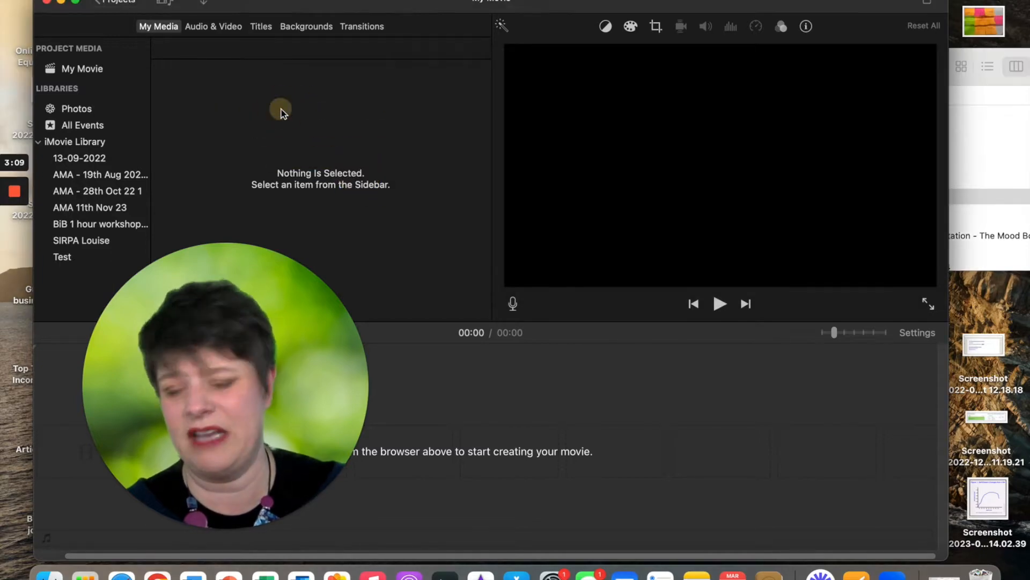
Make the iMovie window active again and bring up its File menu
drag(234, 287, 773, 329)
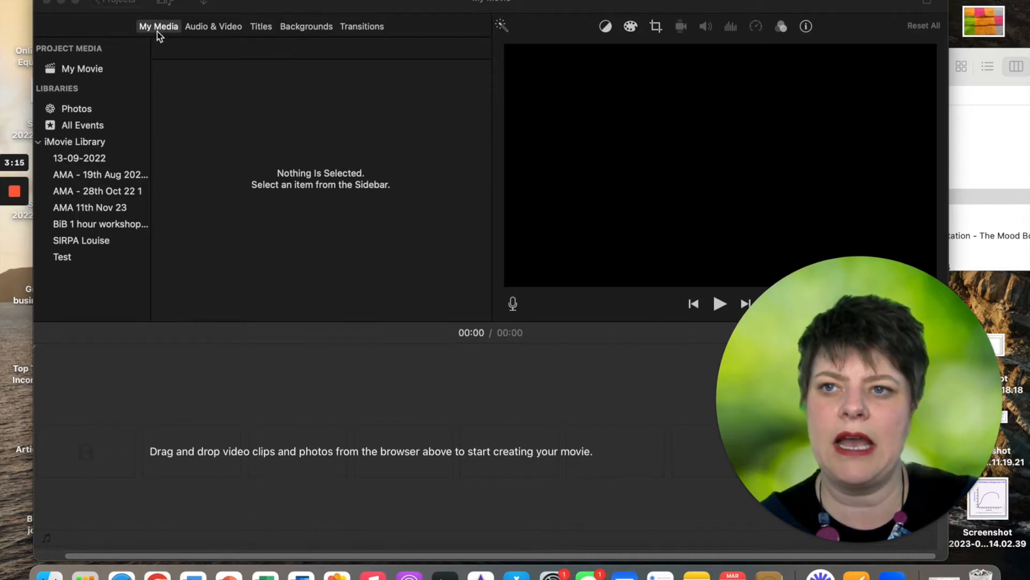
click(211, 152)
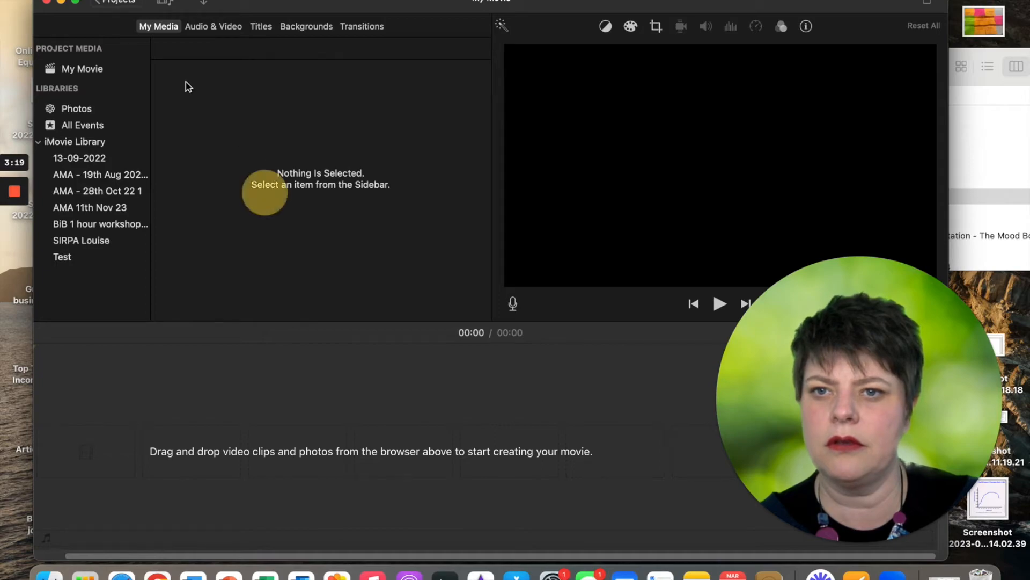
click(89, 0)
Import AMA - 28th Oct 22.mp4 into My Movie's project media as a 7.9-minute clip
click(123, 69)
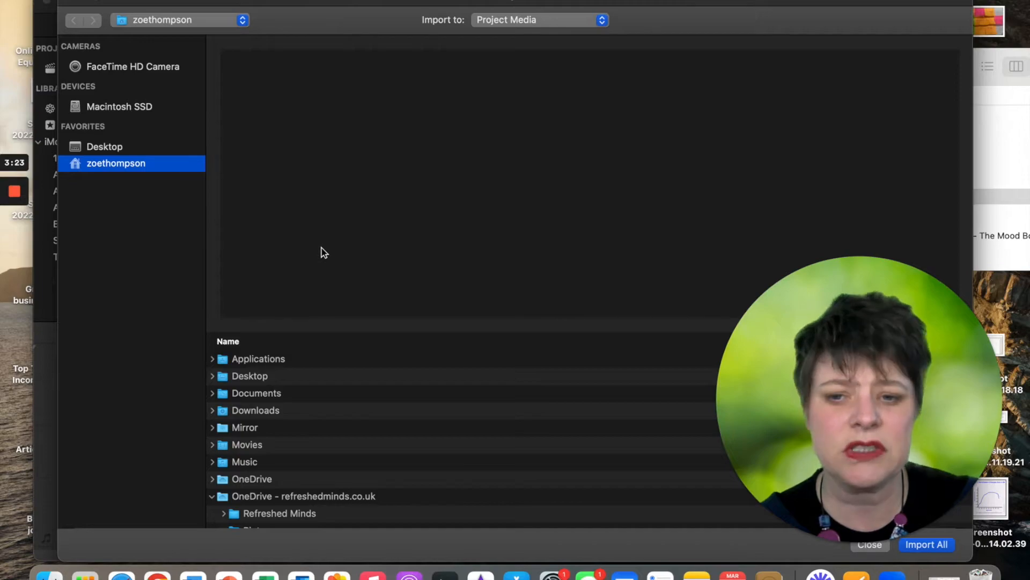
scroll(333, 481, down, 15)
scroll(333, 481, down, 10)
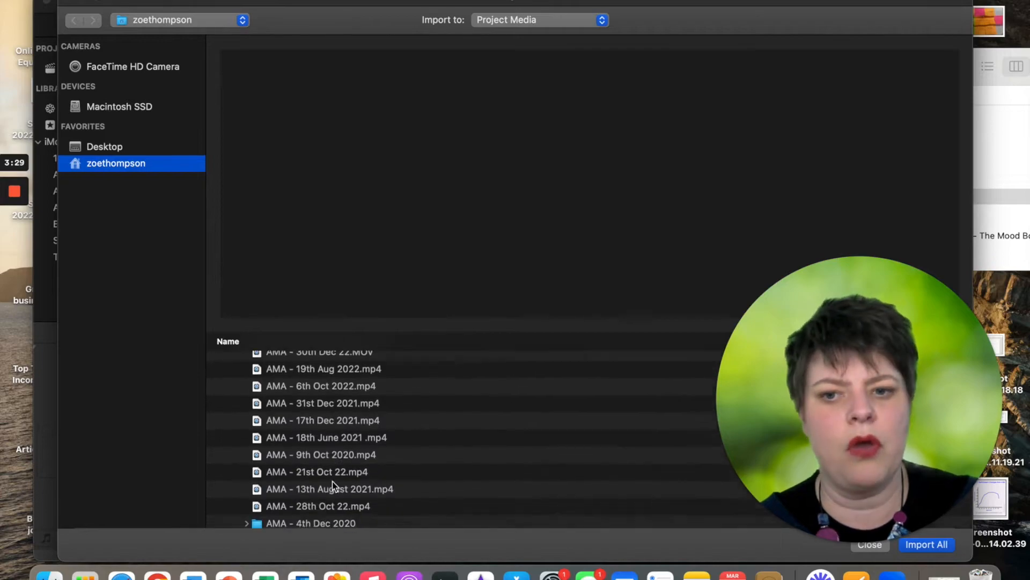
scroll(333, 480, down, 3)
scroll(332, 483, down, 2)
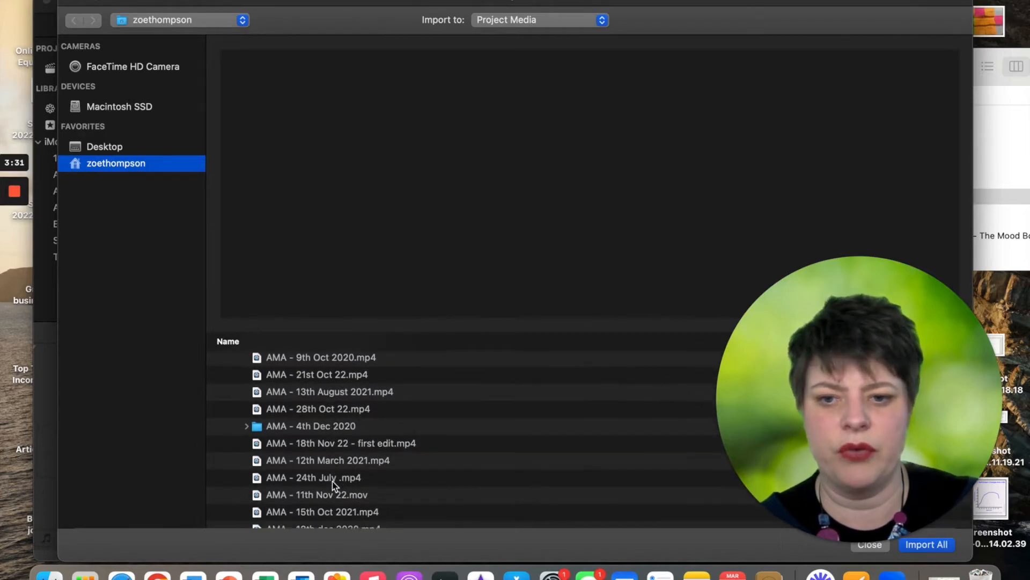
click(317, 383)
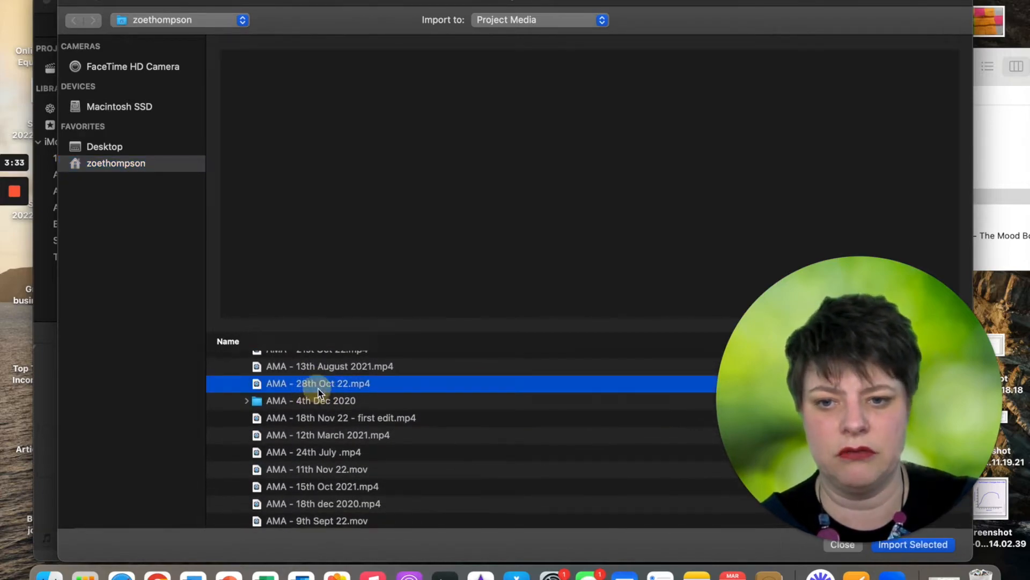
drag(809, 427, 543, 257)
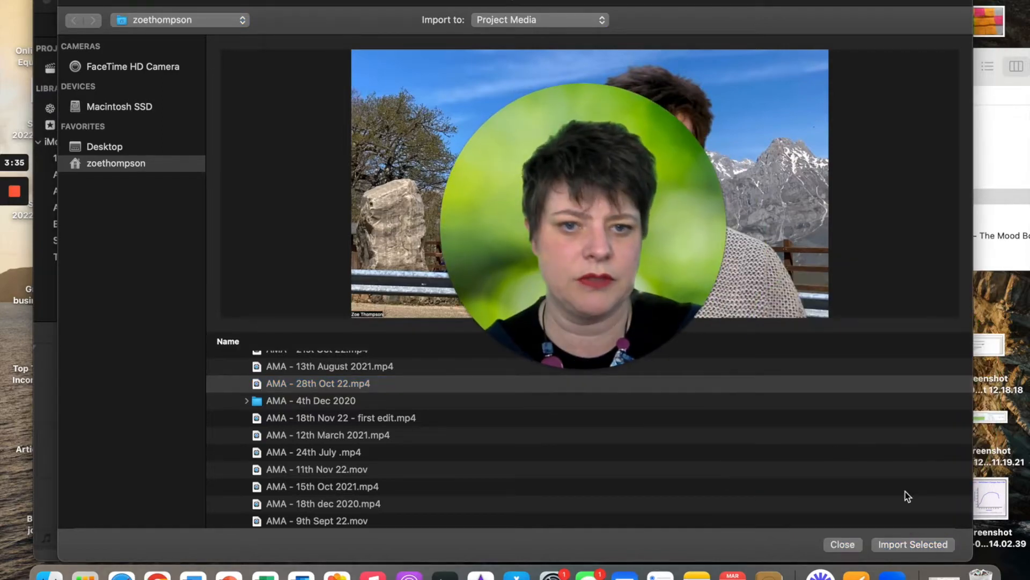
click(347, 383)
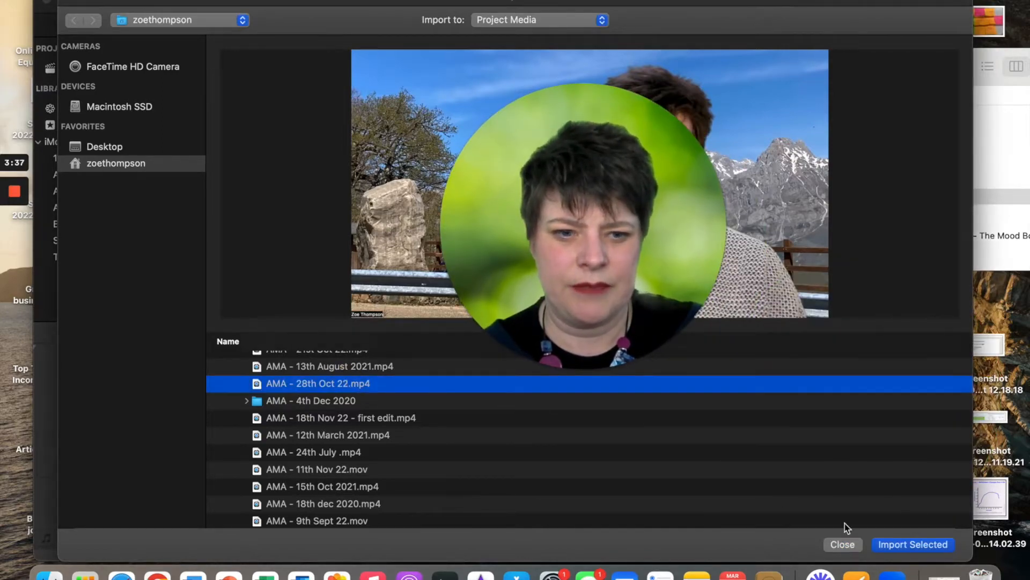
click(921, 543)
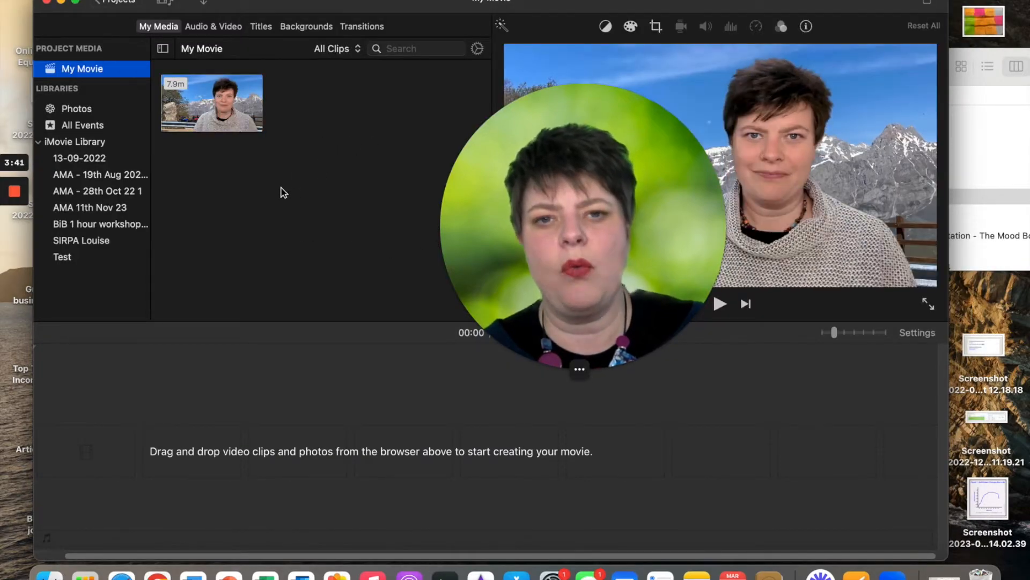
Preview the imported clip, then bring the AMA Finder window forward
click(194, 111)
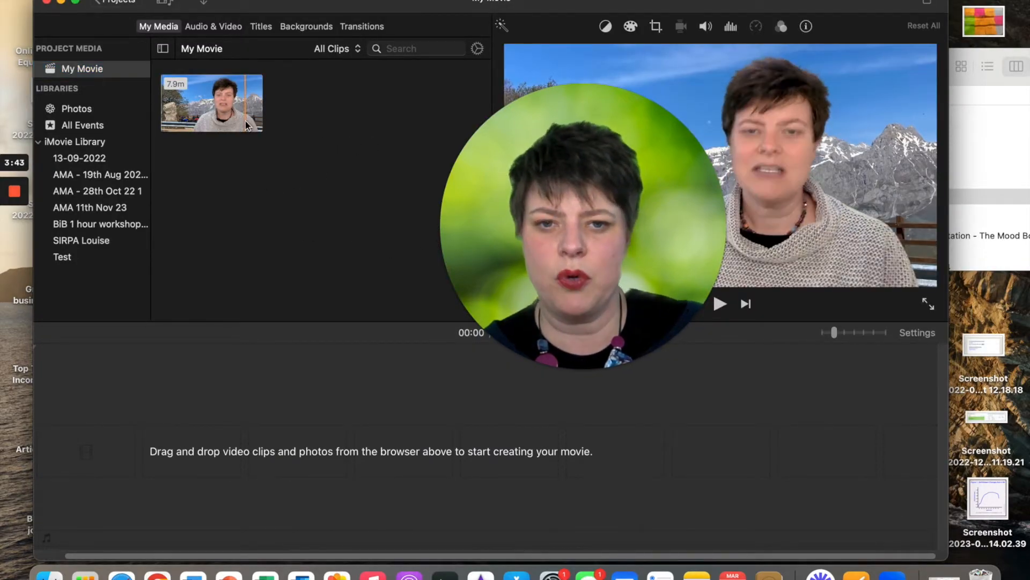
click(975, 199)
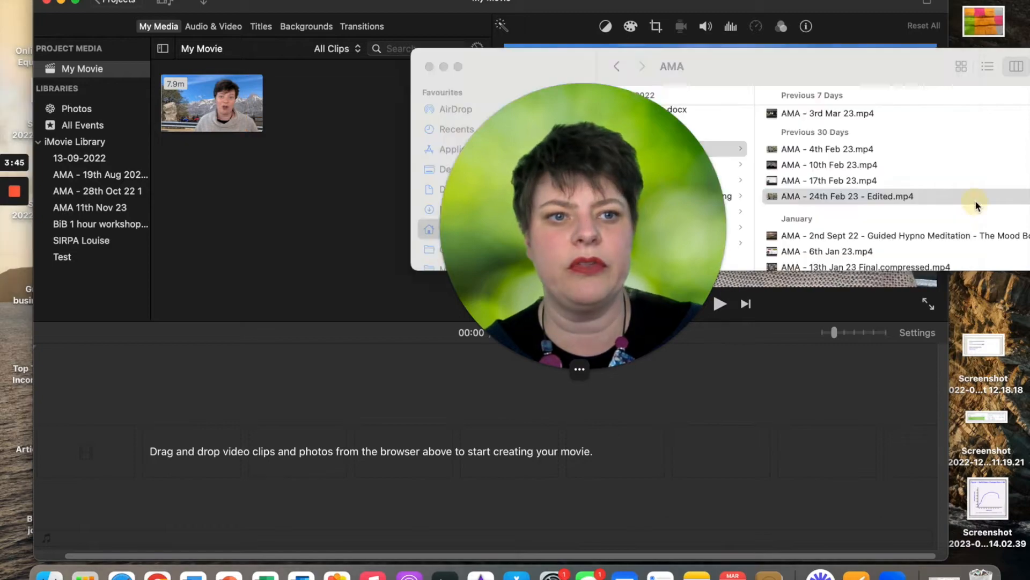
drag(584, 173, 162, 371)
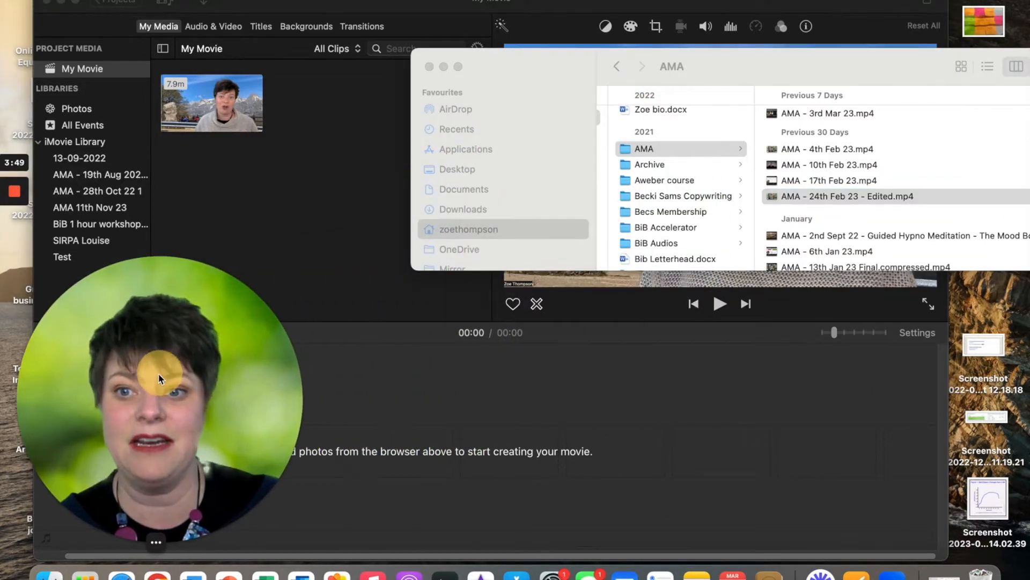
click(522, 226)
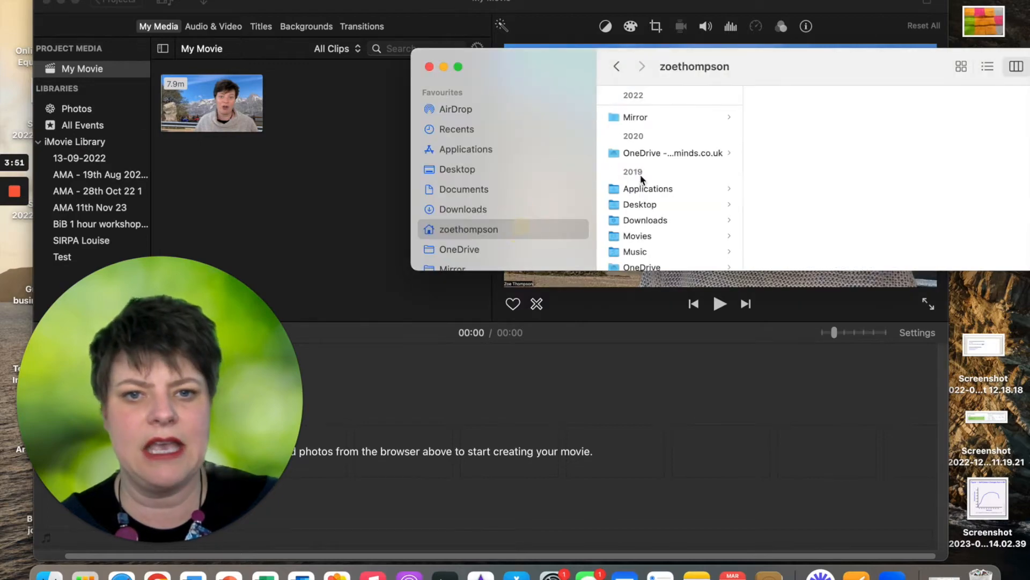
In Finder, go through the home and OneDrive folders to Pictures > Build It Brilliant
click(671, 153)
click(787, 117)
scroll(962, 124, down, 3)
click(813, 236)
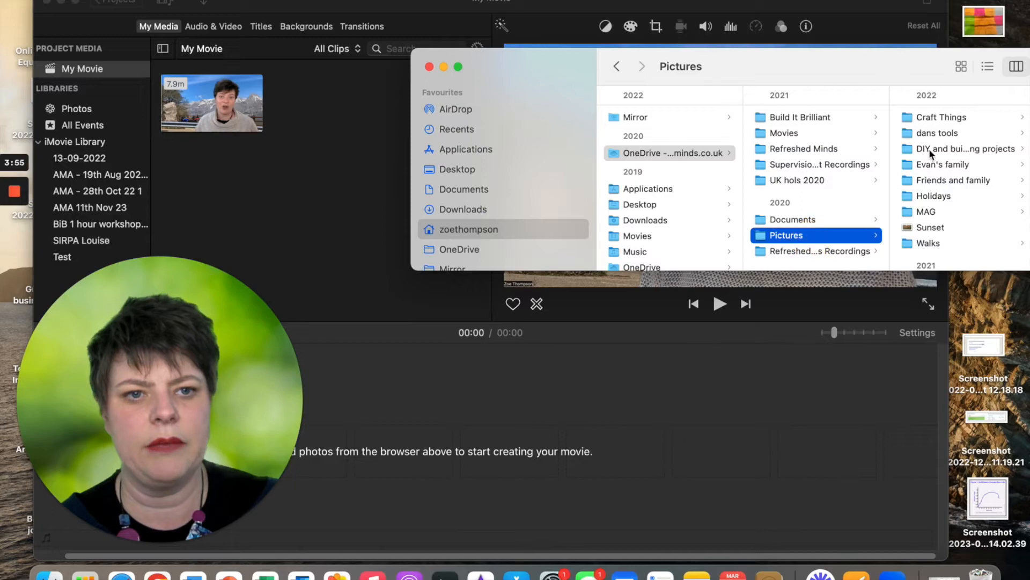
scroll(942, 208, down, 5)
scroll(941, 207, down, 4)
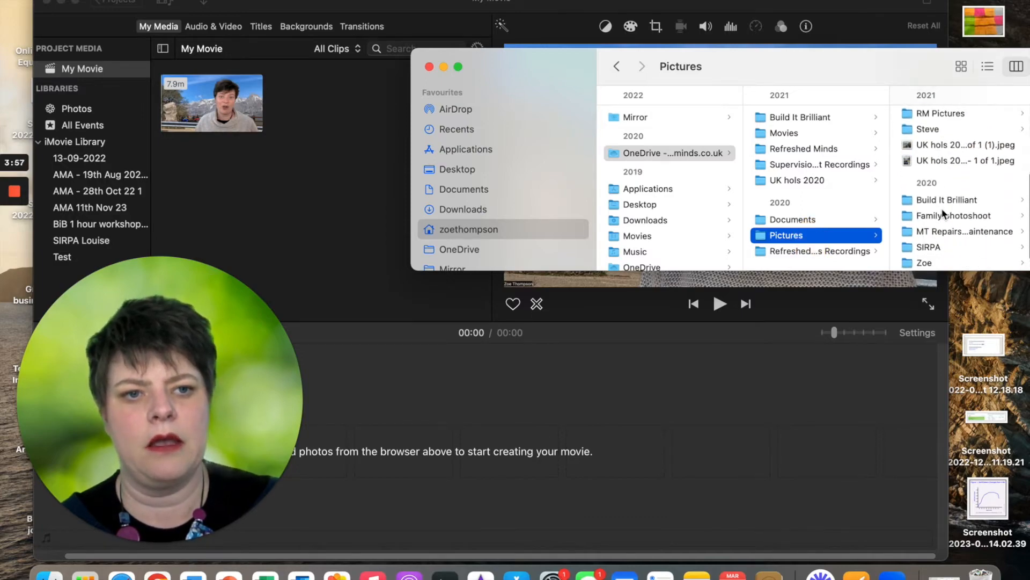
click(944, 199)
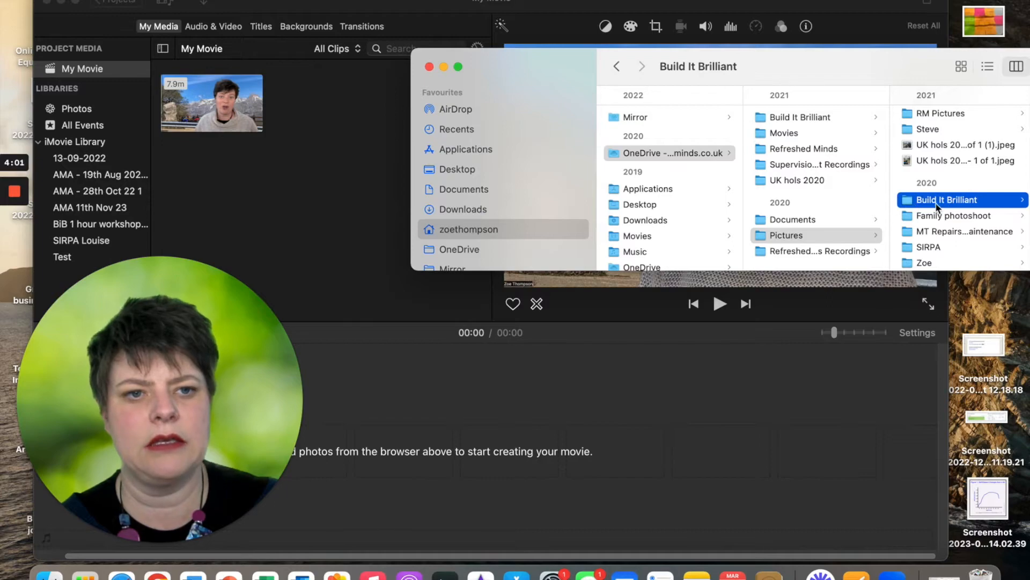
Open Bib Images > Social media quote posts and drag the quote image into project media
drag(811, 65, 642, 66)
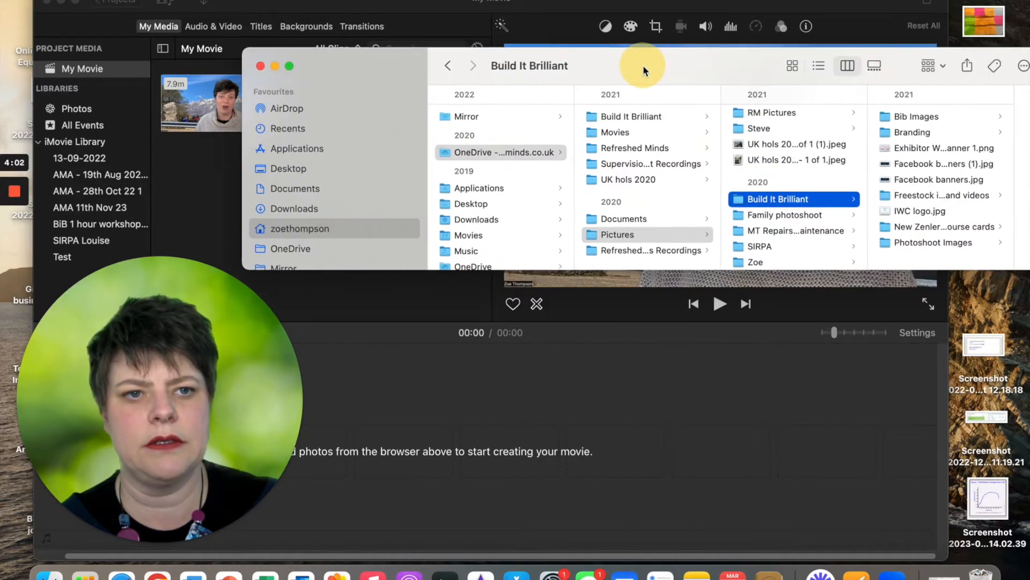
click(908, 117)
drag(741, 63, 667, 301)
click(925, 474)
drag(918, 369, 393, 174)
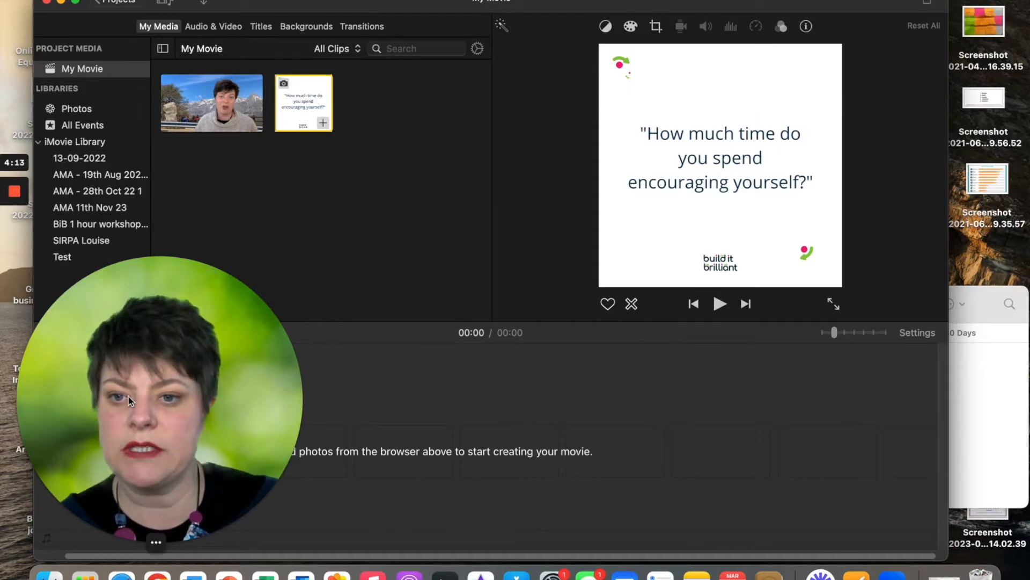
click(214, 24)
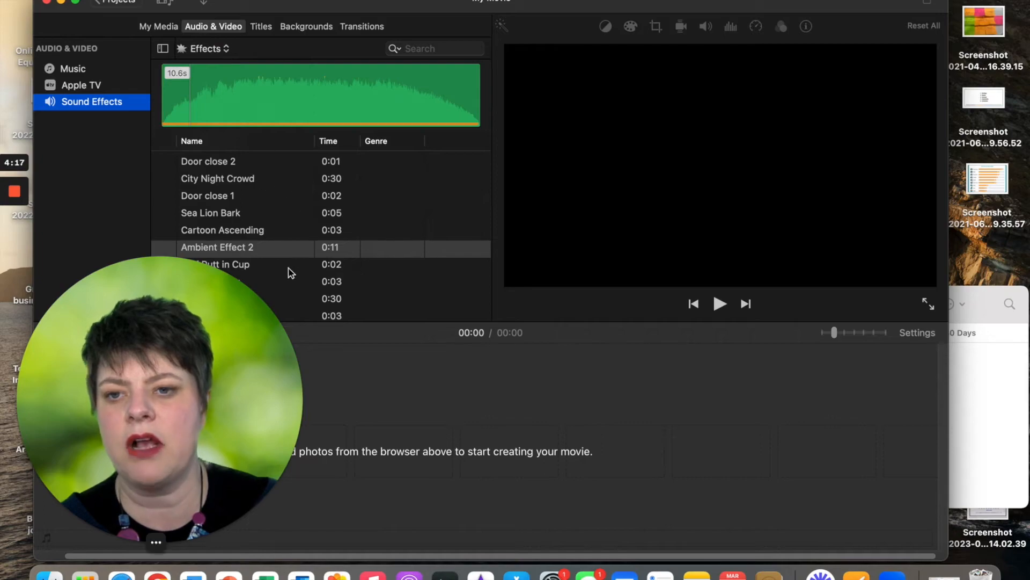
scroll(290, 242, down, 4)
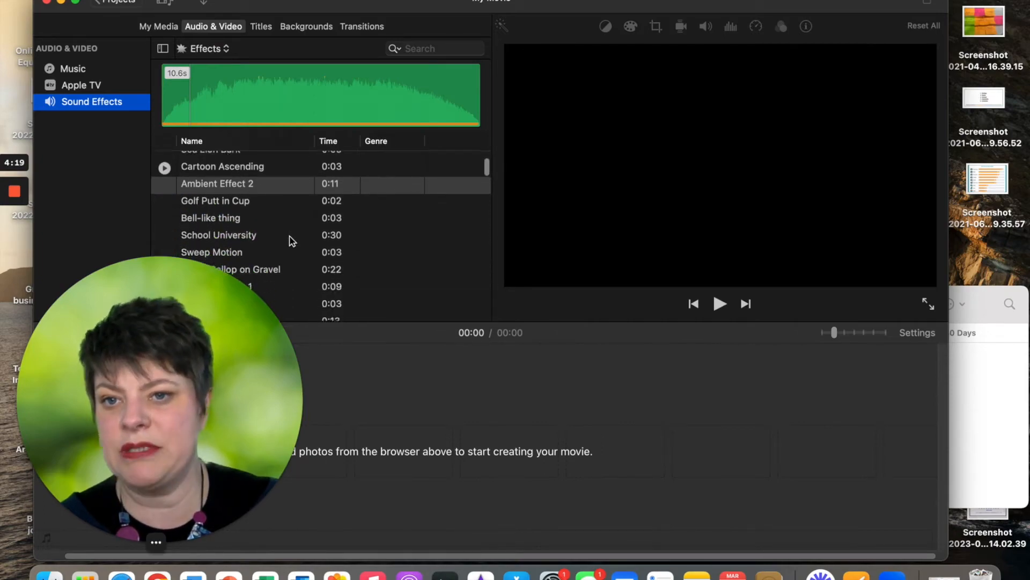
scroll(290, 239, up, 2)
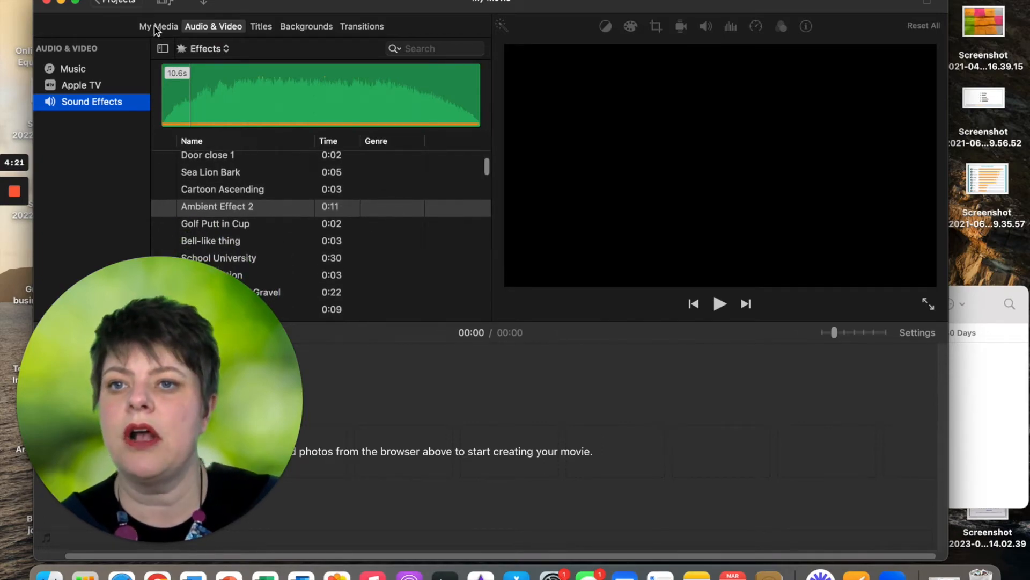
click(157, 27)
drag(121, 378, 700, 339)
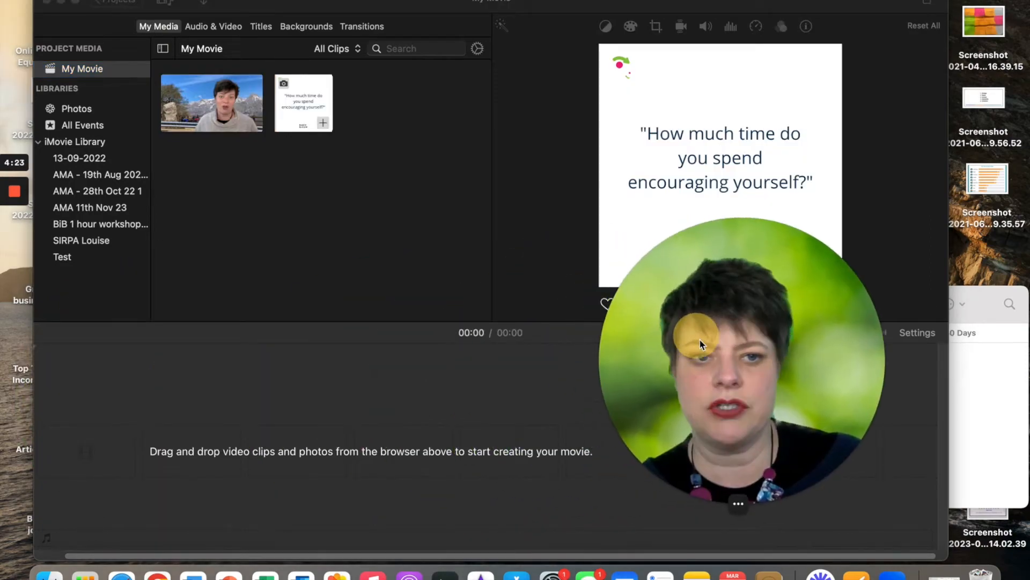
Restore the Finder window and reposition it above iMovie
click(973, 402)
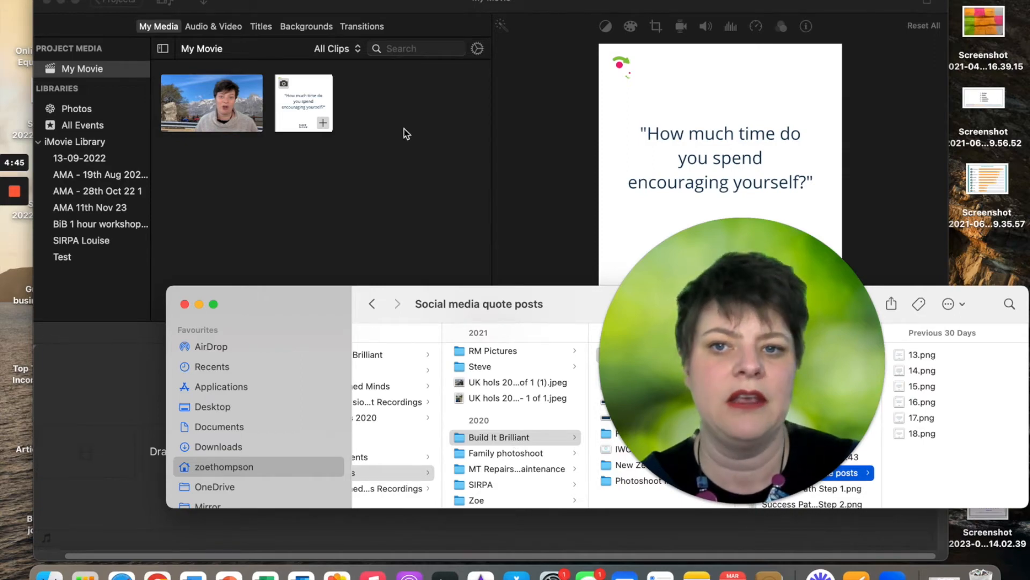
click(199, 305)
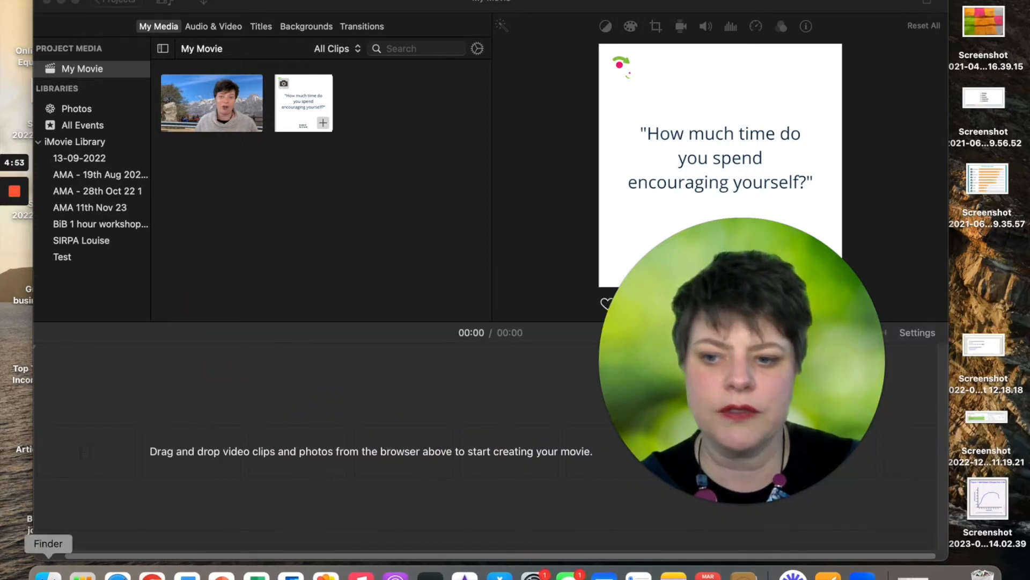
click(48, 573)
drag(522, 304, 330, 167)
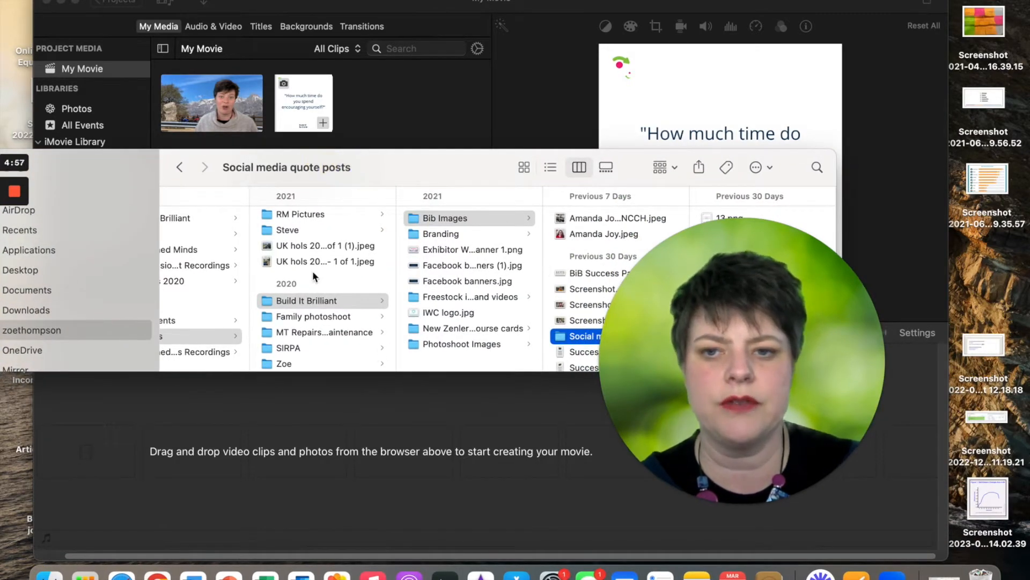
scroll(312, 270, left, 5)
Open Build It Brilliant > AMA > Resources and import Youtube OutroNEW.mp4 into project media
click(265, 217)
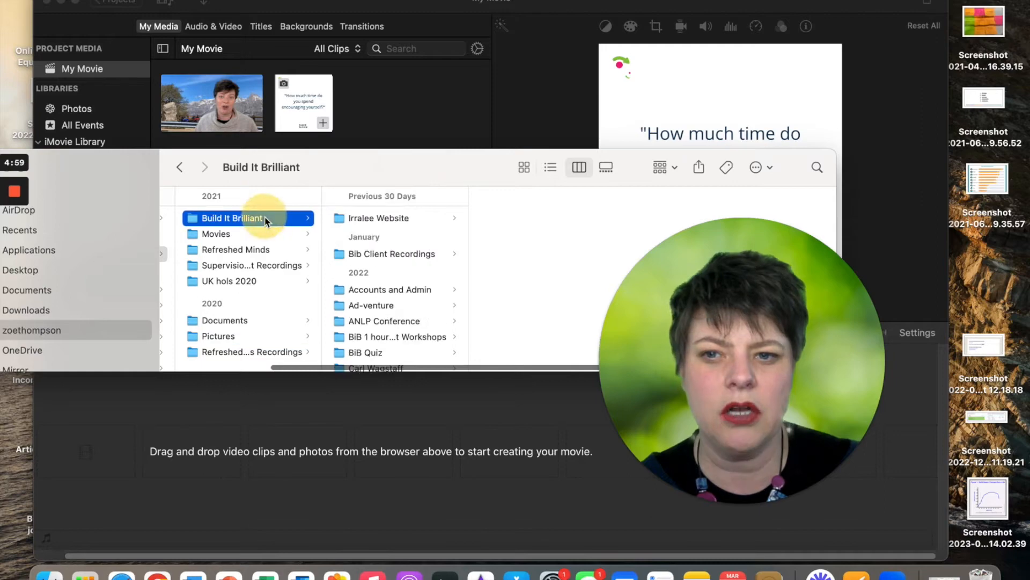
scroll(406, 270, down, 10)
scroll(407, 270, up, 10)
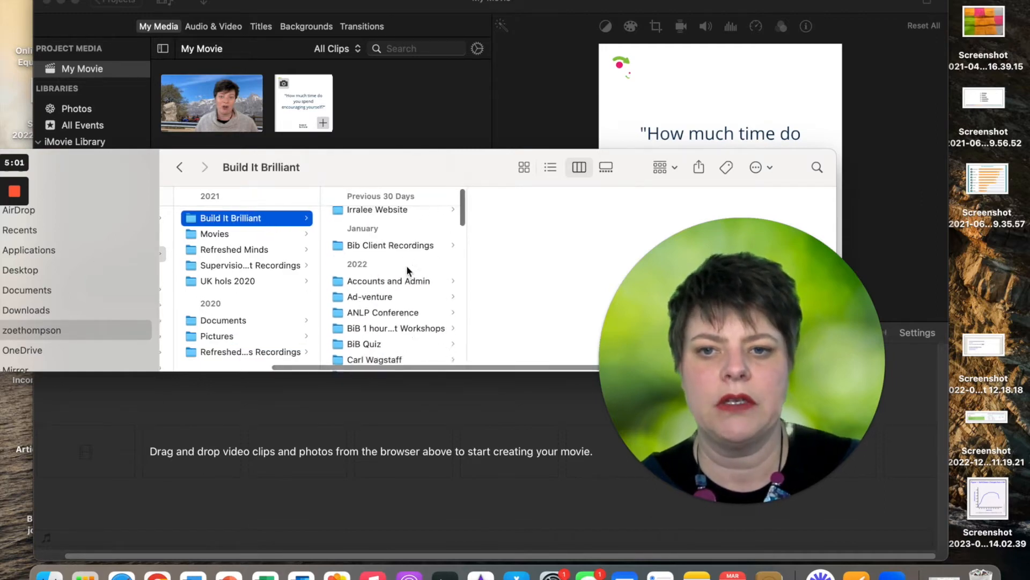
scroll(407, 269, down, 8)
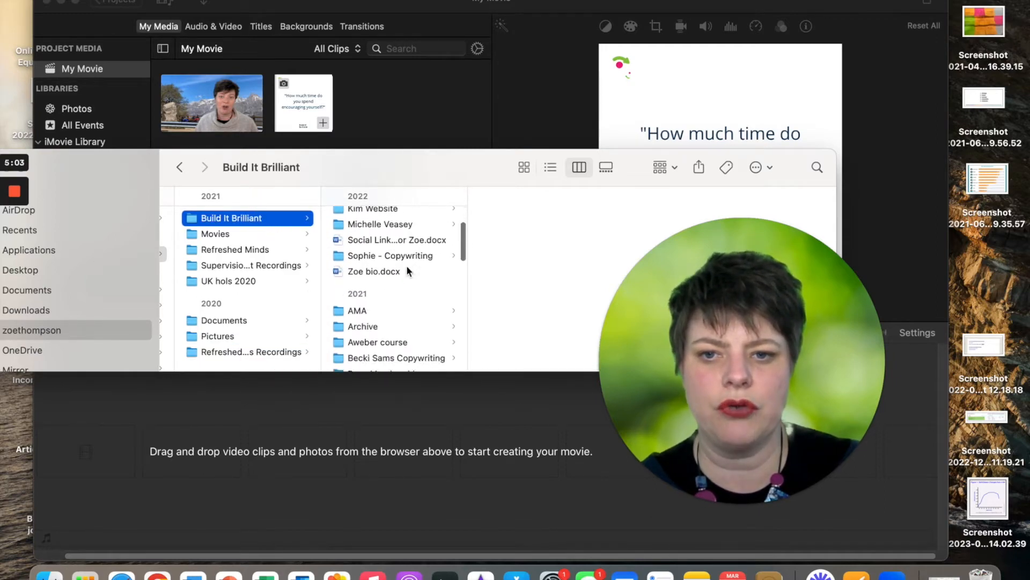
click(389, 310)
scroll(533, 315, down, 5)
scroll(546, 317, down, 15)
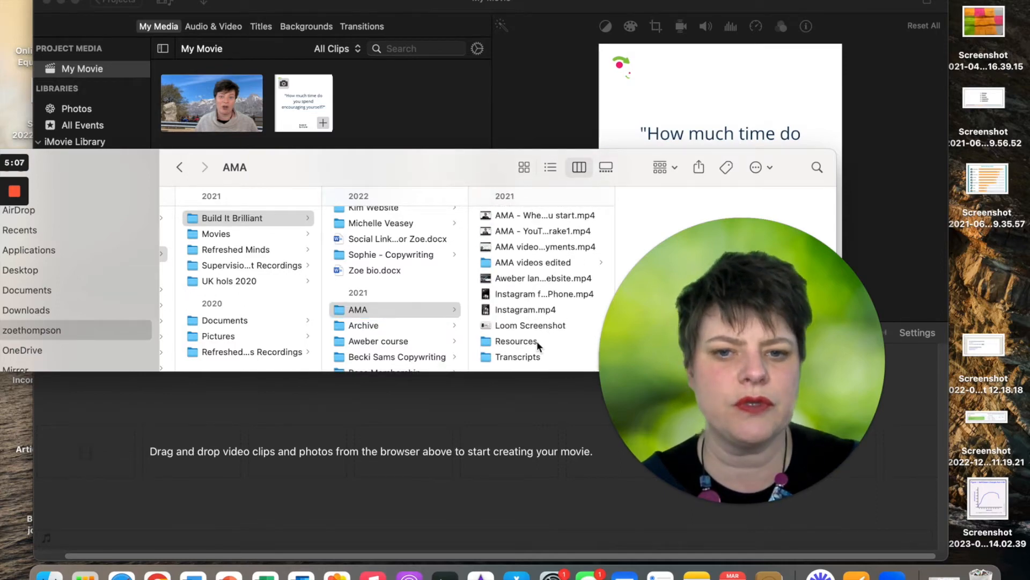
click(537, 340)
drag(446, 172, 236, 264)
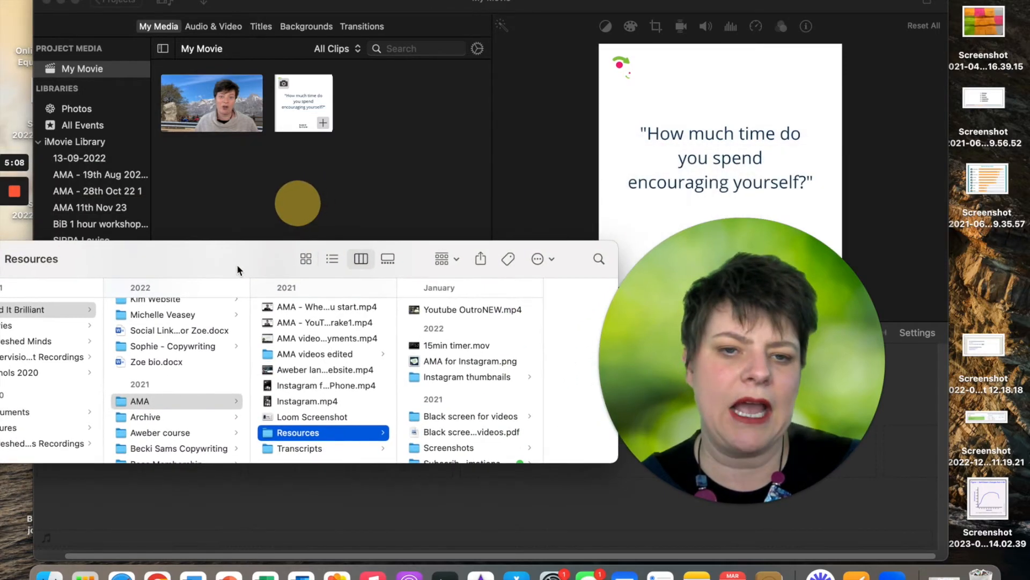
click(427, 309)
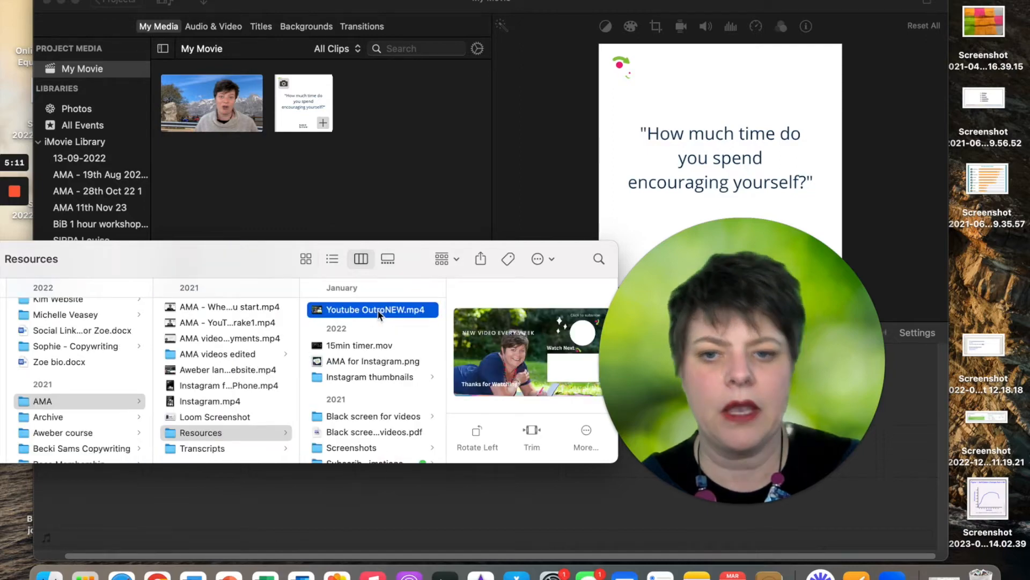
drag(412, 115, 412, 116)
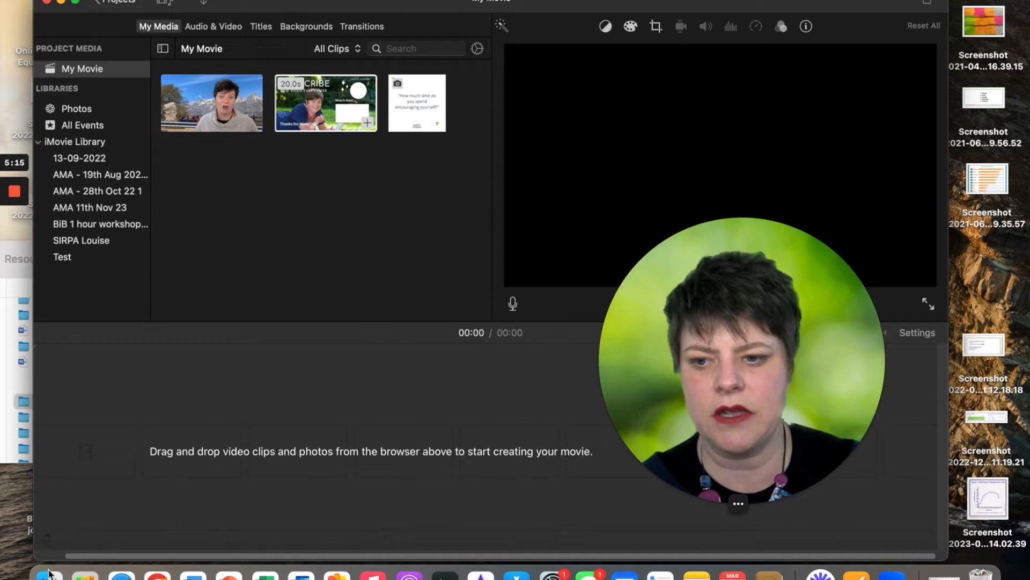
From the Black screen for videos folder, import the black Slide1.jpeg into project media
click(2, 421)
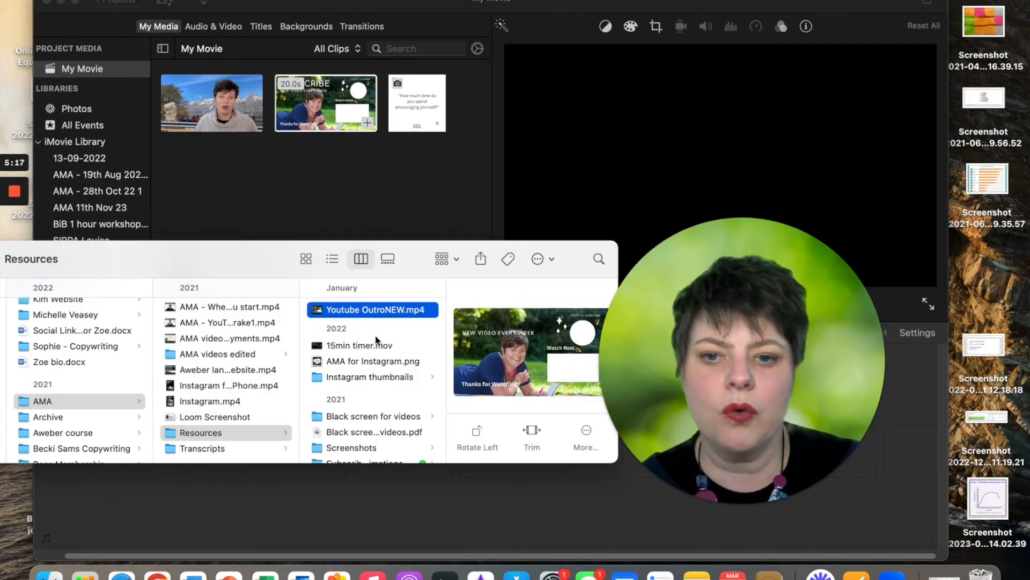
click(361, 417)
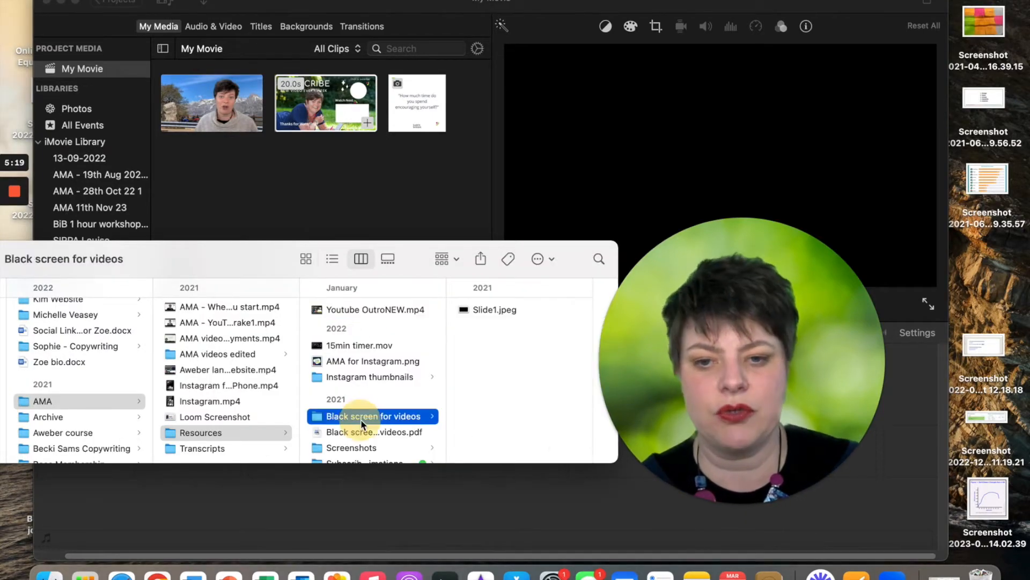
click(478, 312)
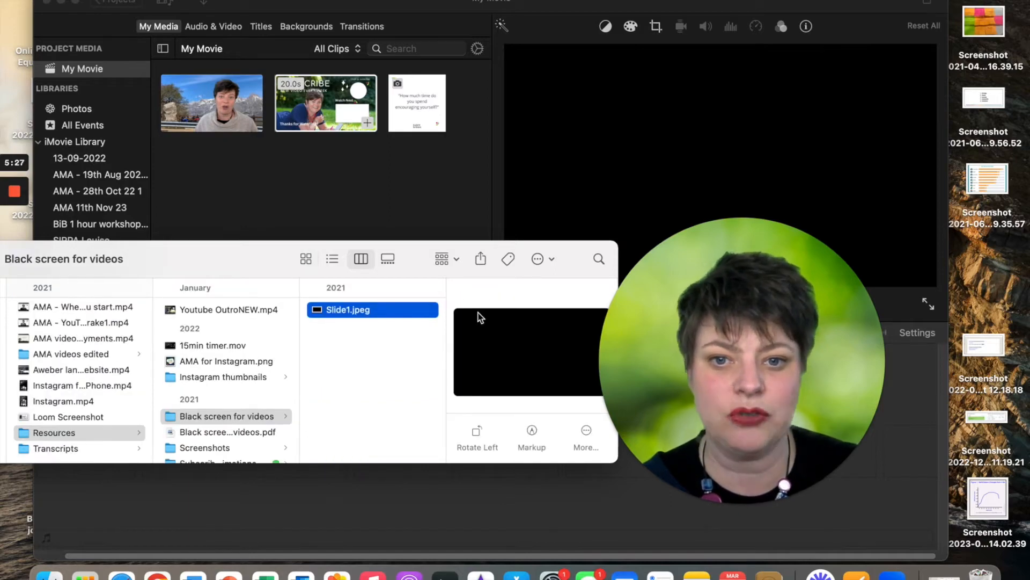
drag(366, 315, 287, 213)
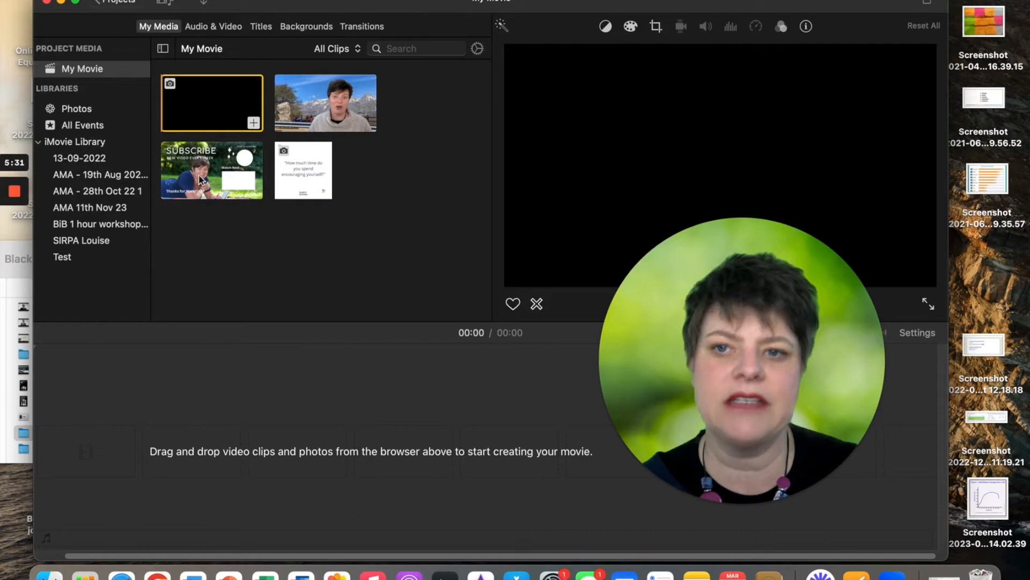
click(3, 337)
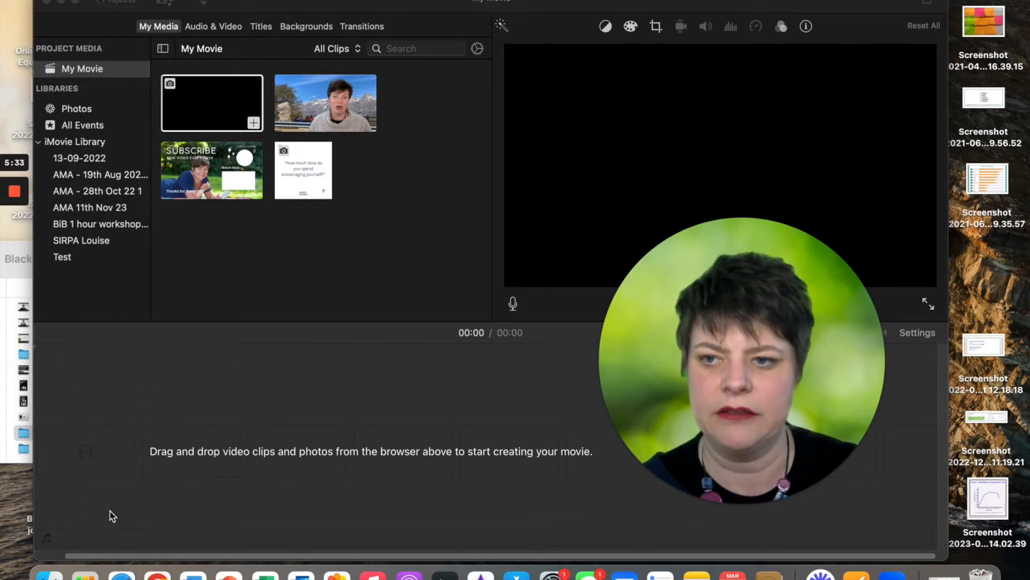
Import the top-right.mp4 subscribe animation from Subscribe-Animations into project media as an 8.9-second clip
click(49, 573)
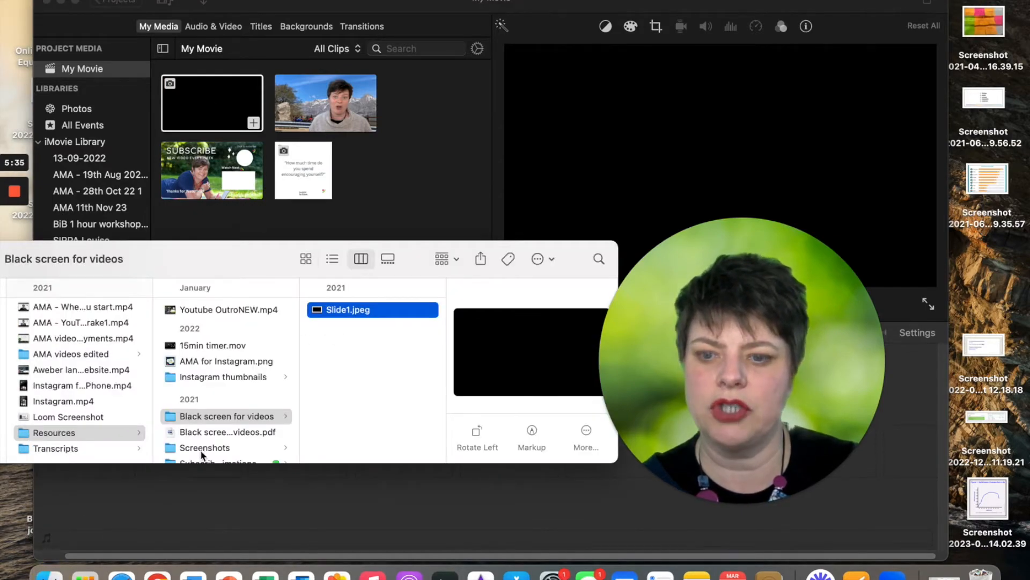
scroll(201, 450, down, 1)
scroll(200, 453, down, 2)
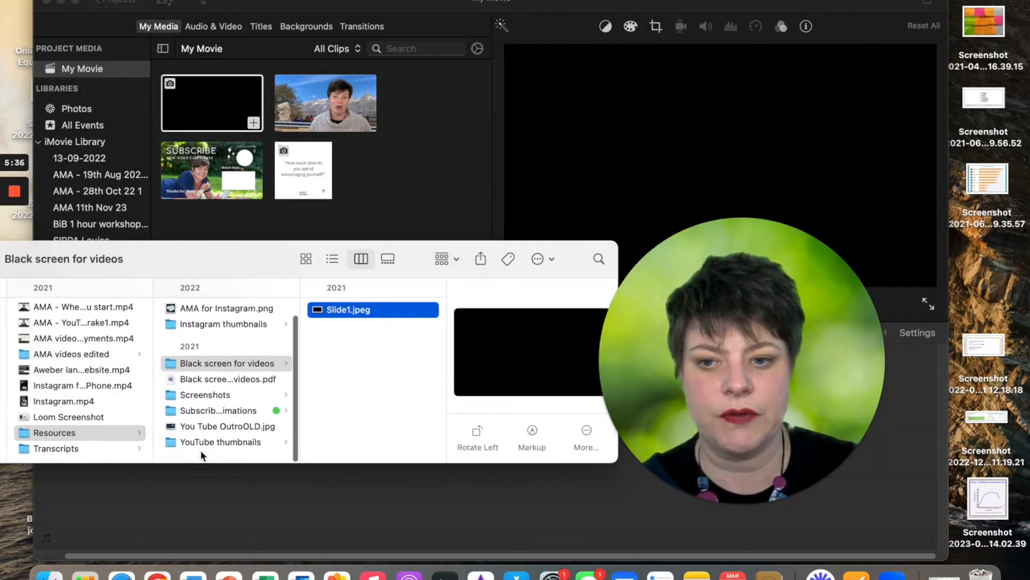
click(220, 417)
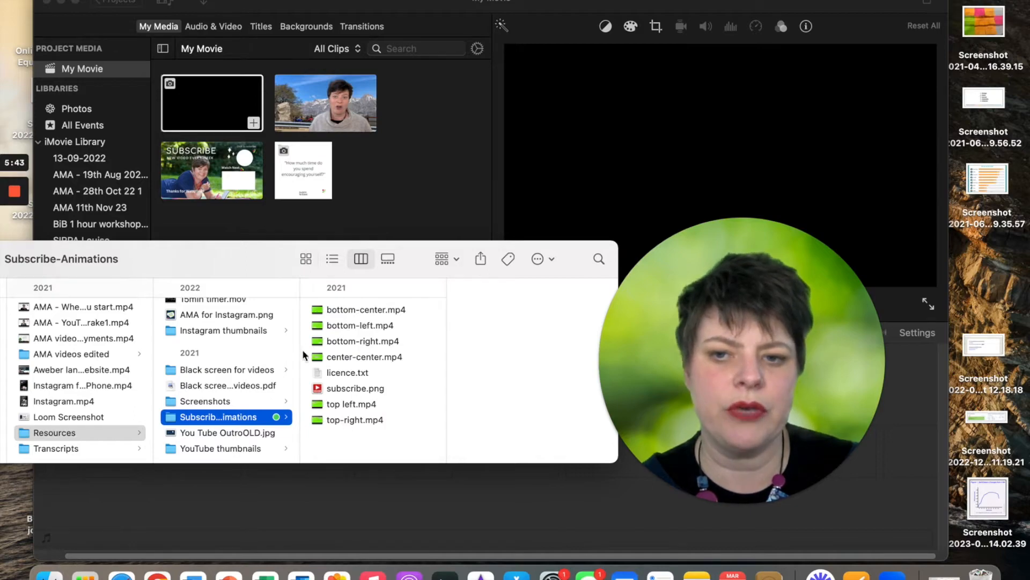
click(349, 404)
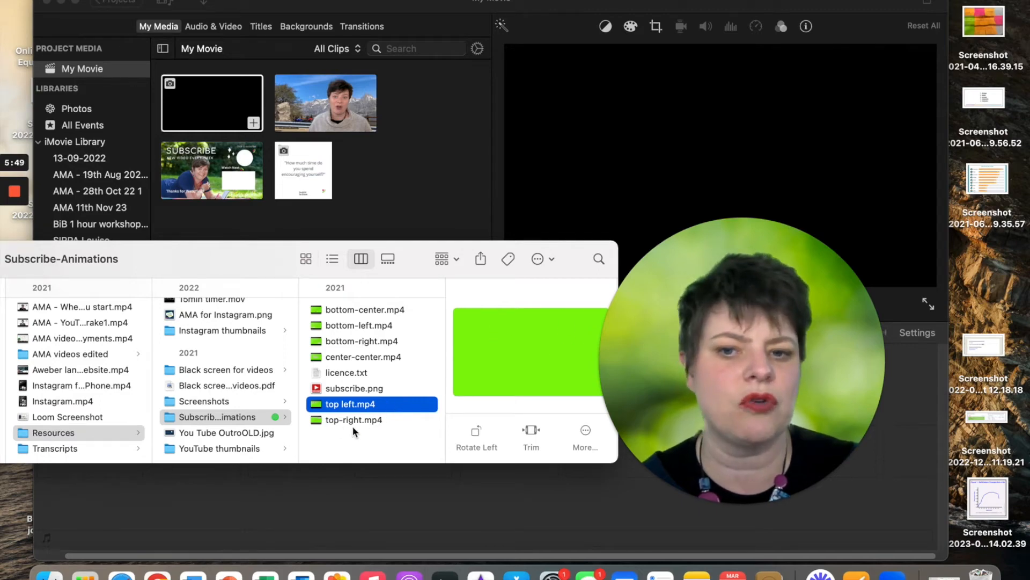
drag(353, 422, 407, 213)
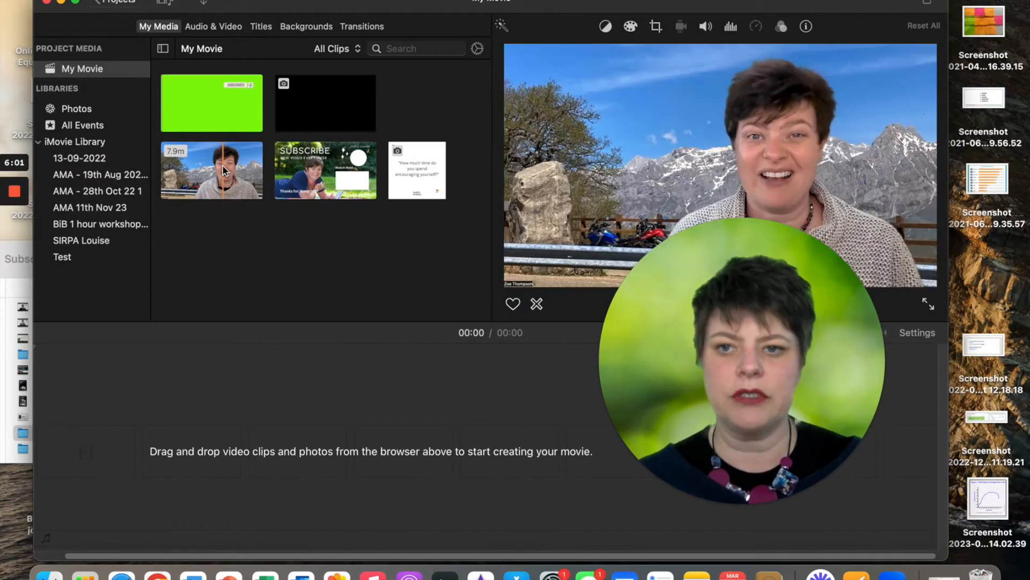
Put the 7.9-minute AMA clip on the timeline, followed by the SUBSCRIBE outro, totalling 8:17
drag(224, 171, 79, 461)
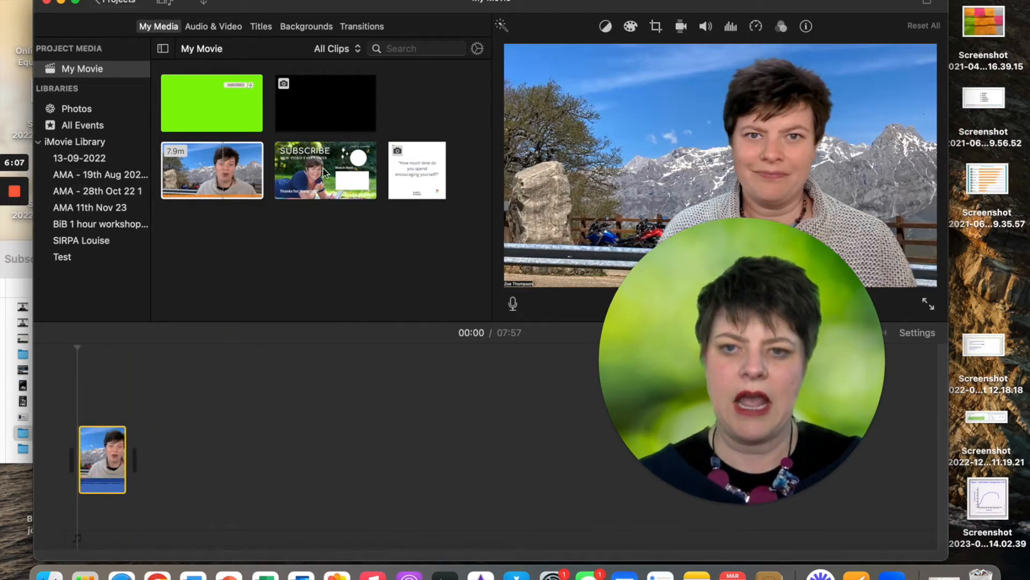
drag(316, 172, 151, 460)
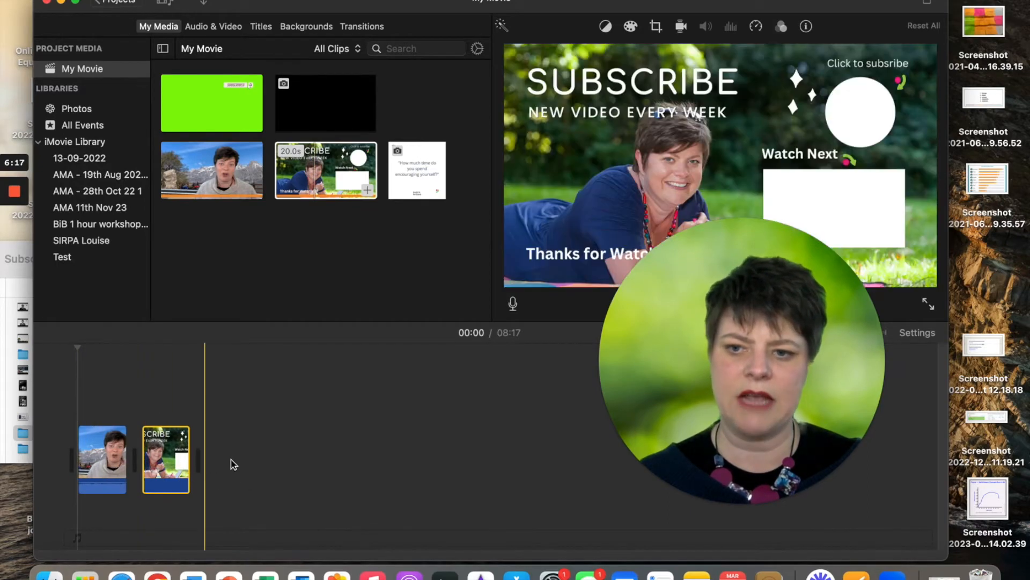
drag(695, 362, 210, 150)
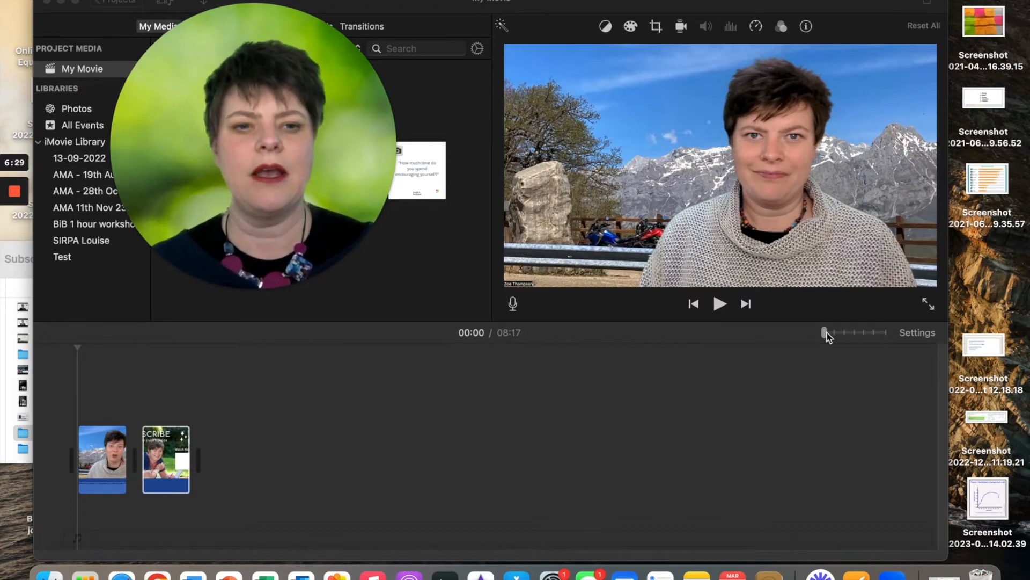
Zoom the timeline in, split the clip, and delete the 0.7s opening piece
drag(827, 336, 884, 337)
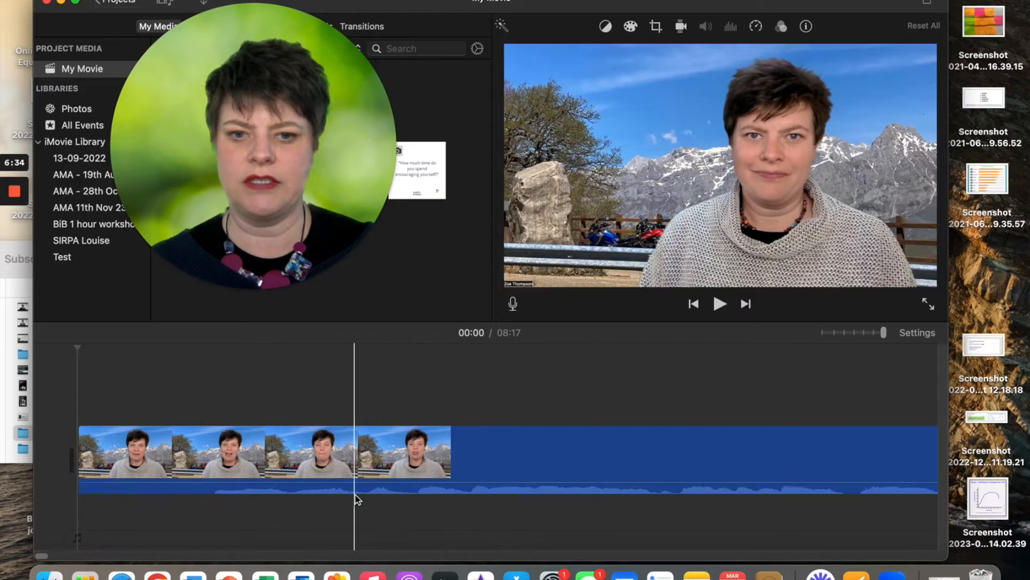
scroll(729, 466, right, 3)
scroll(729, 464, left, 3)
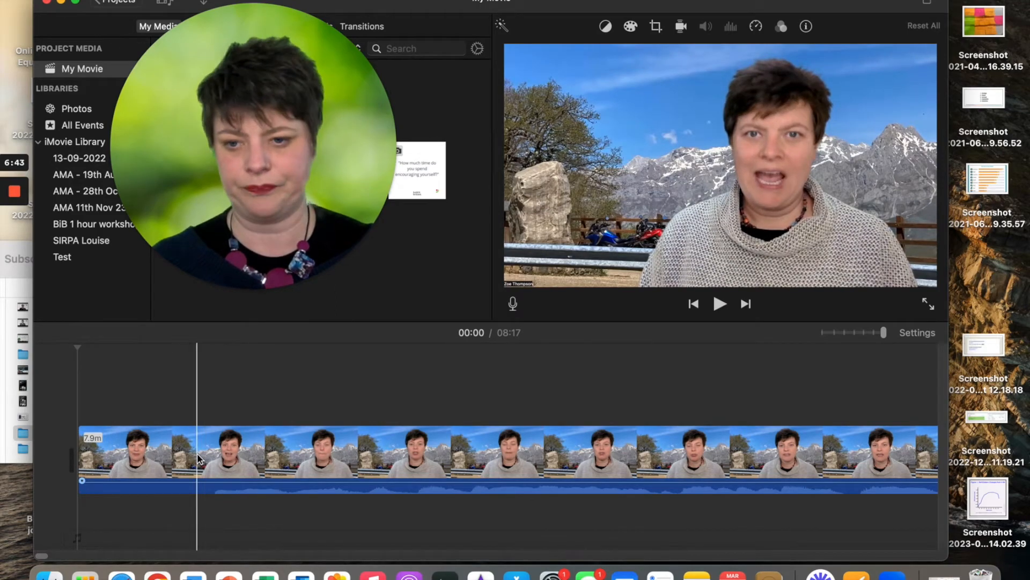
click(210, 458)
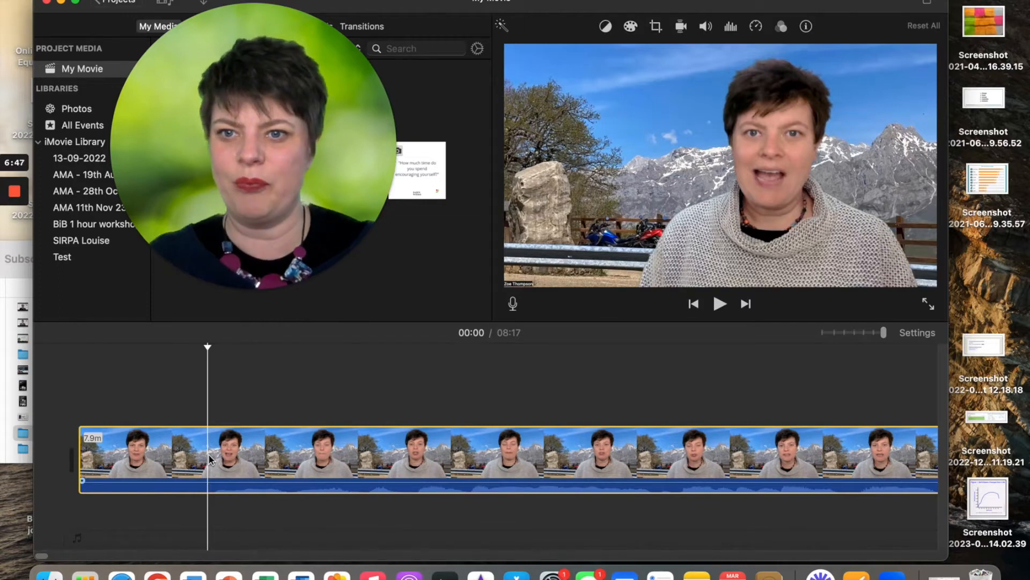
right_click(211, 459)
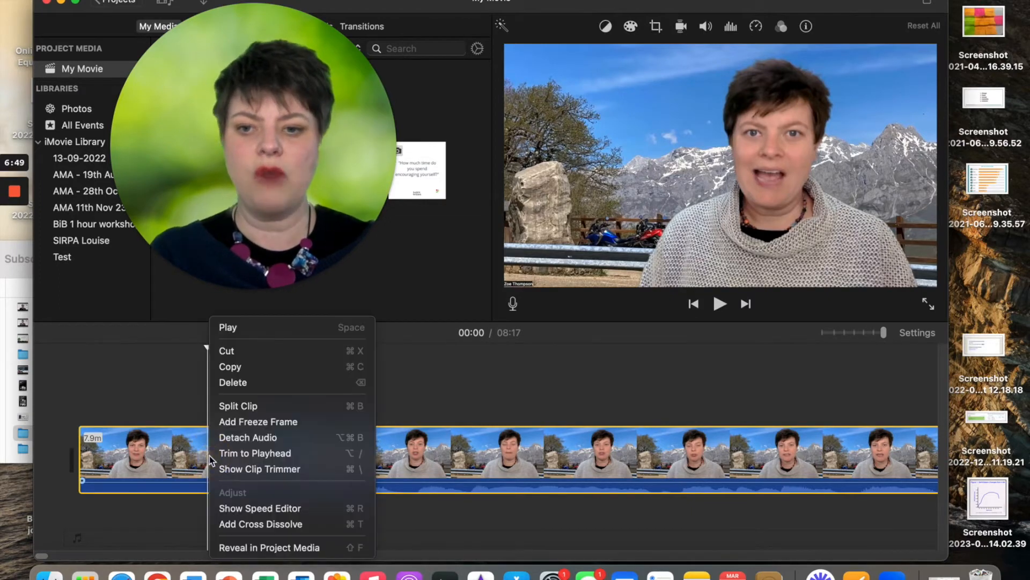
click(232, 408)
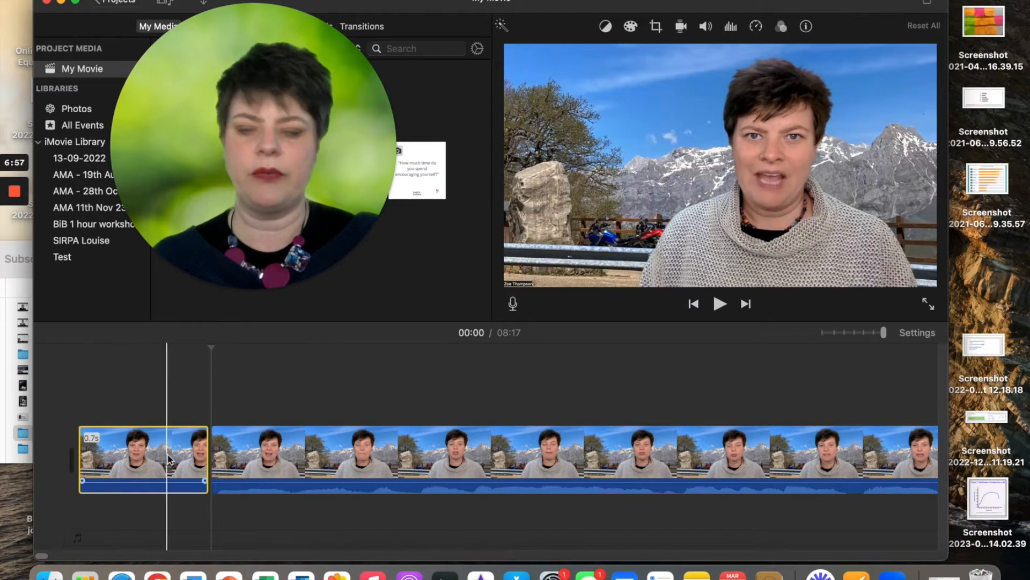
key(Delete)
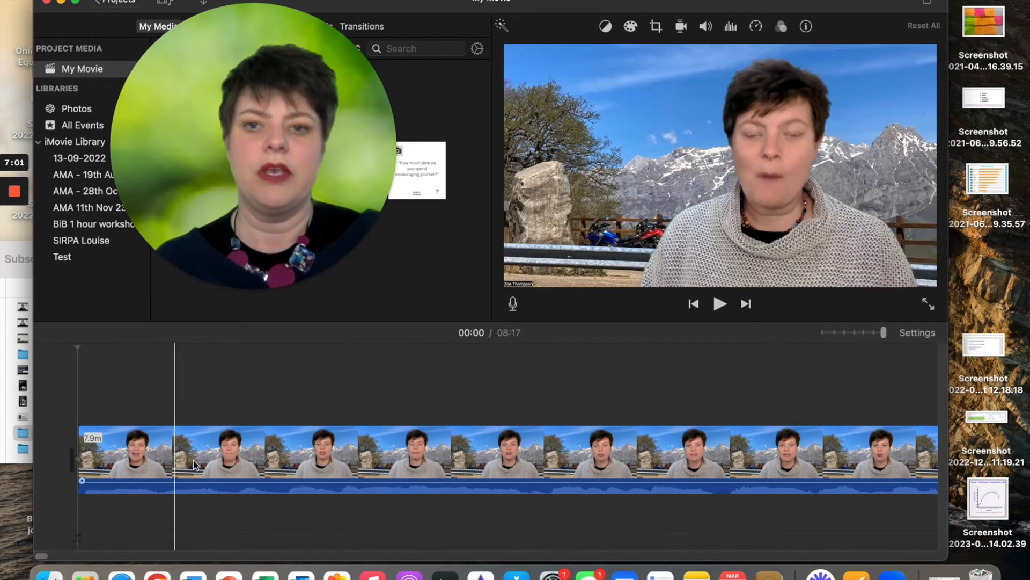
Split the clip at both ends of an unwanted section near the start and delete it
click(340, 460)
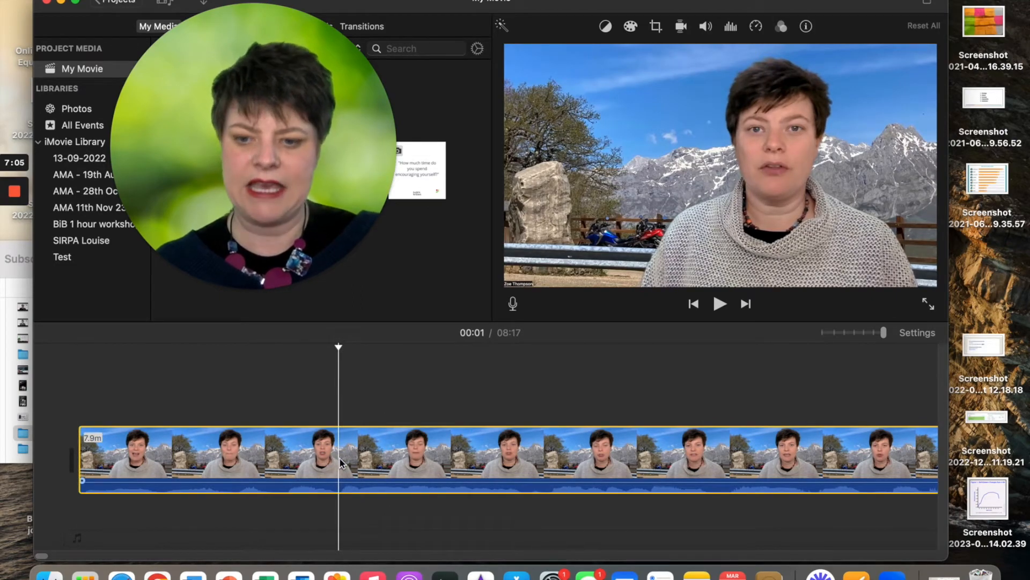
right_click(339, 460)
click(357, 407)
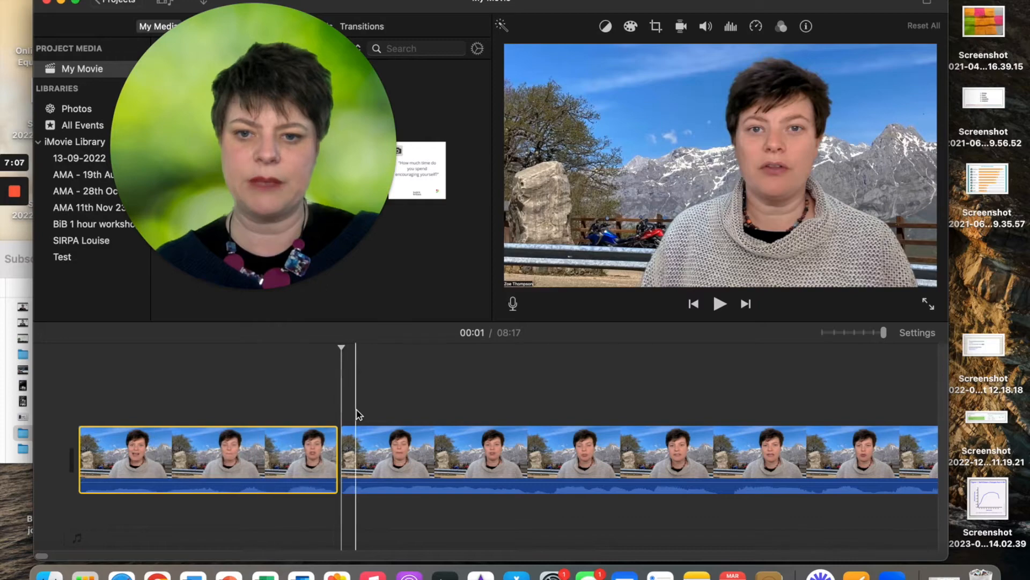
click(533, 464)
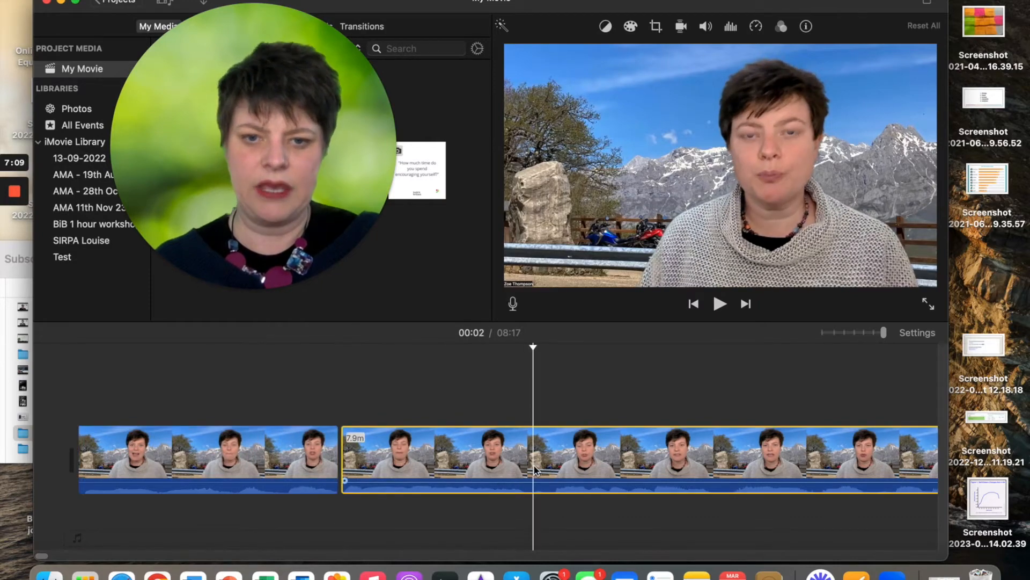
right_click(534, 464)
click(558, 408)
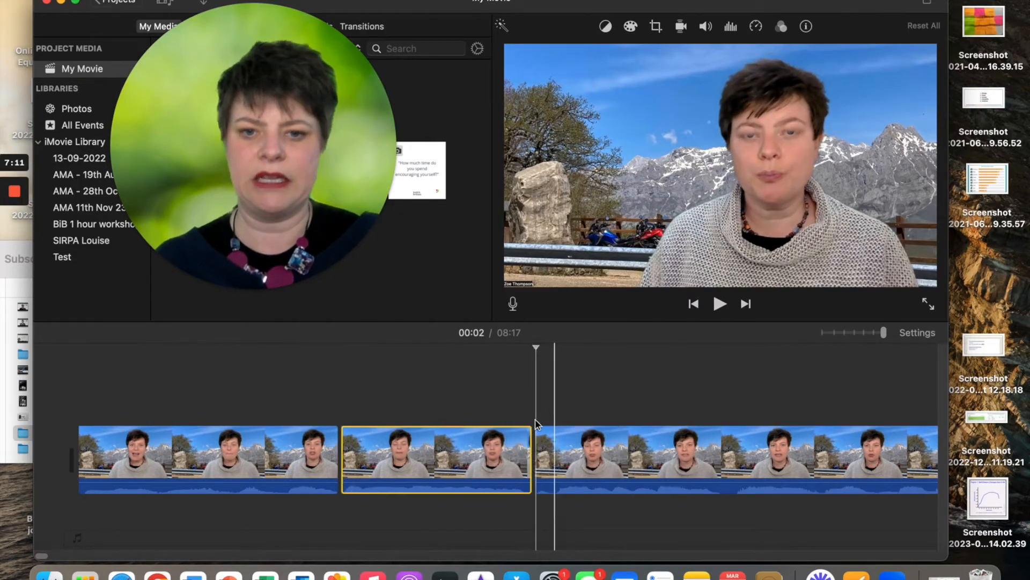
key(Delete)
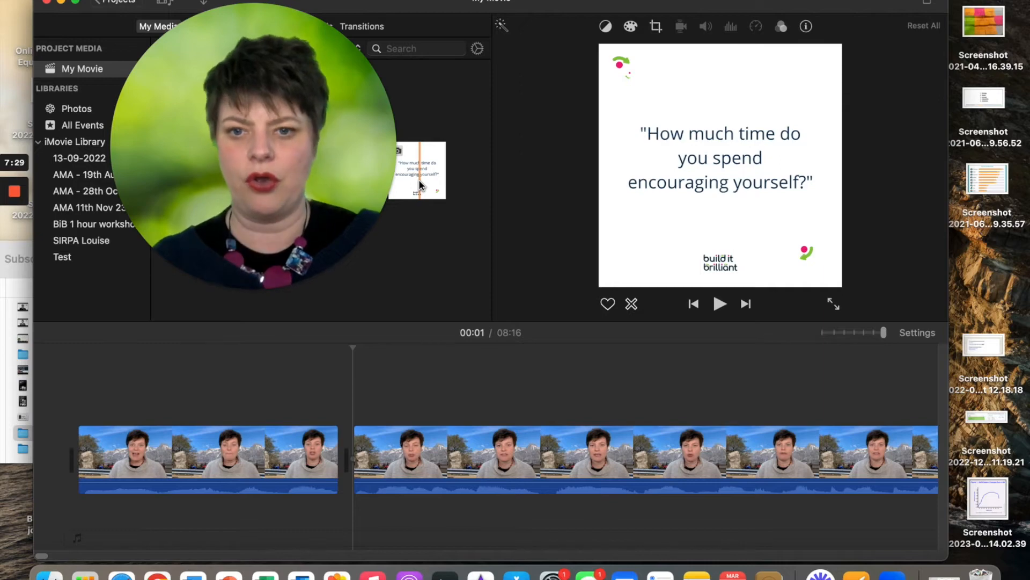
Split the talking-head clip at 00:02 and insert the quote image there
click(417, 182)
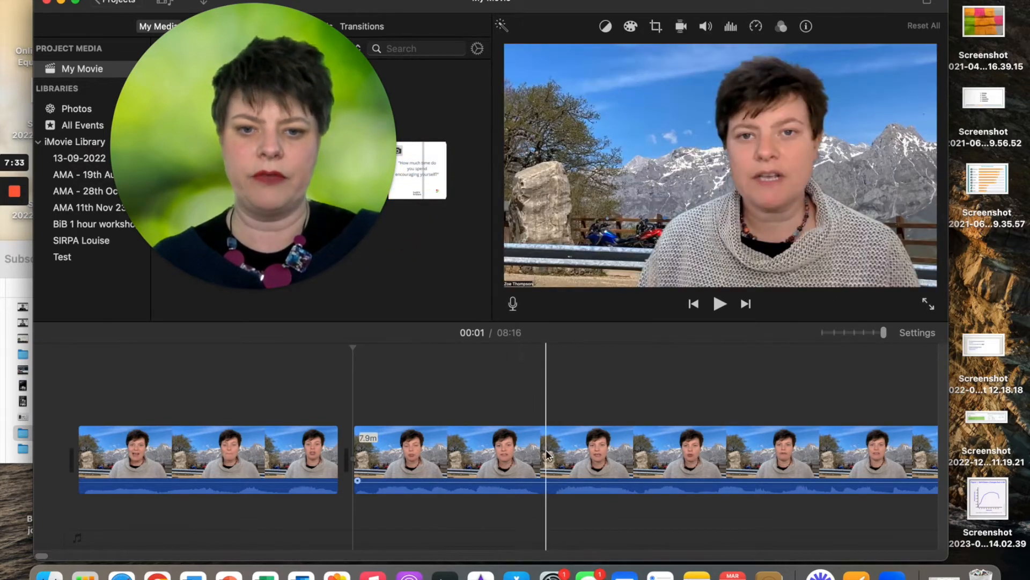
click(547, 464)
right_click(548, 464)
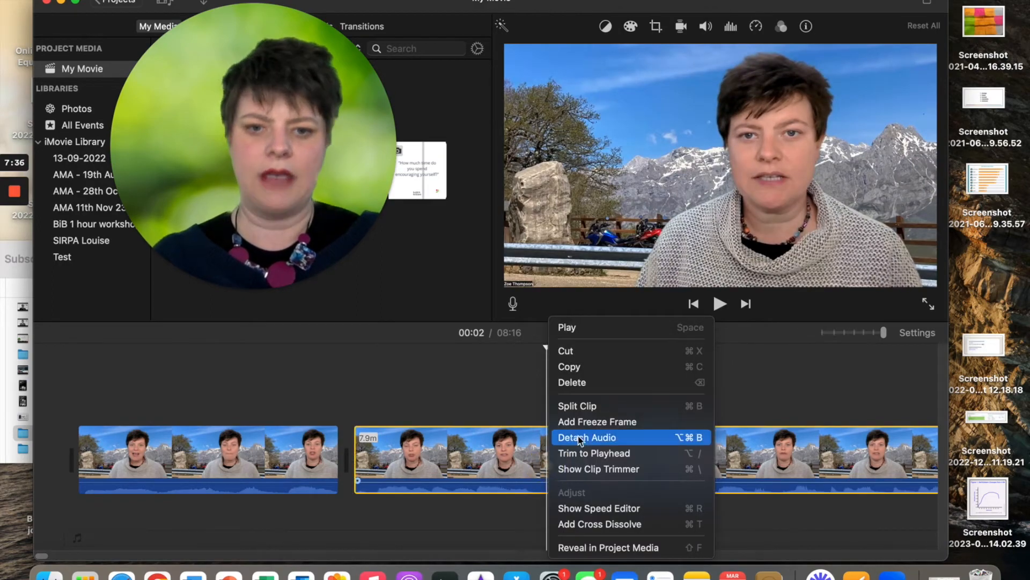
click(572, 407)
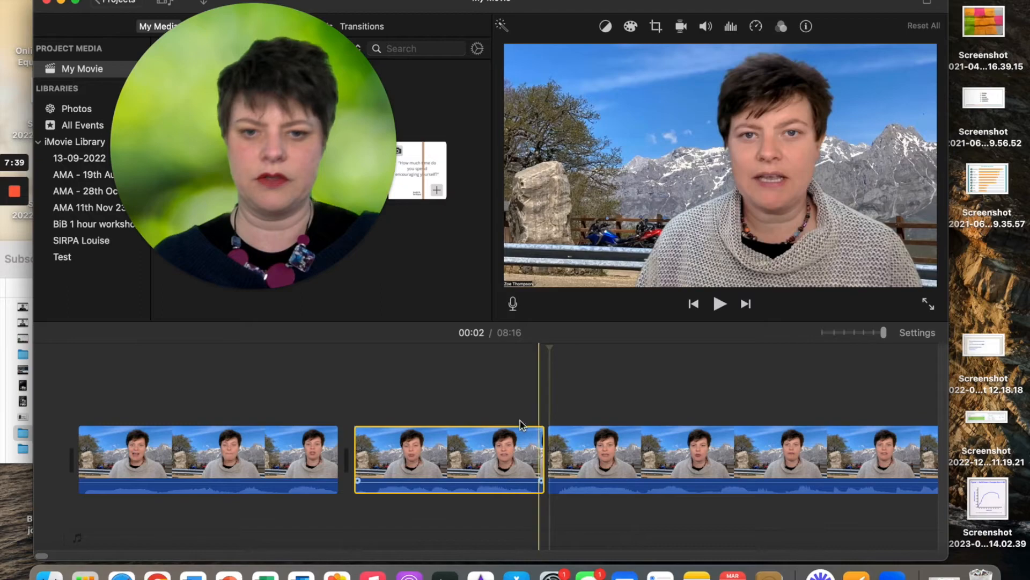
drag(420, 173, 549, 465)
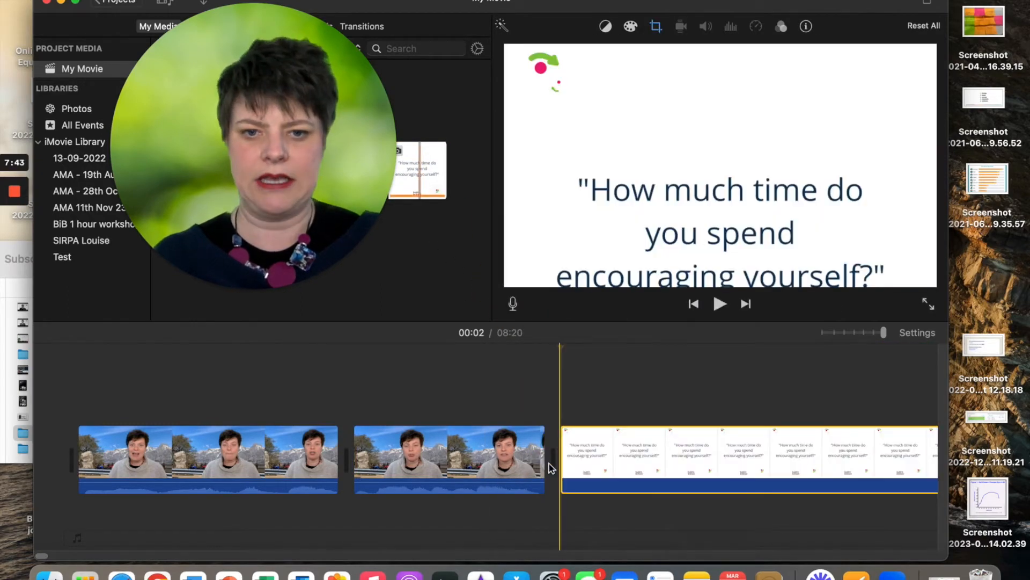
Zoom out and play back the edit around the quote slide to check it
drag(883, 333, 845, 333)
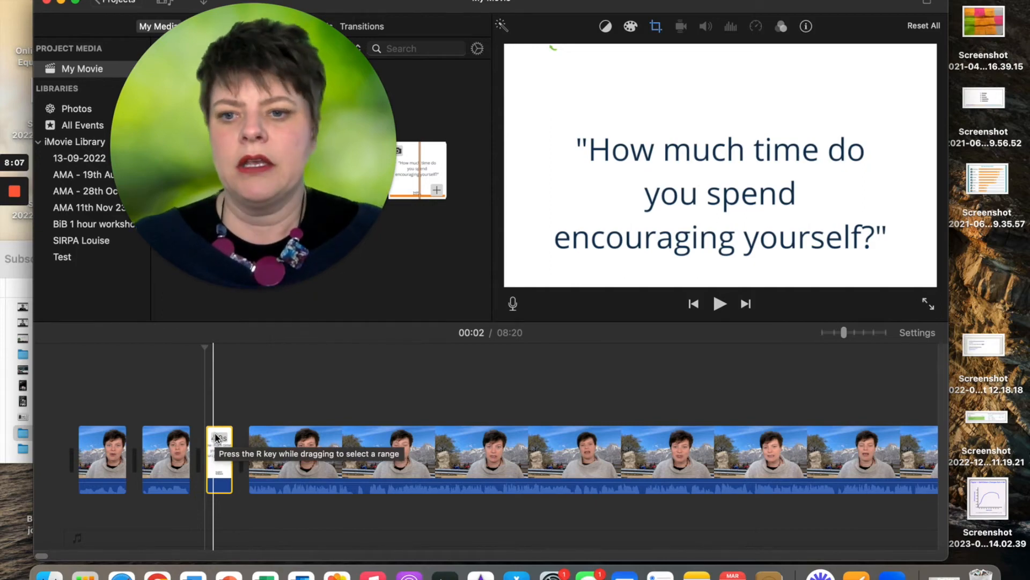
click(185, 409)
click(184, 409)
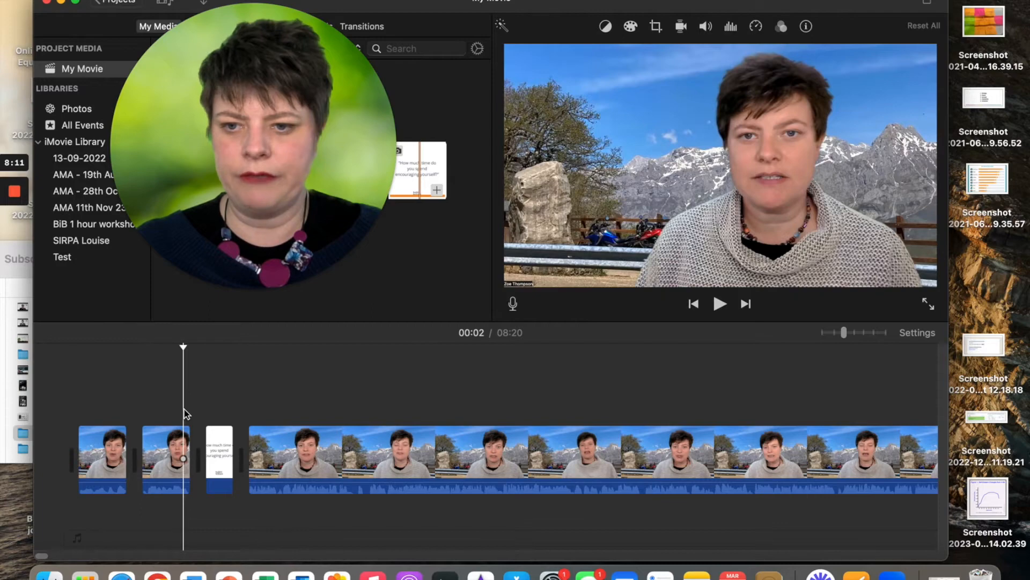
key(space)
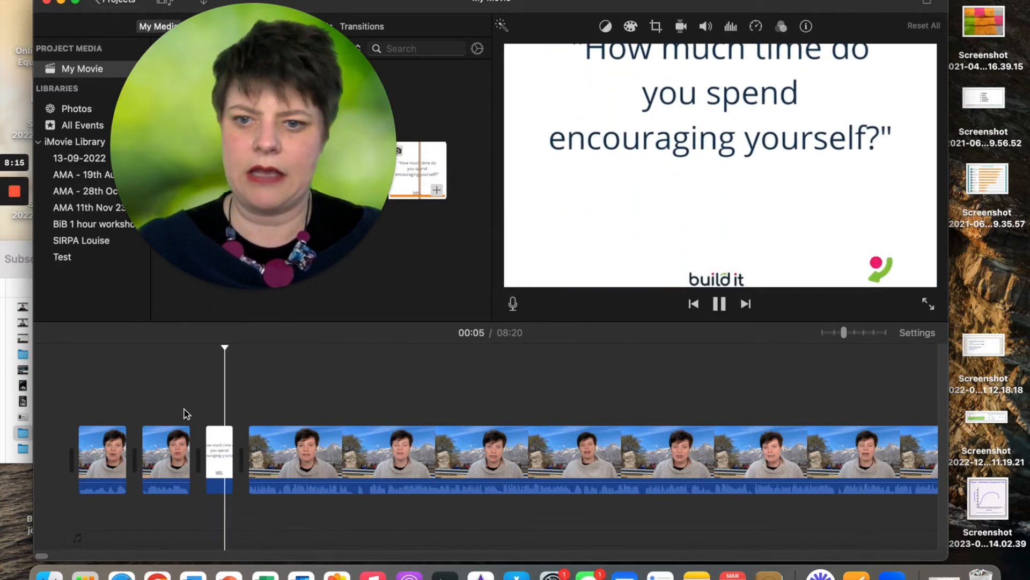
key(space)
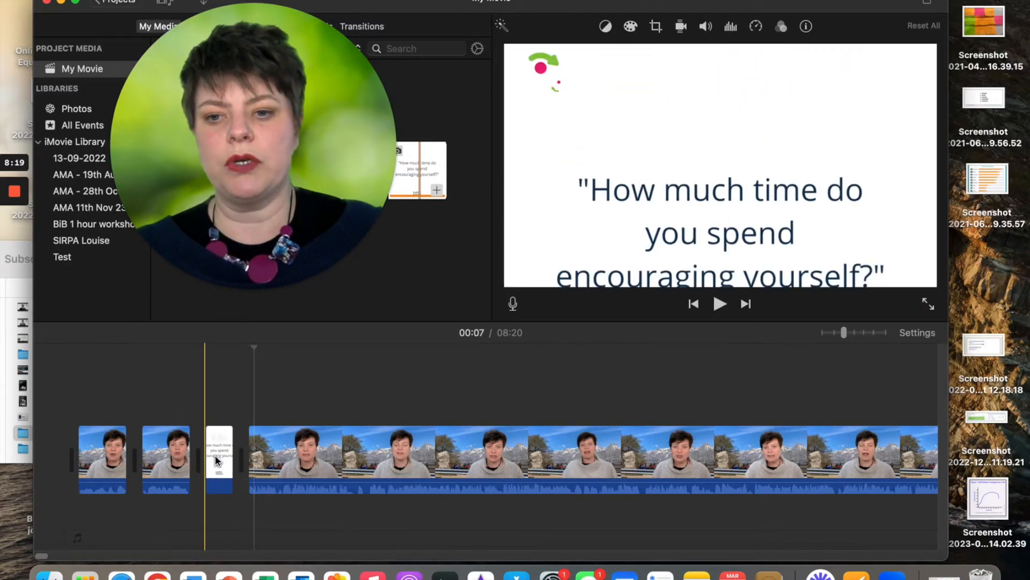
drag(246, 127, 526, 250)
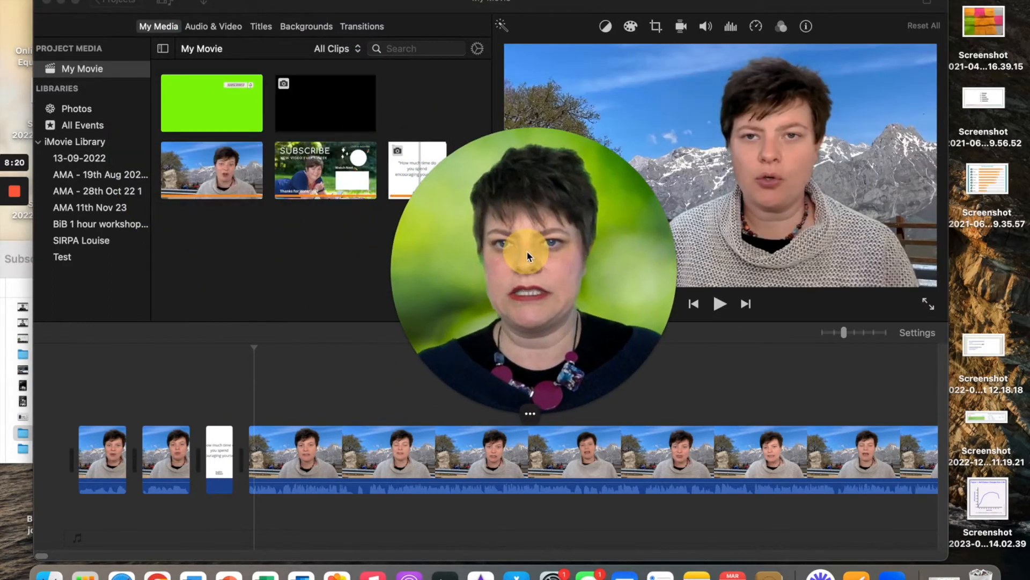
Put Cross Dissolve transitions before and after the quote image, then play them back
click(359, 26)
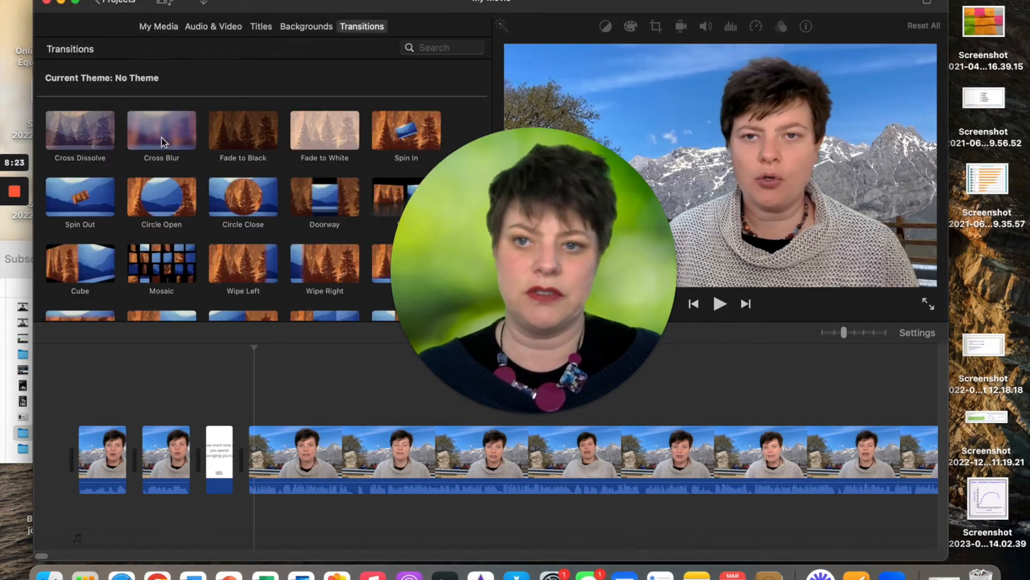
drag(78, 138, 207, 462)
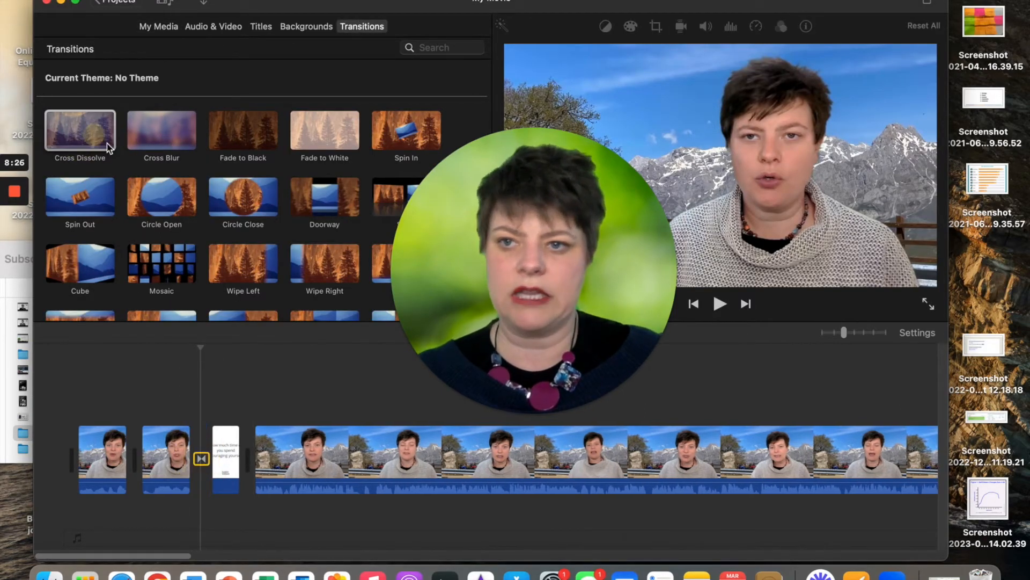
drag(108, 143, 249, 458)
click(180, 400)
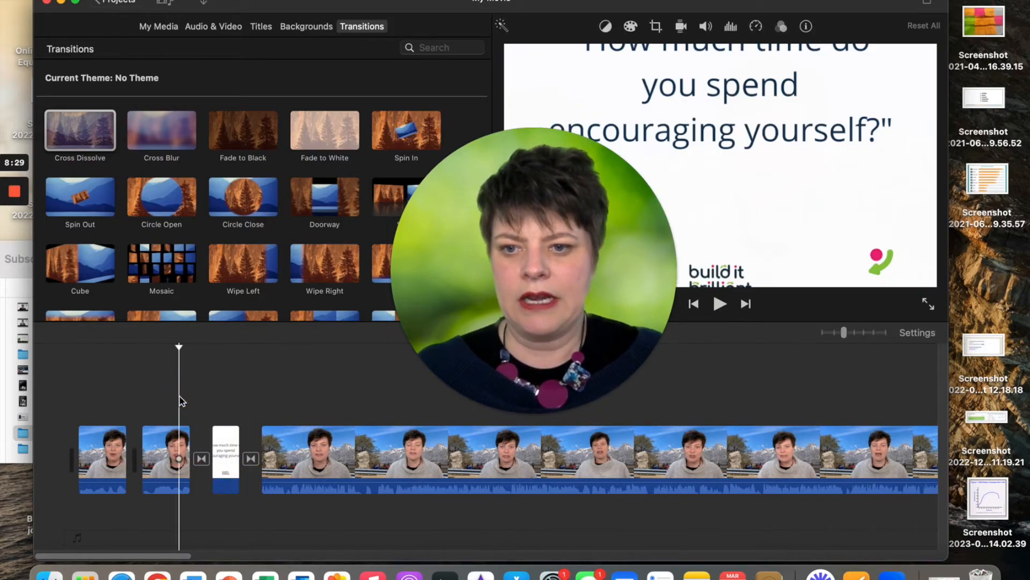
key(space)
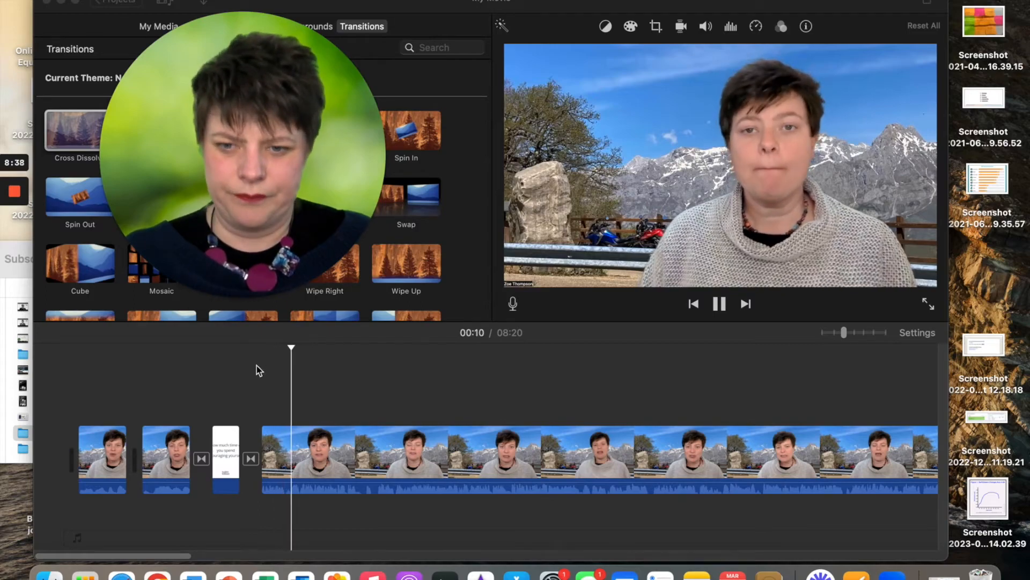
Stop playback and switch the quote title clip's cropping to Ken Burns
click(720, 305)
click(230, 437)
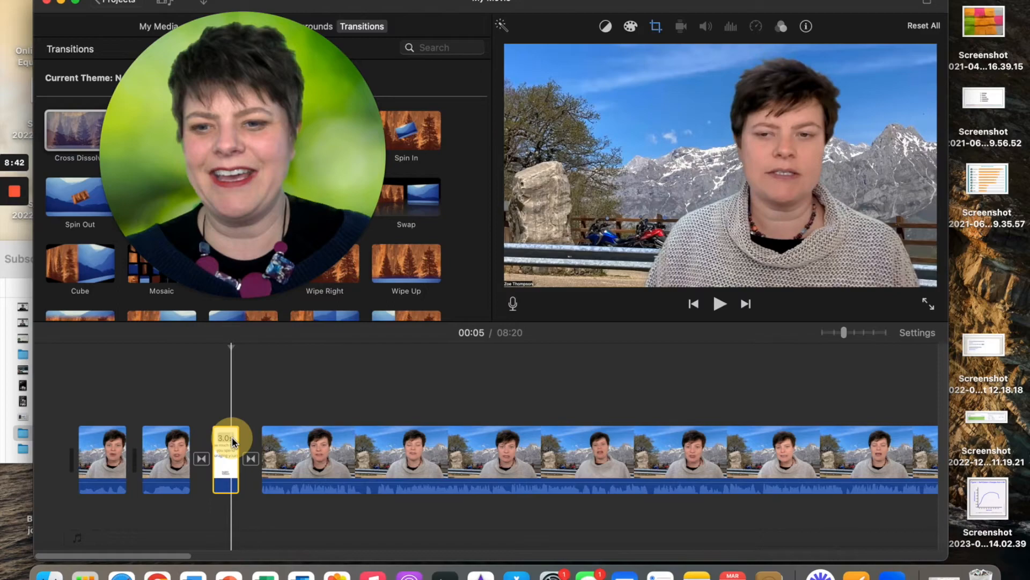
click(654, 27)
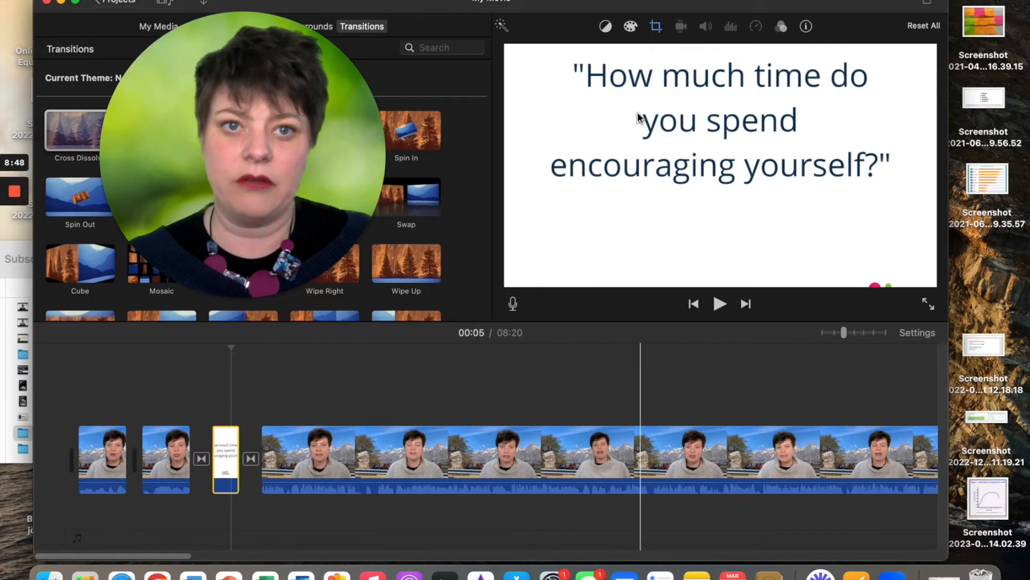
click(656, 28)
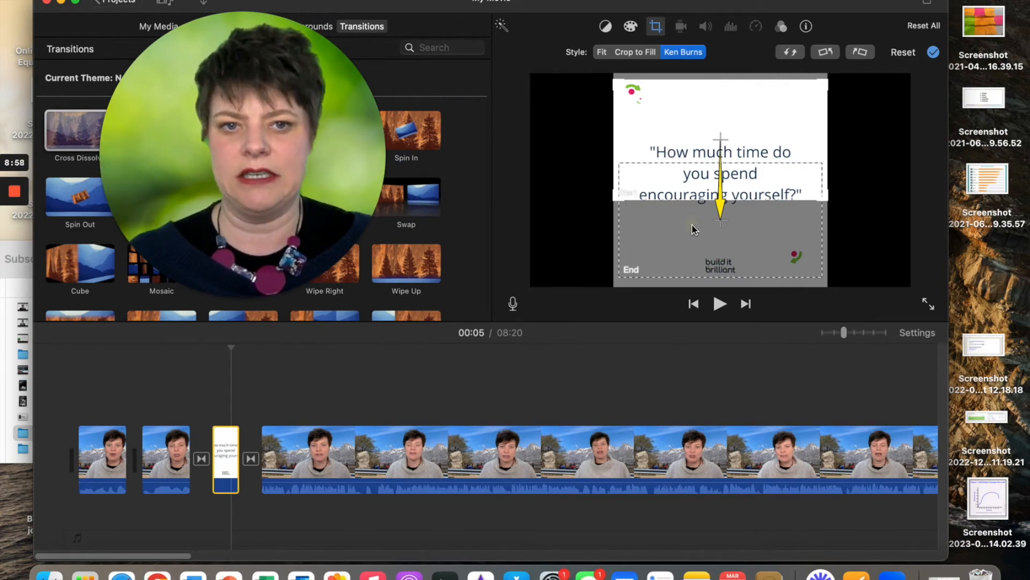
Frame the quote text in both the Start and End Ken Burns views
click(667, 123)
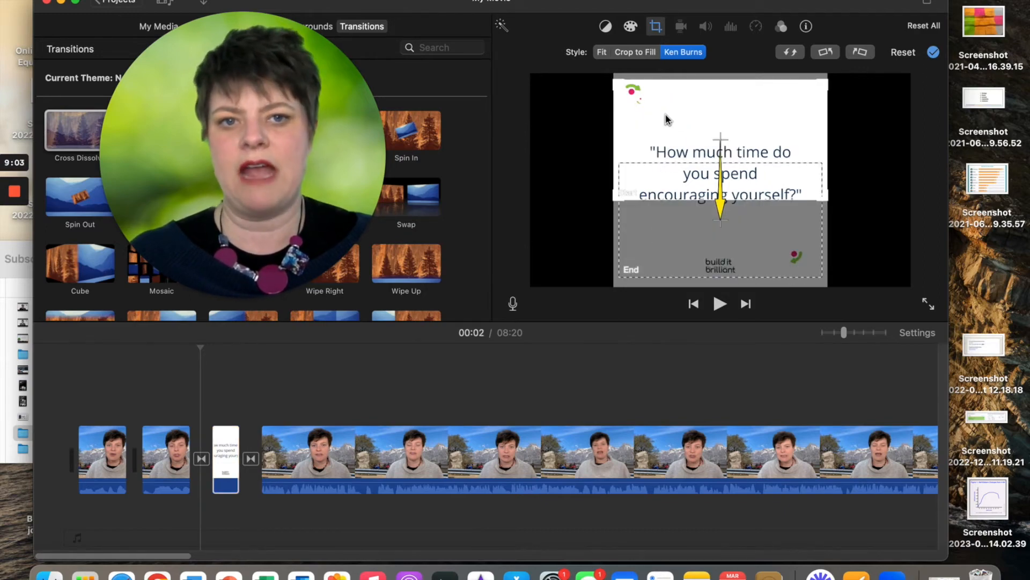
drag(667, 120, 667, 156)
drag(668, 244, 668, 215)
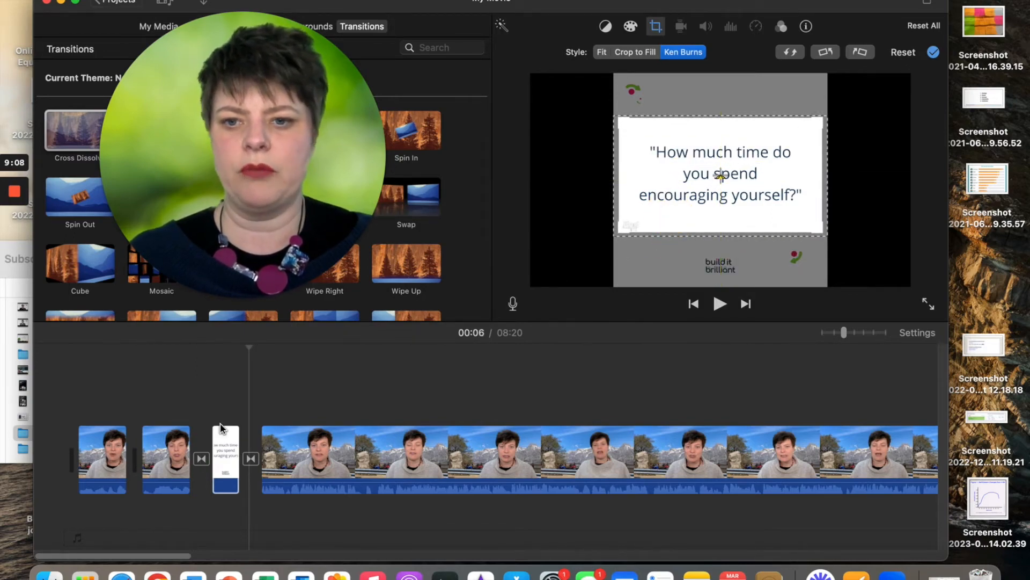
click(179, 397)
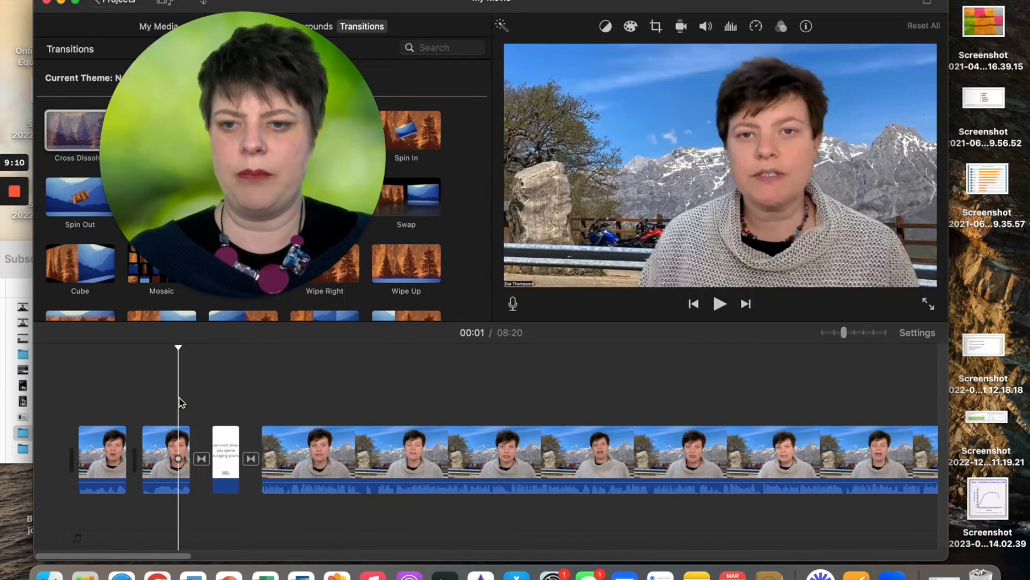
Preview the title zoom, then set the quote title clip's cropping to Fit
key(space)
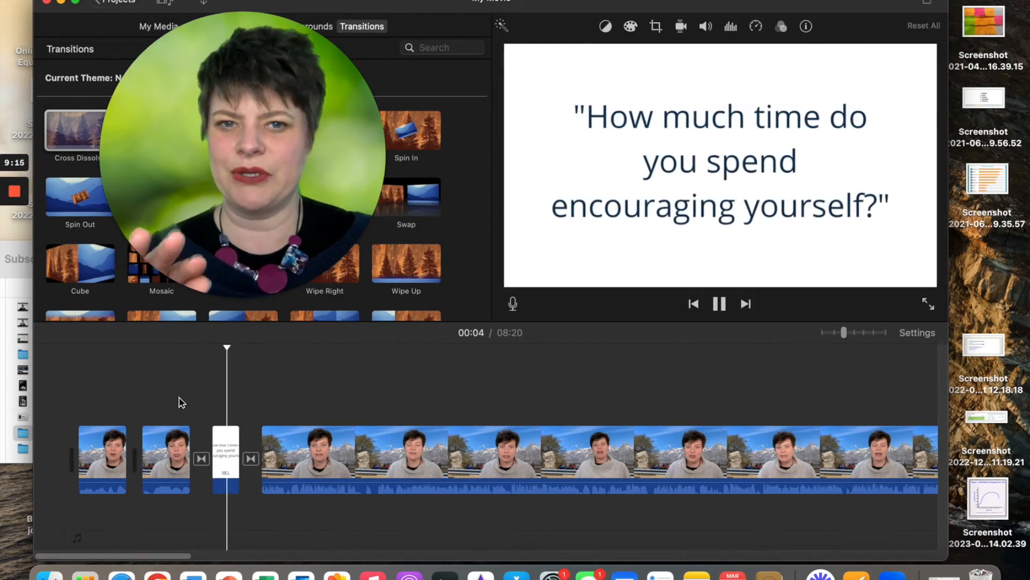
key(space)
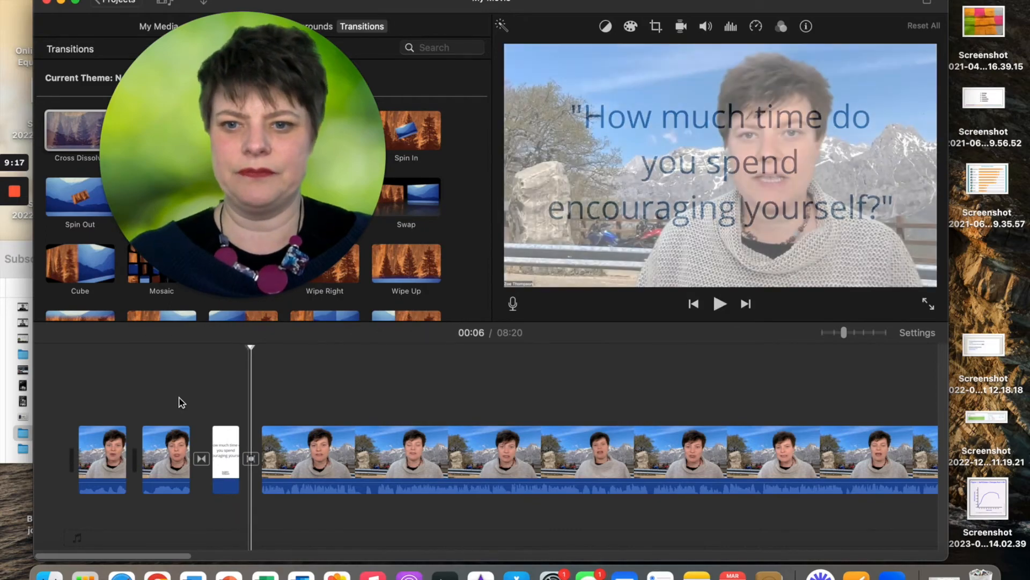
click(223, 434)
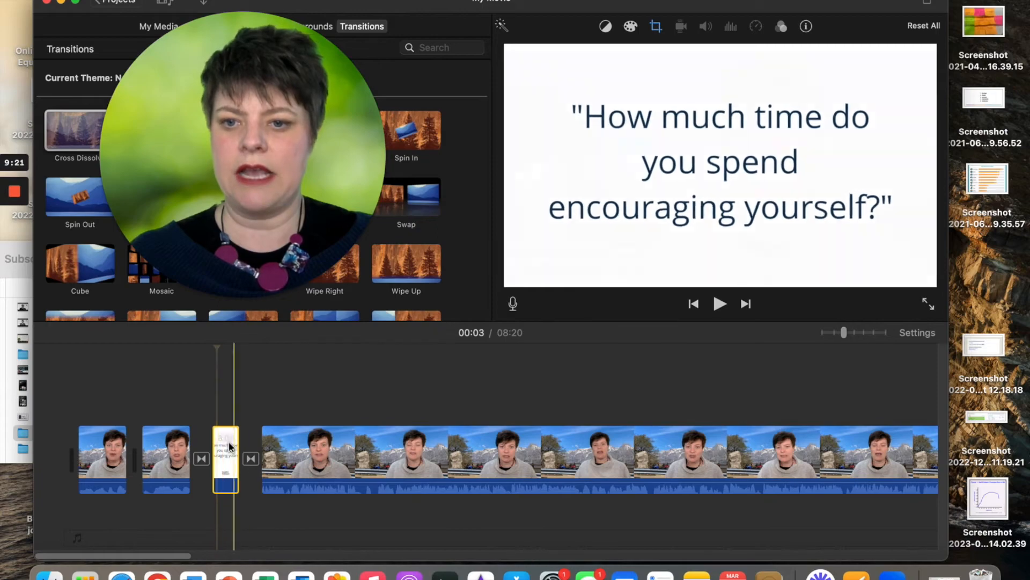
click(656, 26)
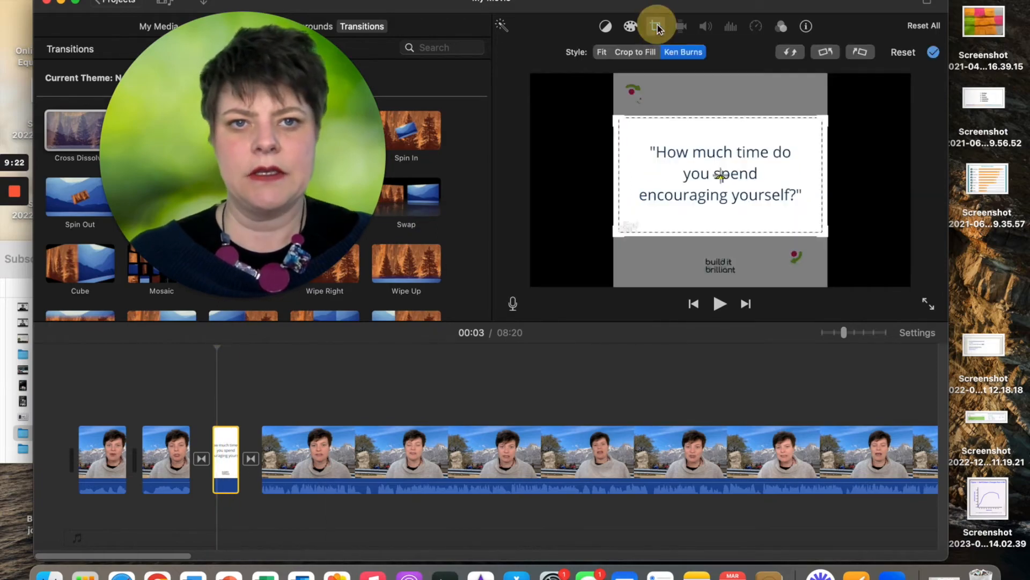
click(601, 54)
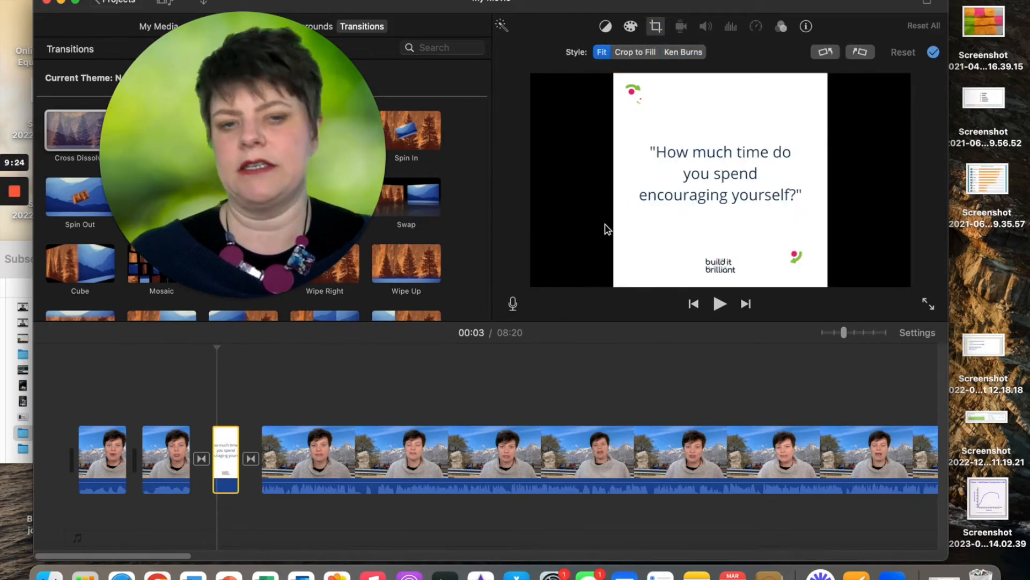
Replay the movie from near the start to check the still quote slide
click(177, 406)
key(space)
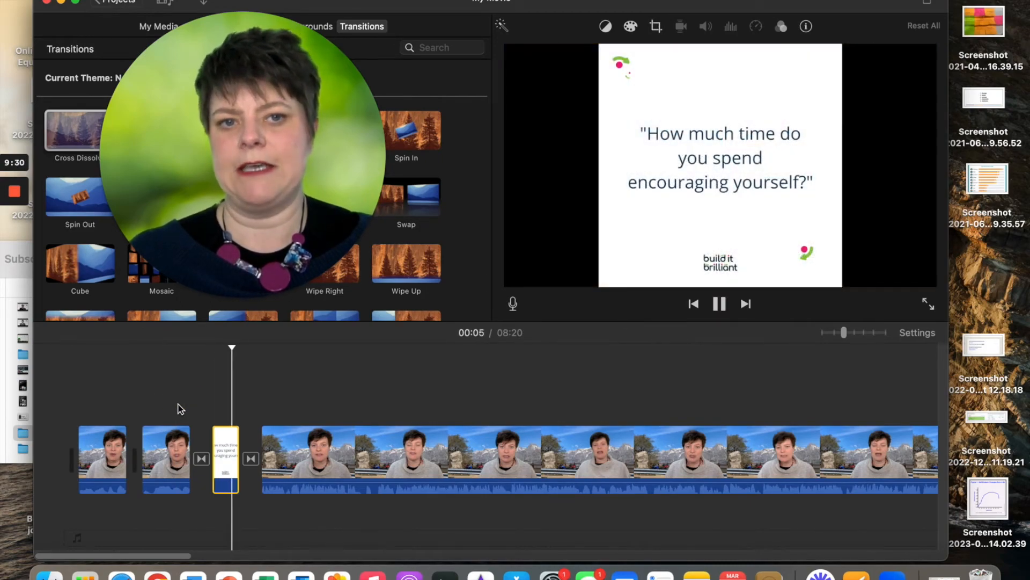
key(space)
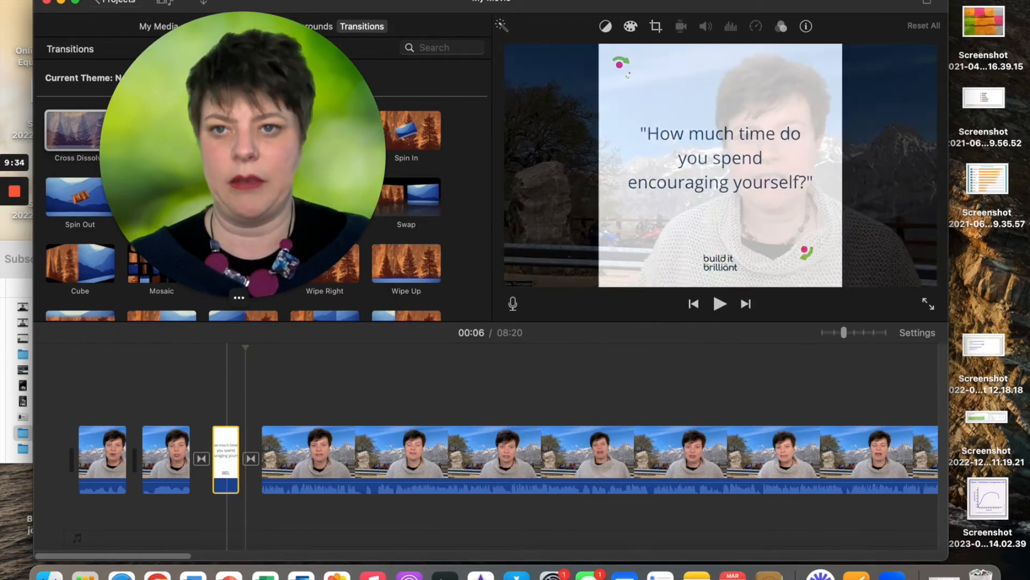
drag(217, 190, 628, 161)
Lay a copy of the quote title clip from My Media above the AMA talking-head clip
click(161, 26)
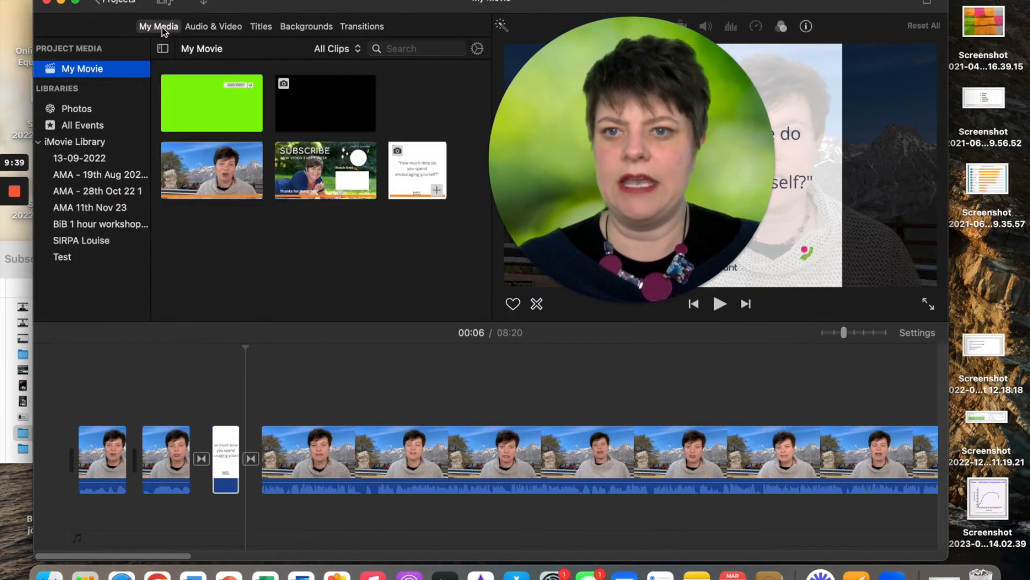
drag(401, 168, 374, 394)
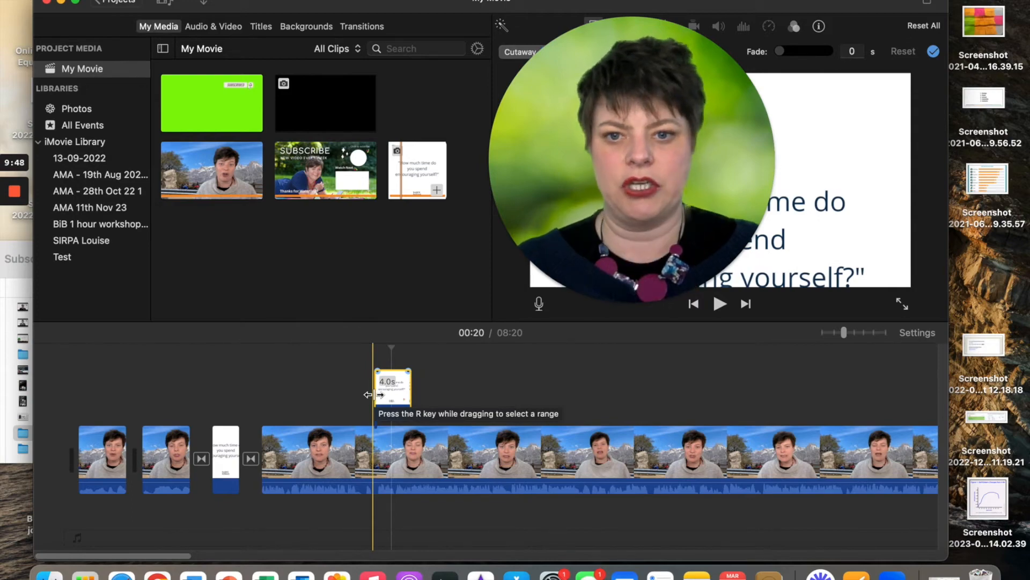
drag(571, 225, 149, 217)
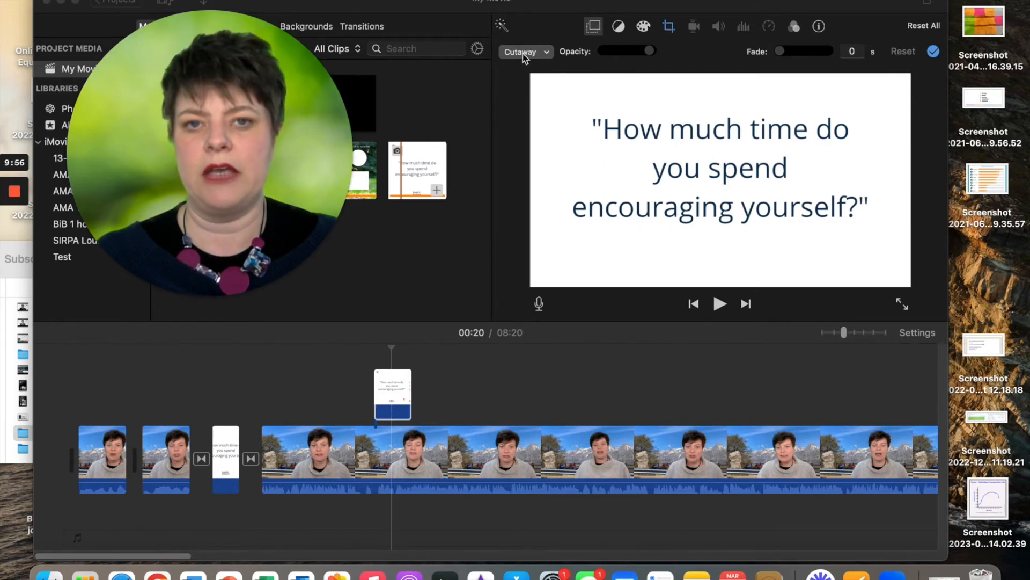
click(359, 378)
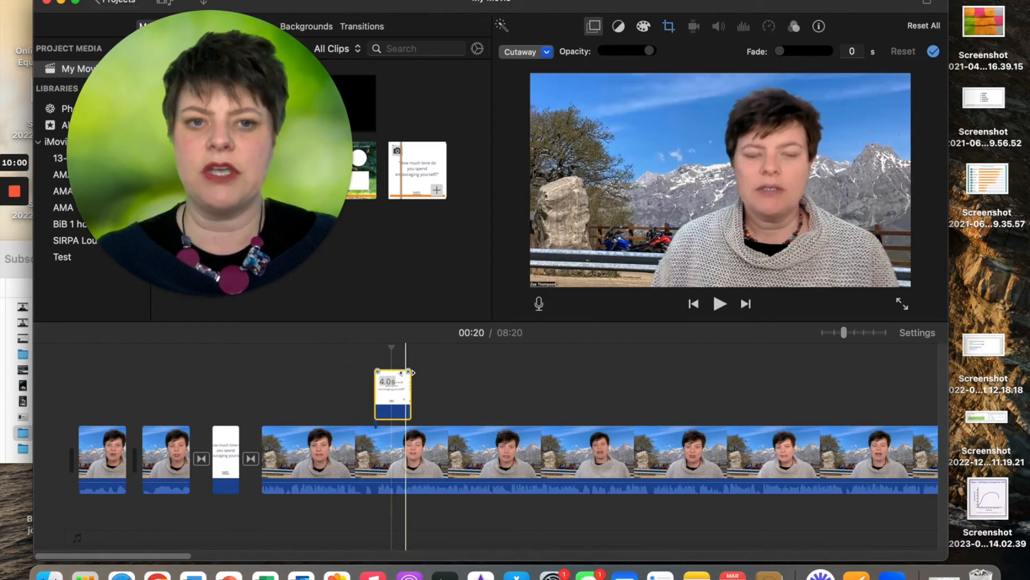
click(669, 27)
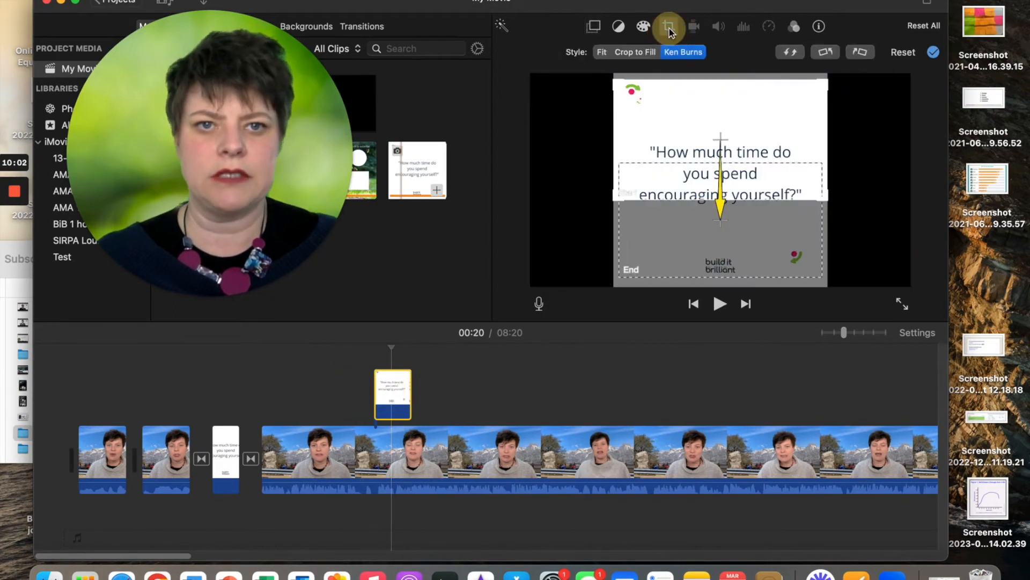
Set the quote overlay's cropping to Fit and play through it to check
click(602, 52)
click(345, 372)
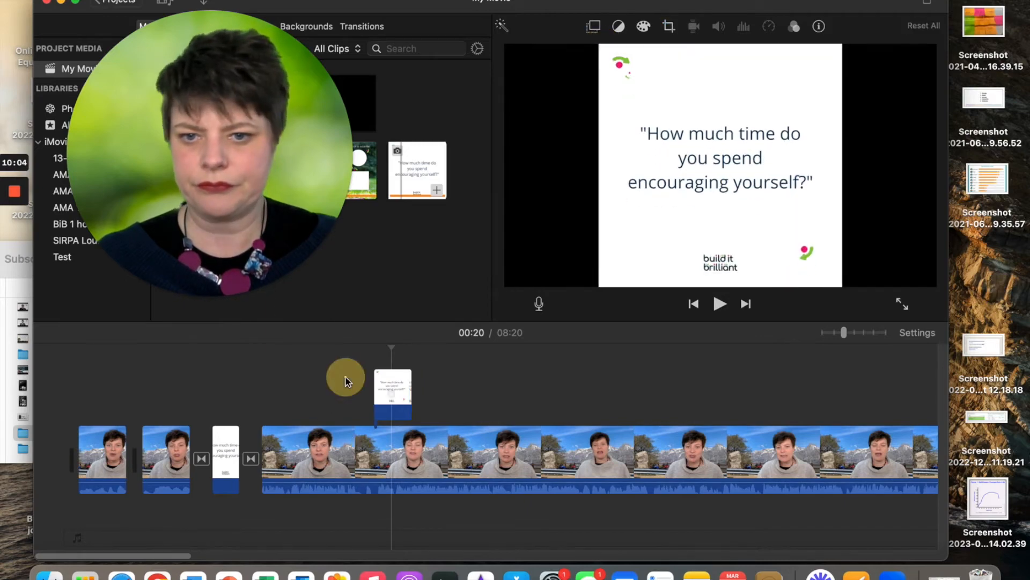
click(365, 374)
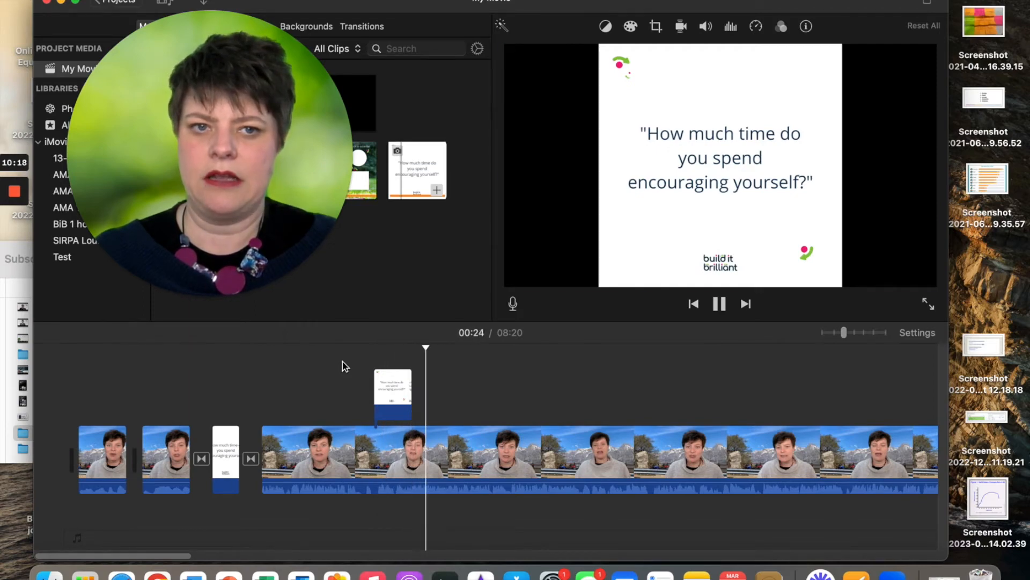
key(space)
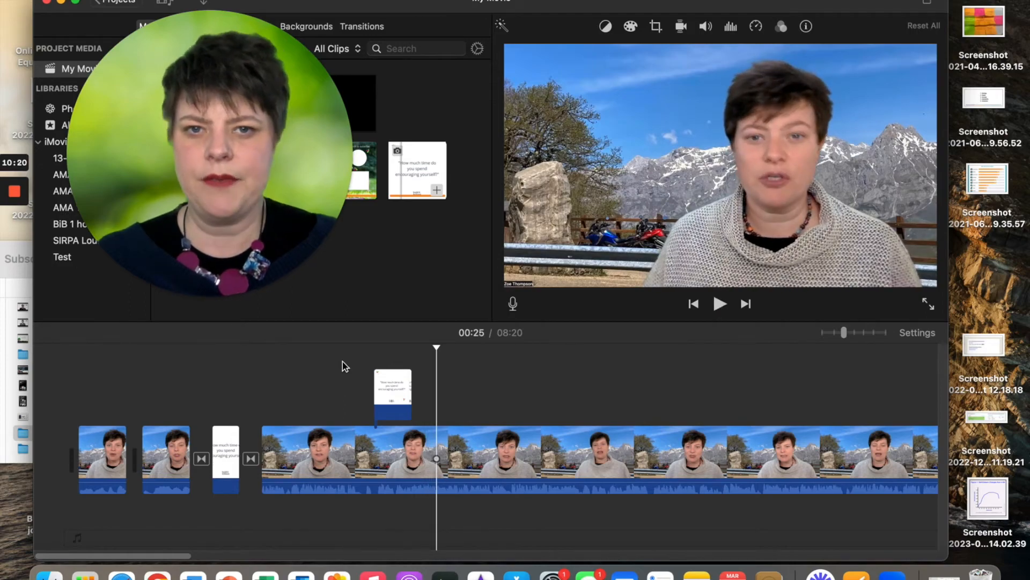
Lengthen the quote overlay clip to about 5.4 seconds
click(386, 390)
click(411, 391)
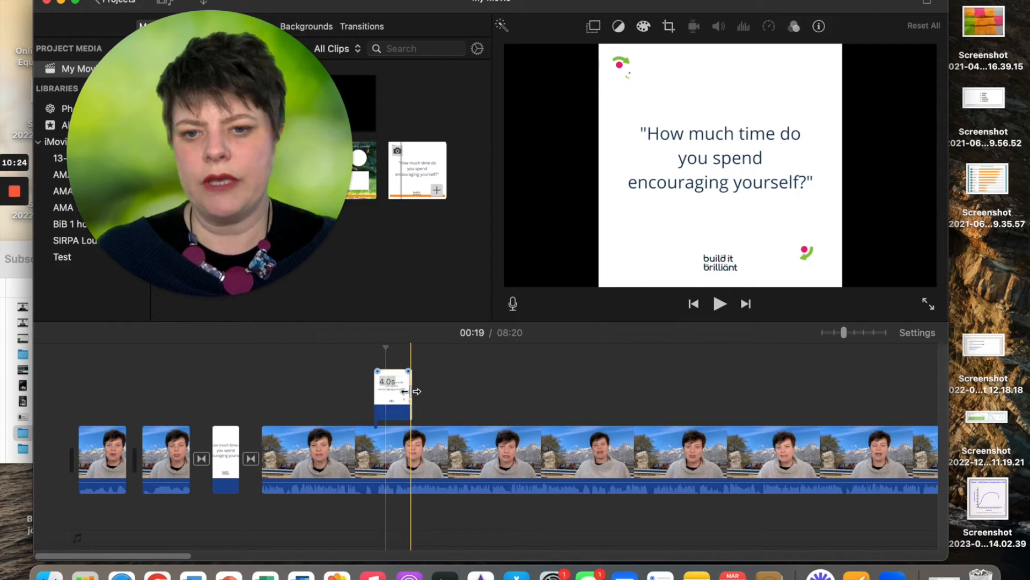
drag(445, 392, 450, 393)
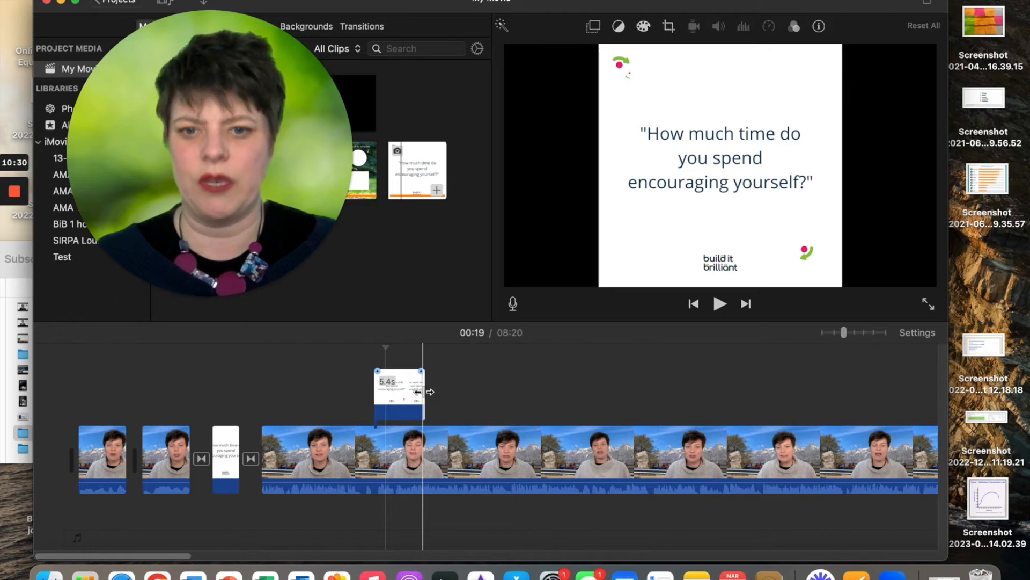
click(407, 389)
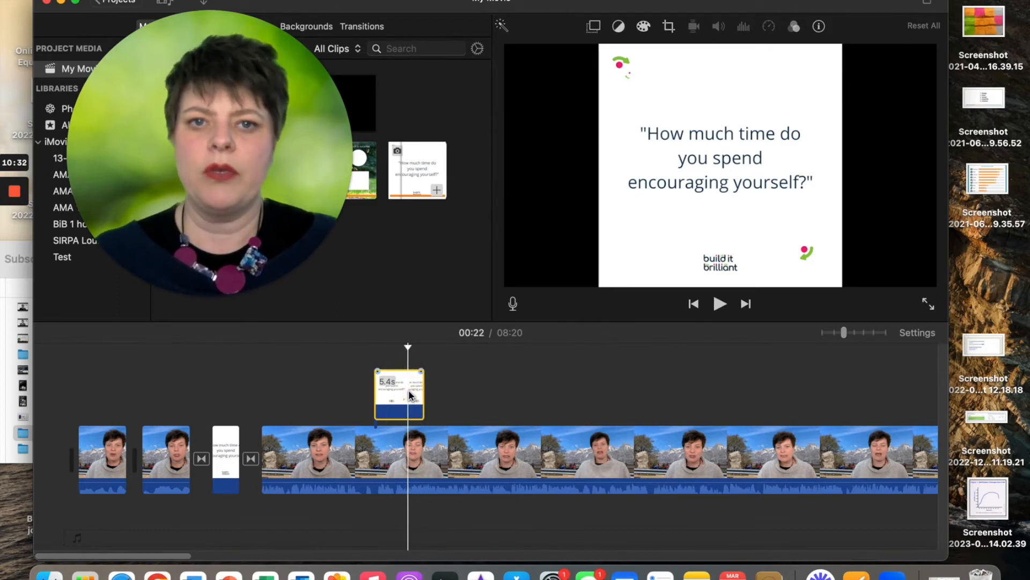
click(547, 52)
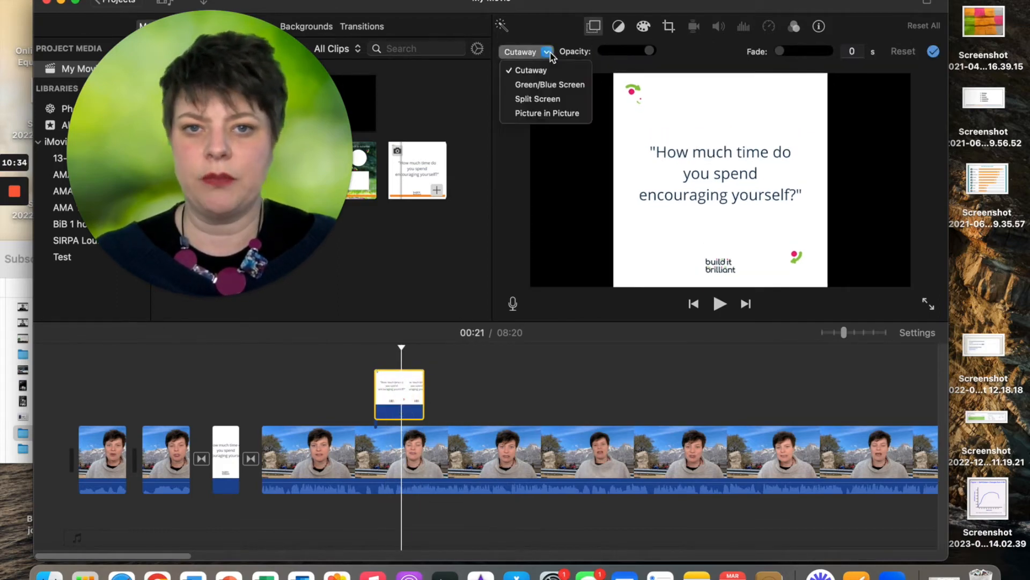
click(556, 113)
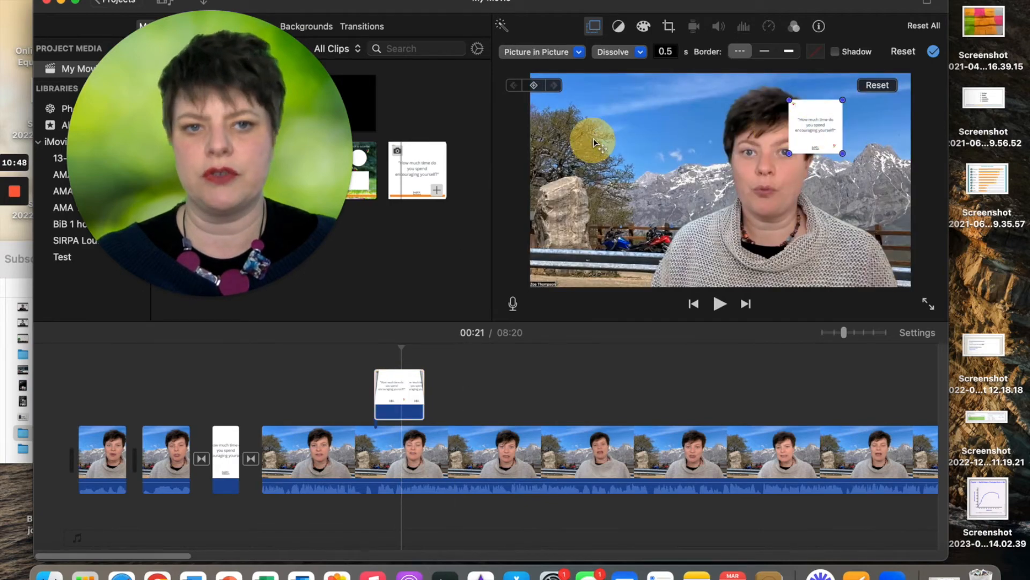
drag(801, 124, 569, 135)
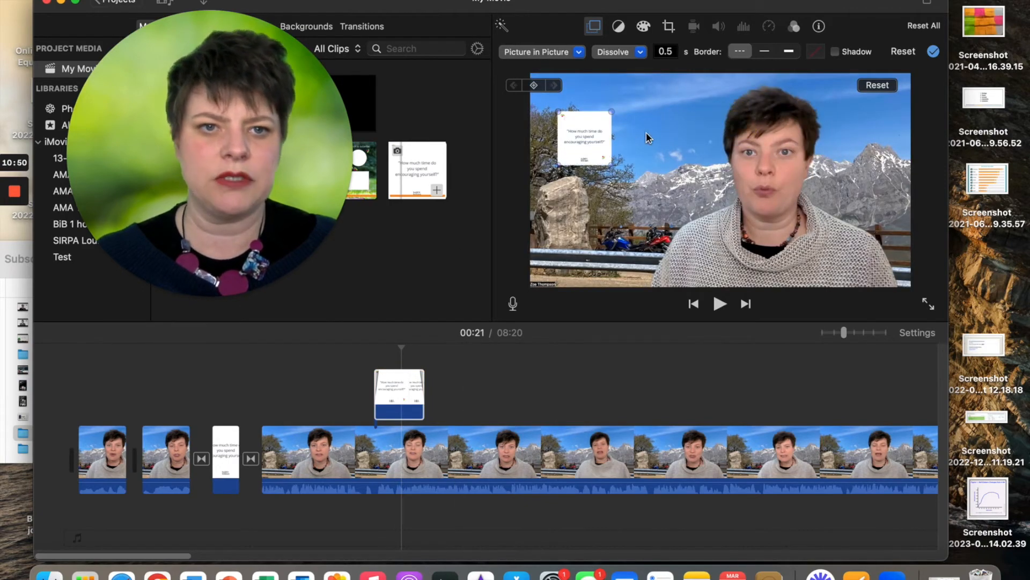
mouse_move(651, 194)
mouse_down()
mouse_move(681, 219)
mouse_move(641, 179)
mouse_move(650, 183)
mouse_up()
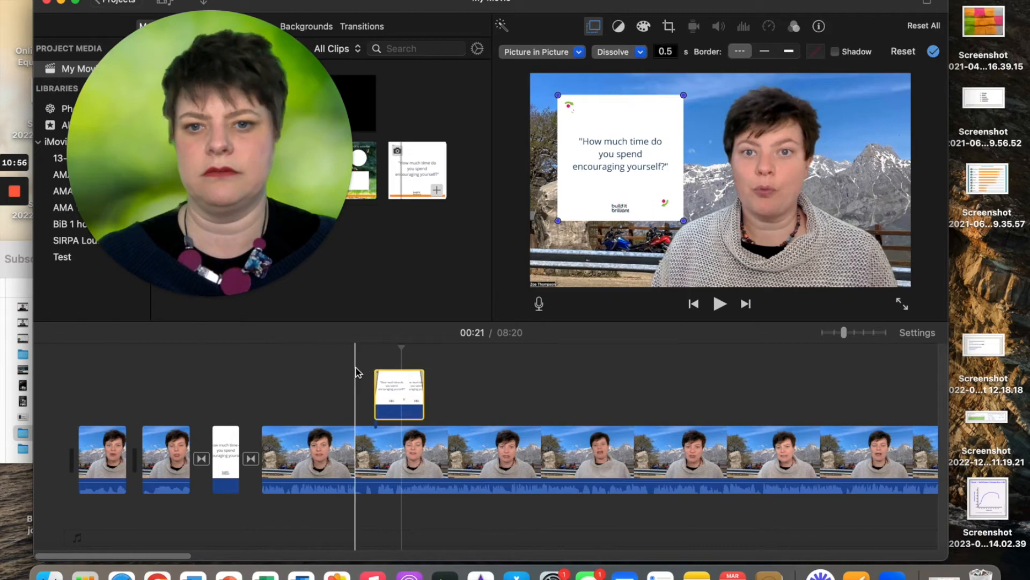
click(356, 370)
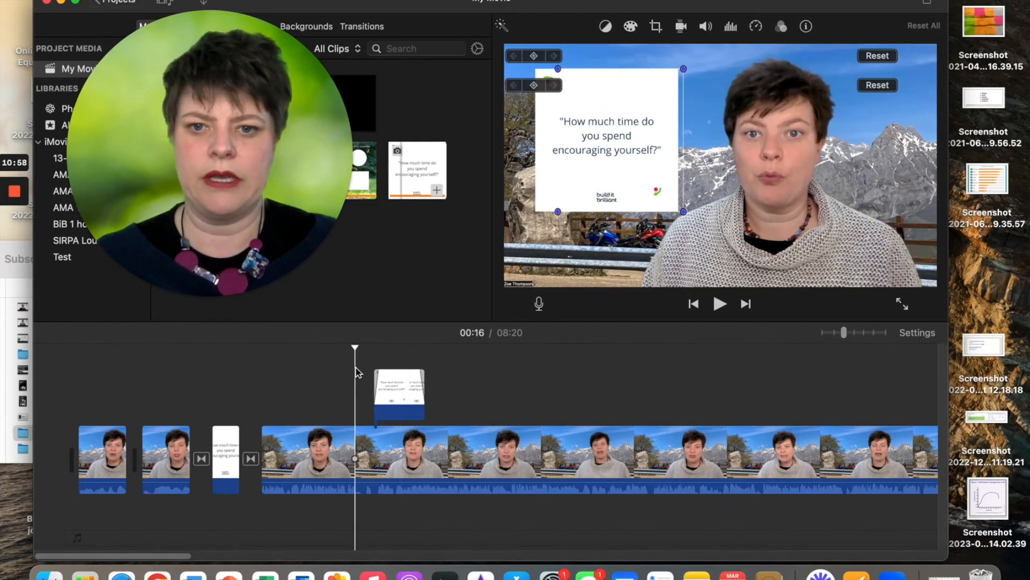
key(space)
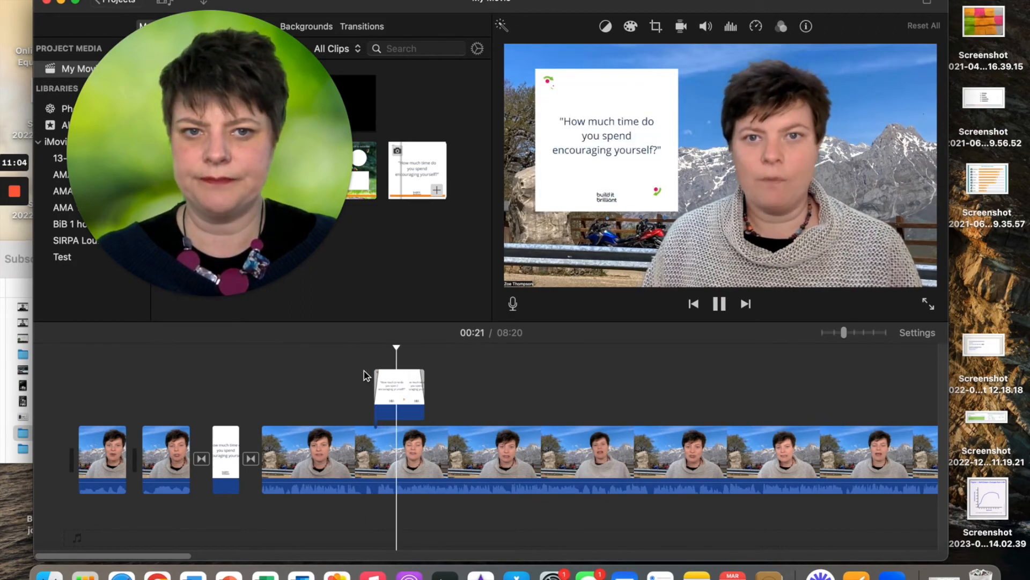
key(space)
drag(248, 192, 674, 275)
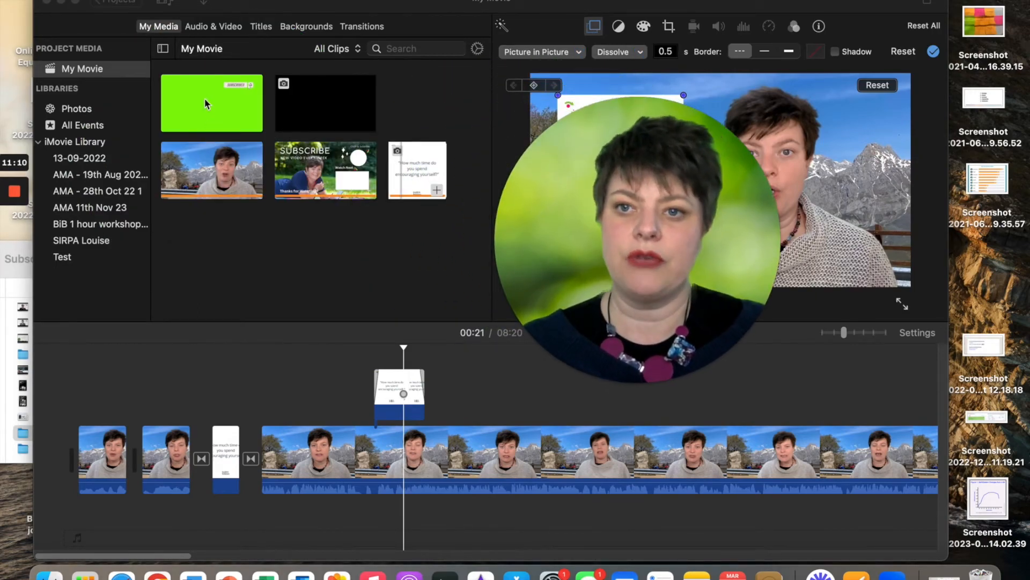
Place the green Subscribe clip over the opening clips and set it to Green/Blue Screen
drag(205, 98, 92, 397)
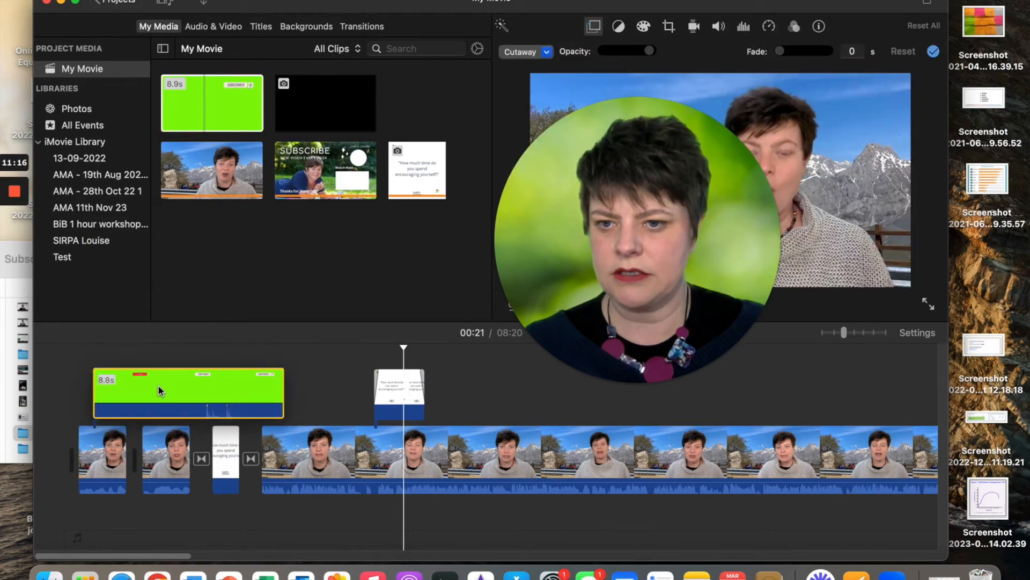
drag(159, 385, 158, 384)
drag(673, 169, 254, 70)
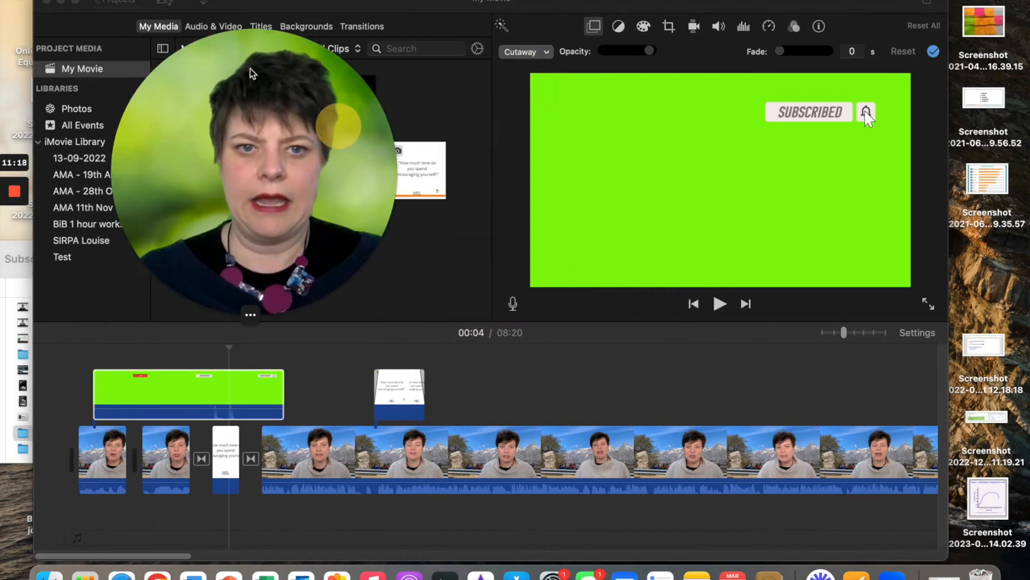
click(531, 52)
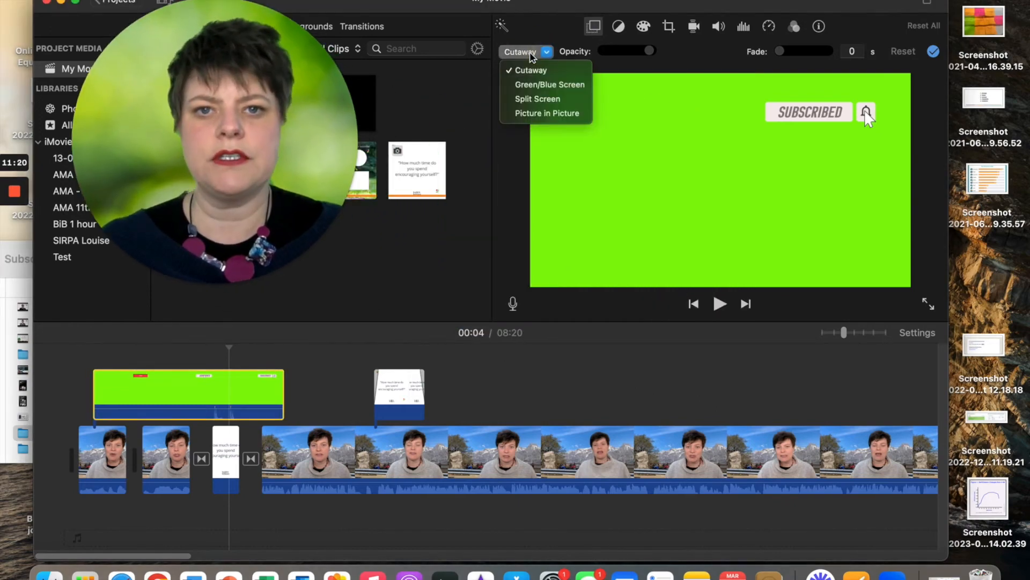
click(534, 84)
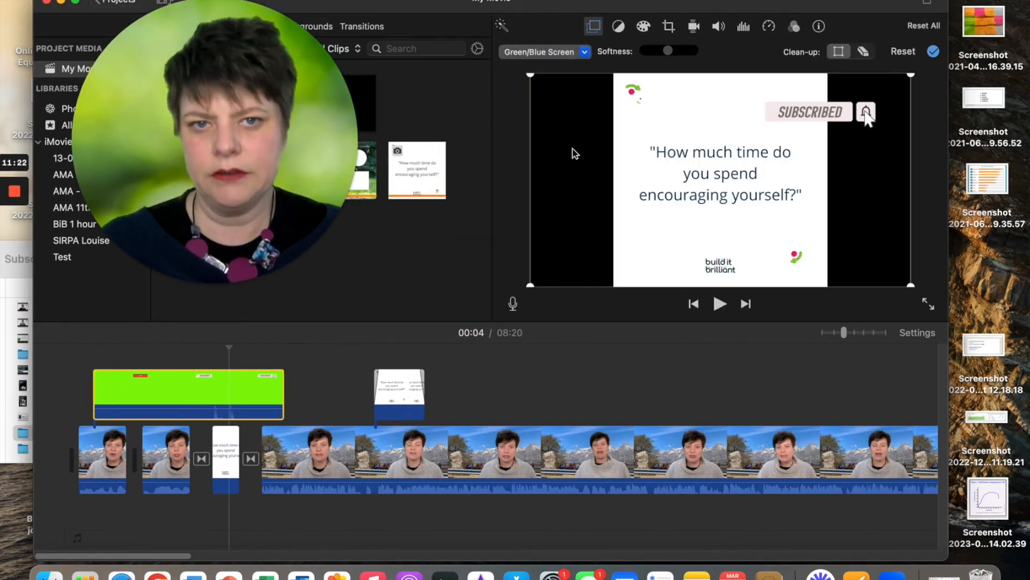
Play the opening to check the keyed Subscribe overlay
click(84, 372)
key(space)
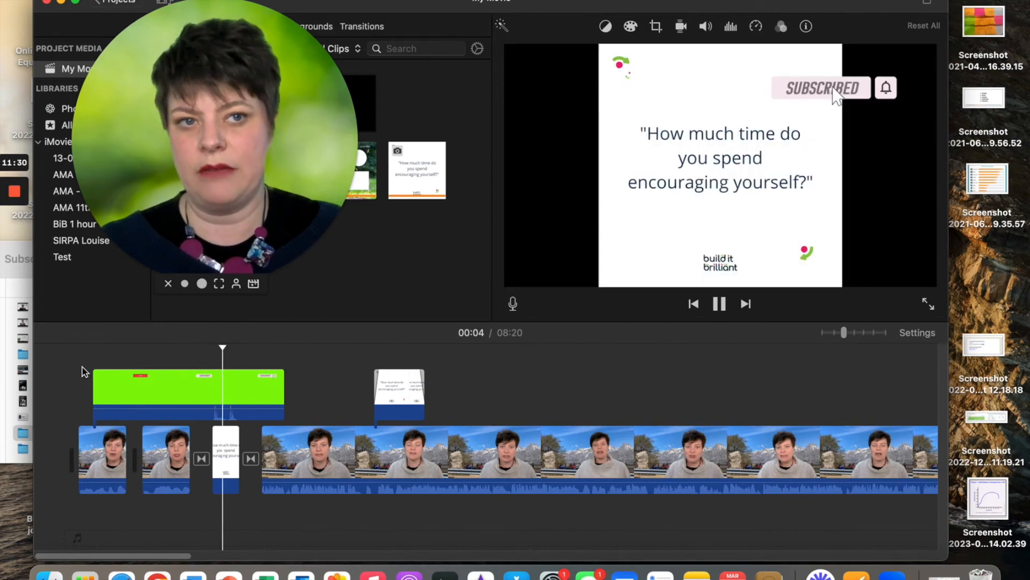
key(space)
click(120, 391)
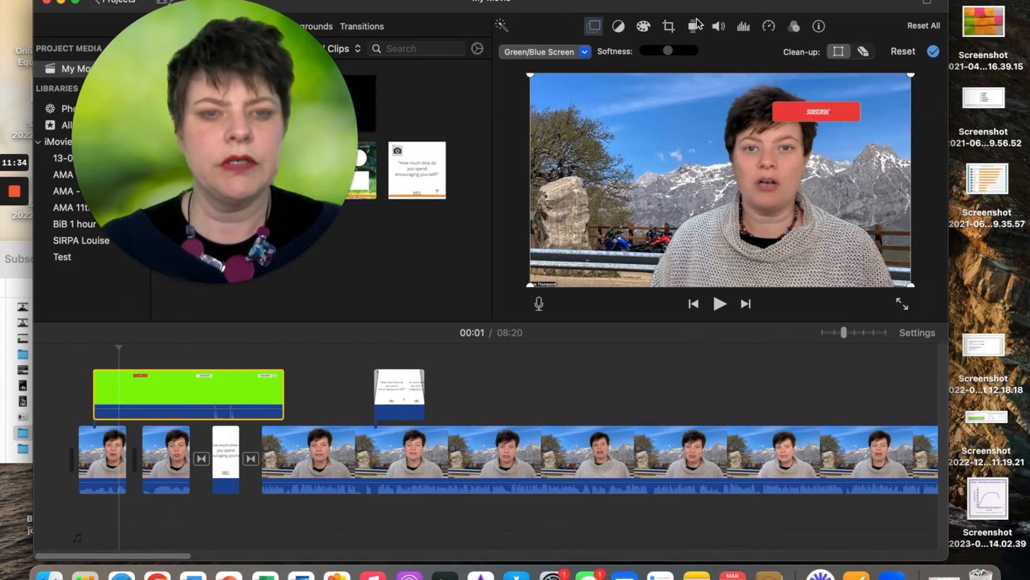
Turn down the main talking-head clip's volume and replay the opening
click(718, 28)
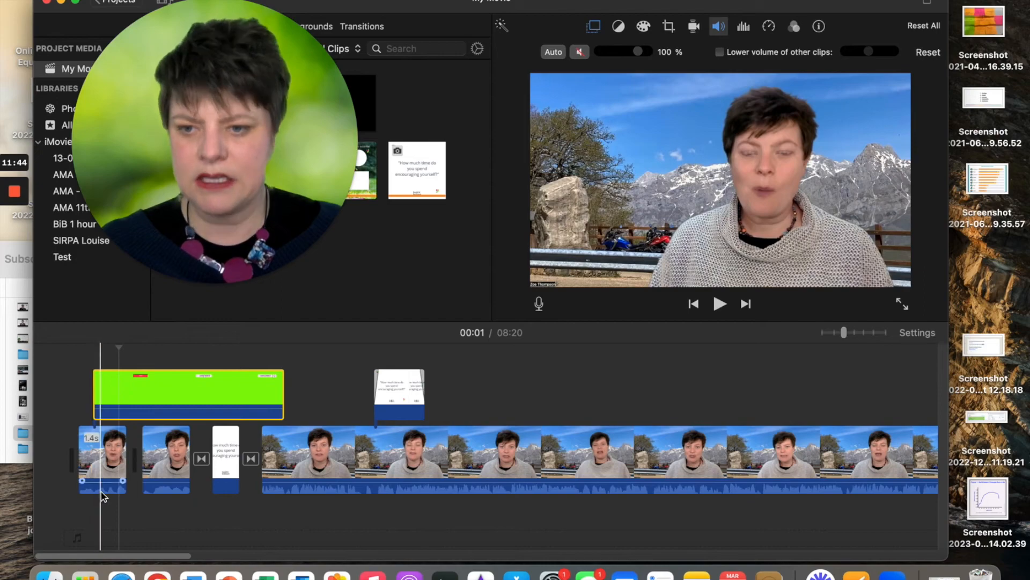
click(312, 482)
mouse_move(288, 481)
mouse_down()
mouse_move(288, 490)
mouse_move(291, 479)
mouse_up()
click(85, 371)
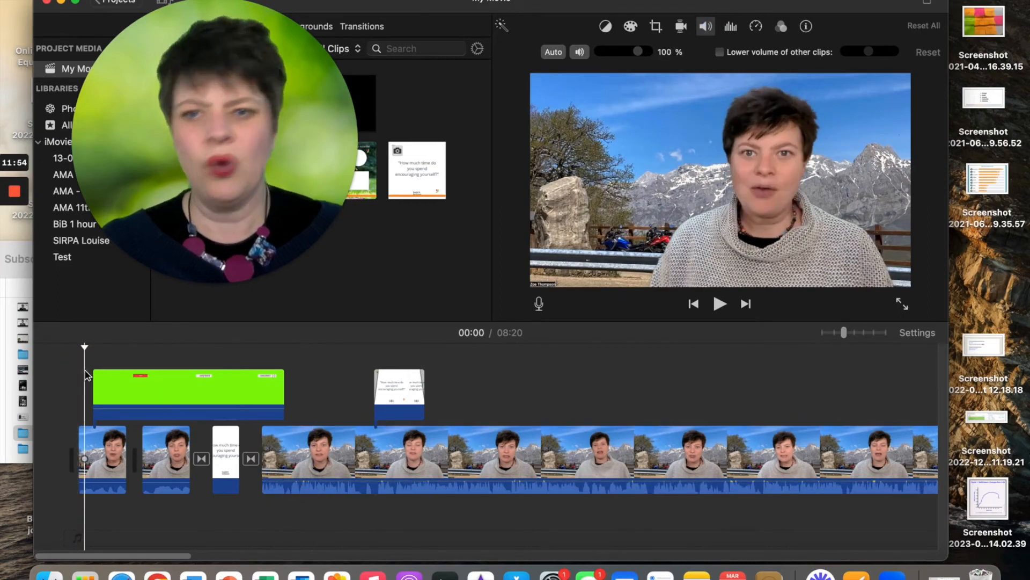
key(space)
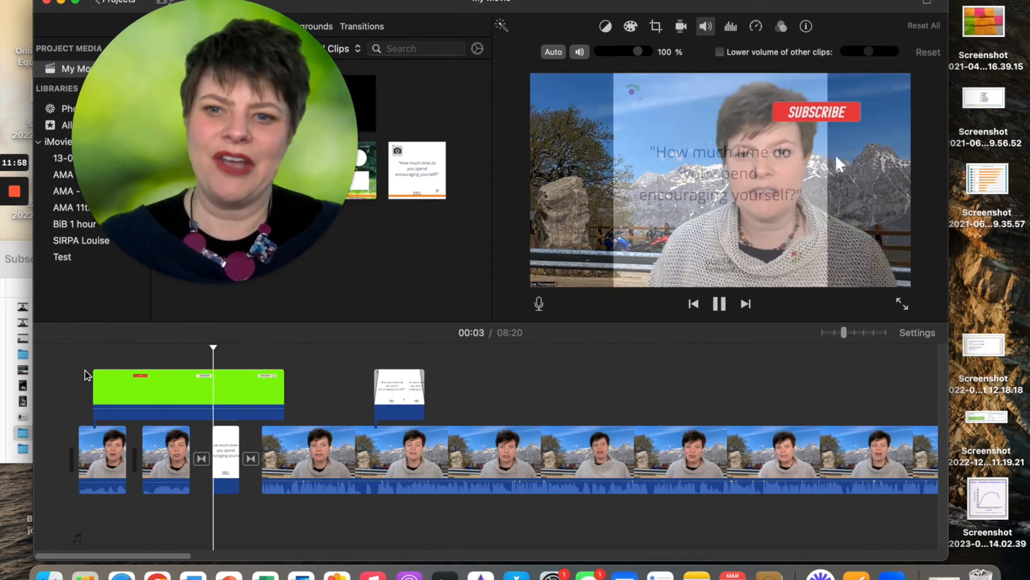
key(space)
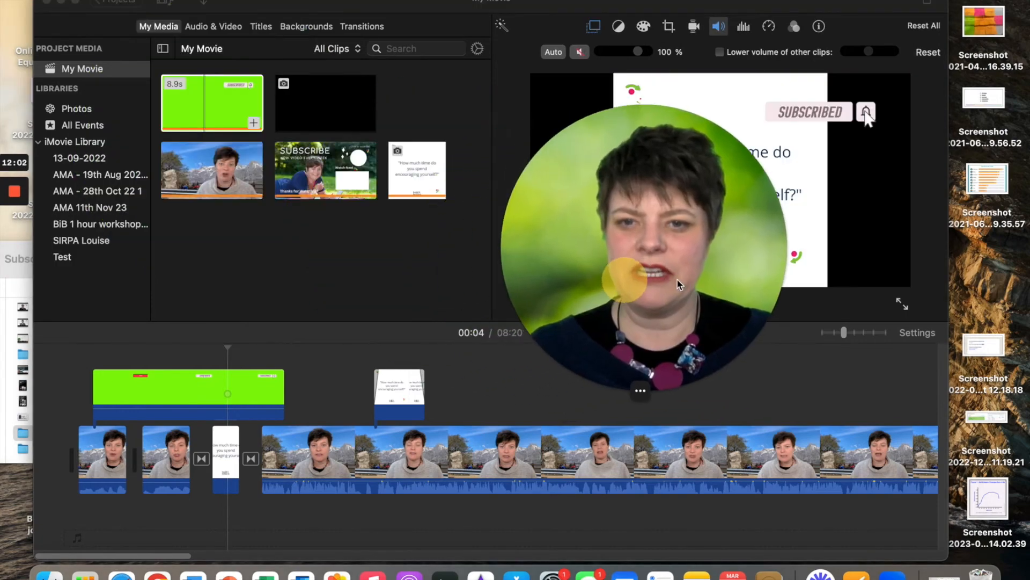
Delete the green Subscribe overlay clip
click(136, 387)
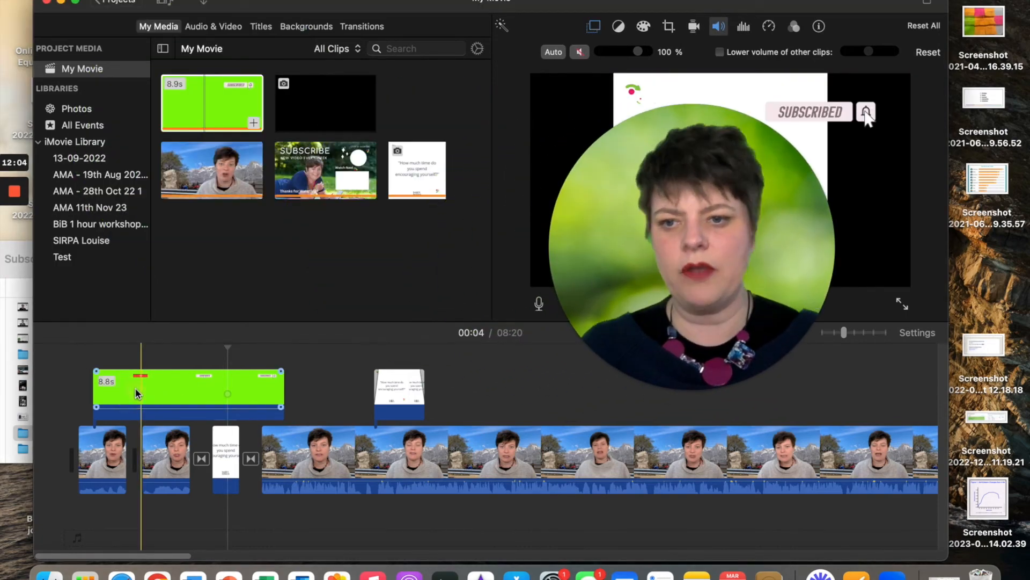
click(139, 392)
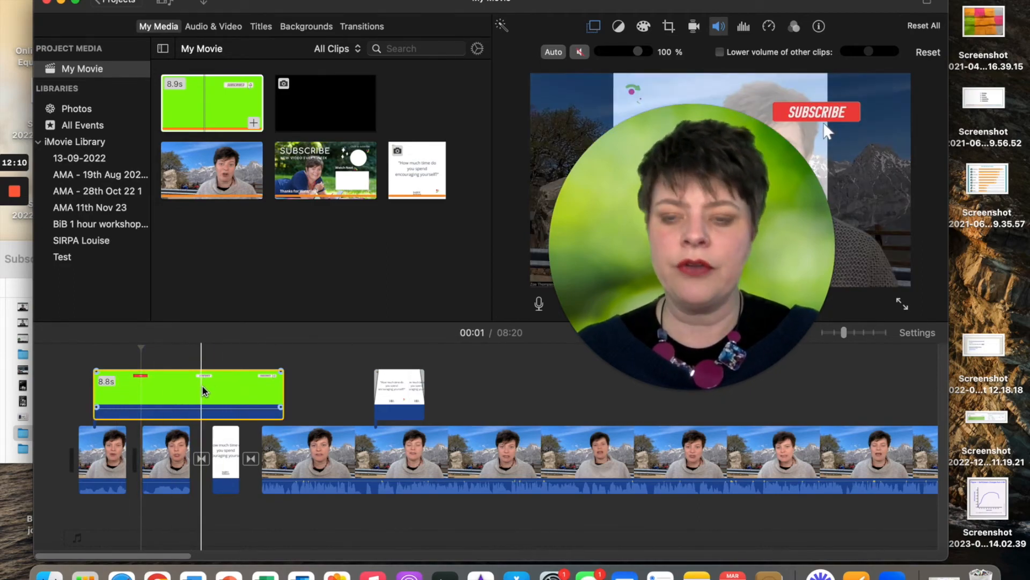
key(Delete)
Place a Soft Bar - White title from the Titles browser above the first clip
click(260, 28)
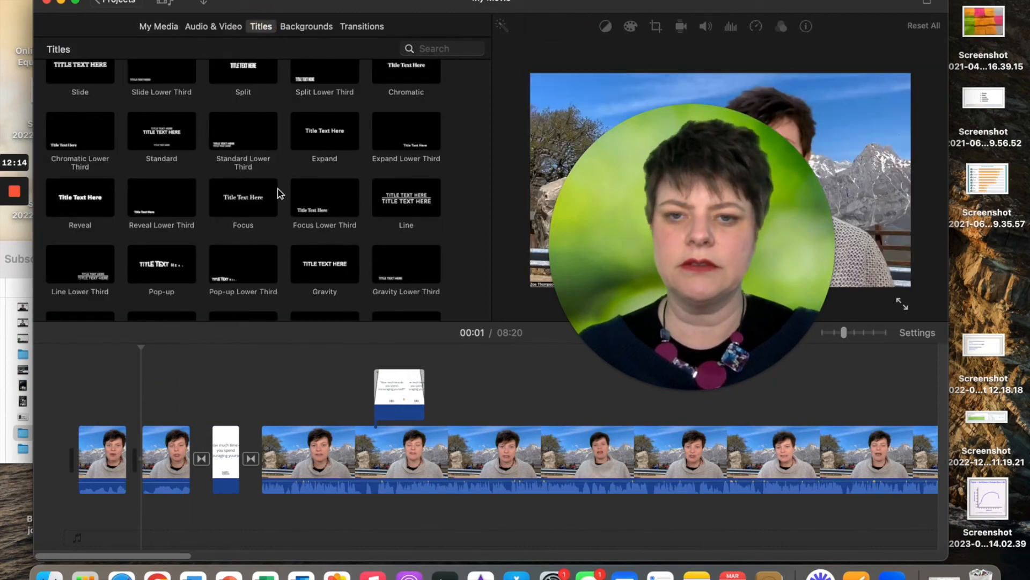
scroll(246, 271, down, 5)
scroll(246, 271, down, 5)
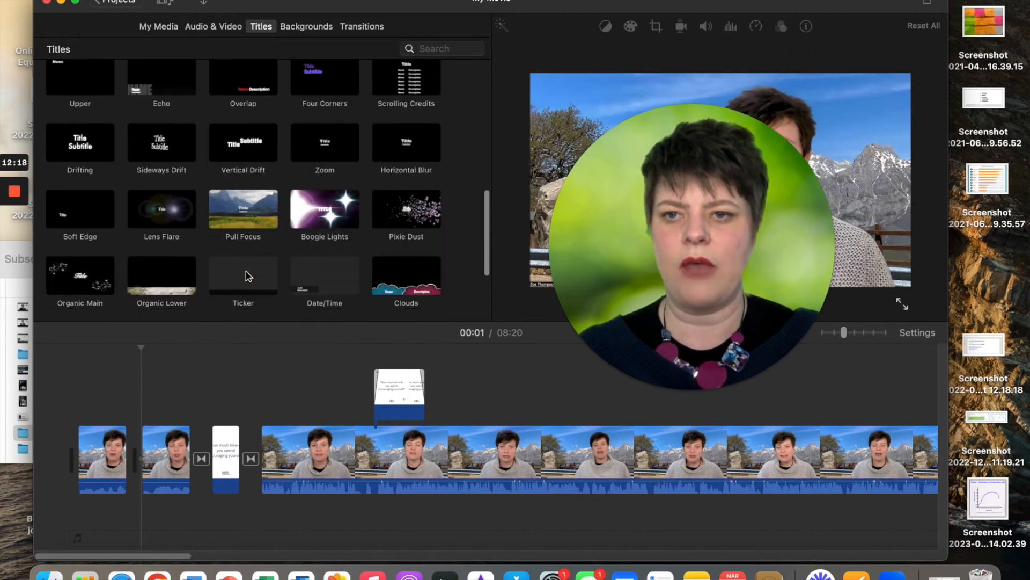
scroll(245, 272, down, 3)
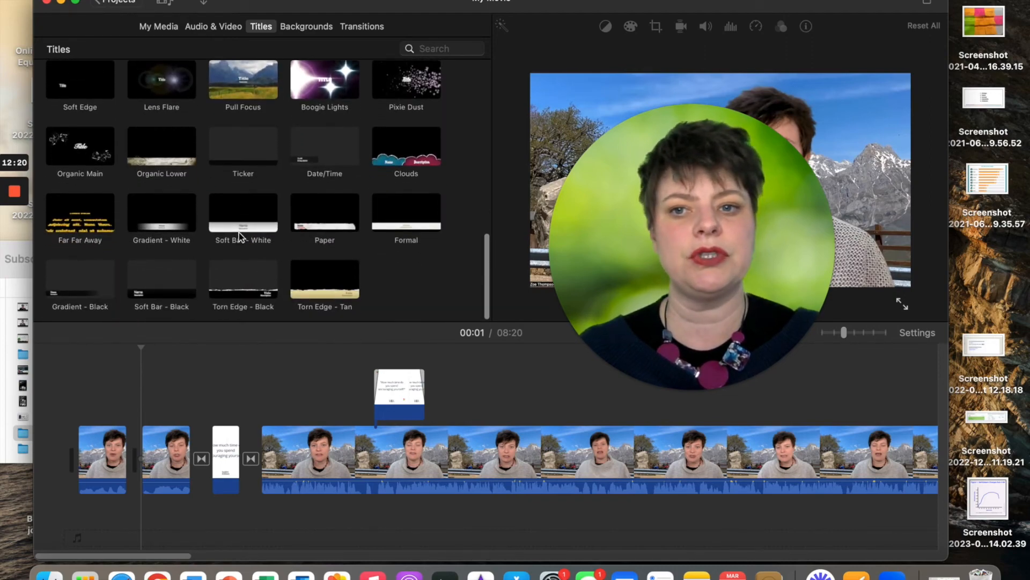
drag(266, 210, 83, 414)
Replace the title's Name placeholder with the presenter's name
click(739, 248)
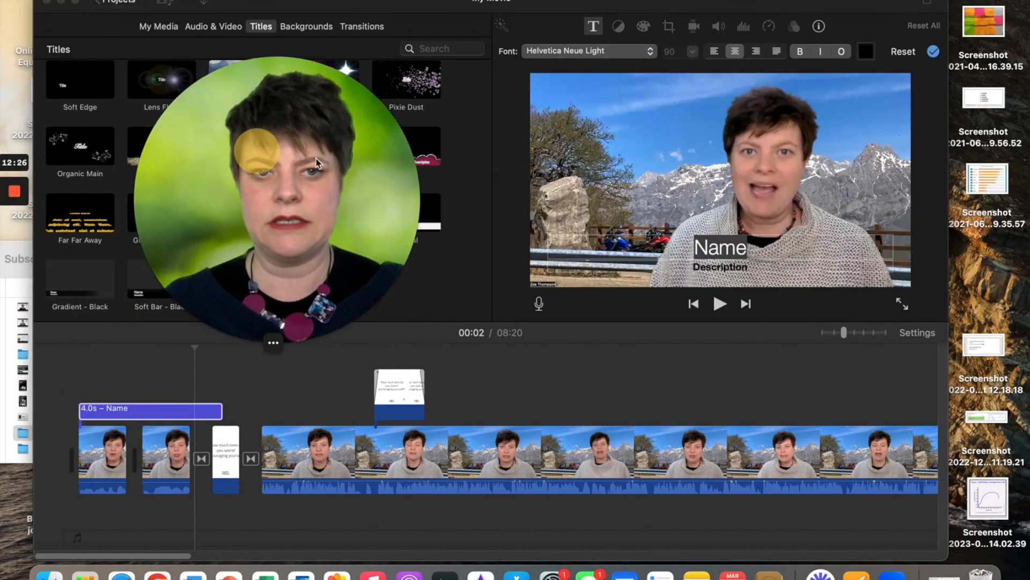
click(745, 248)
drag(745, 248, 664, 246)
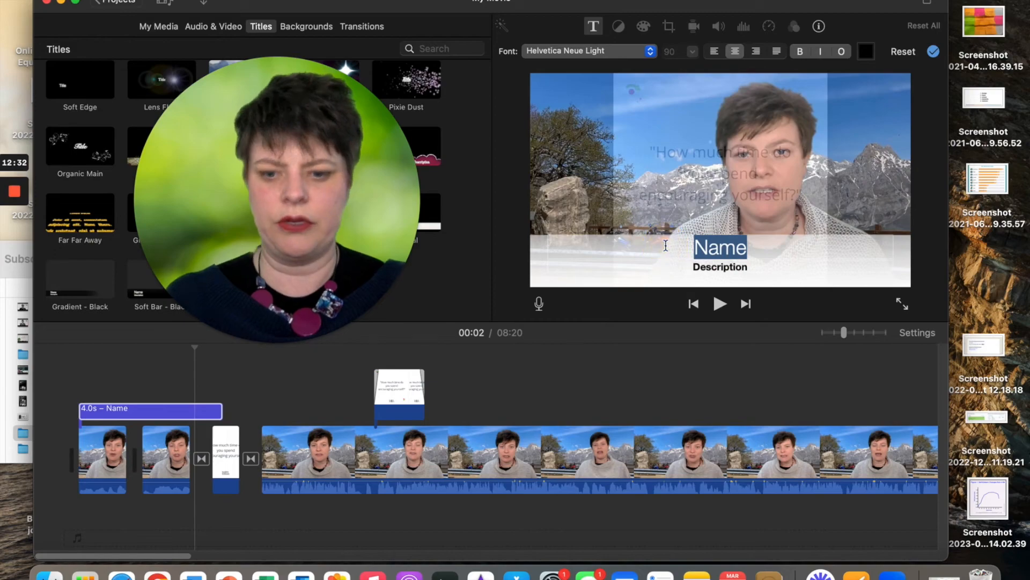
text(Zoe Thompson)
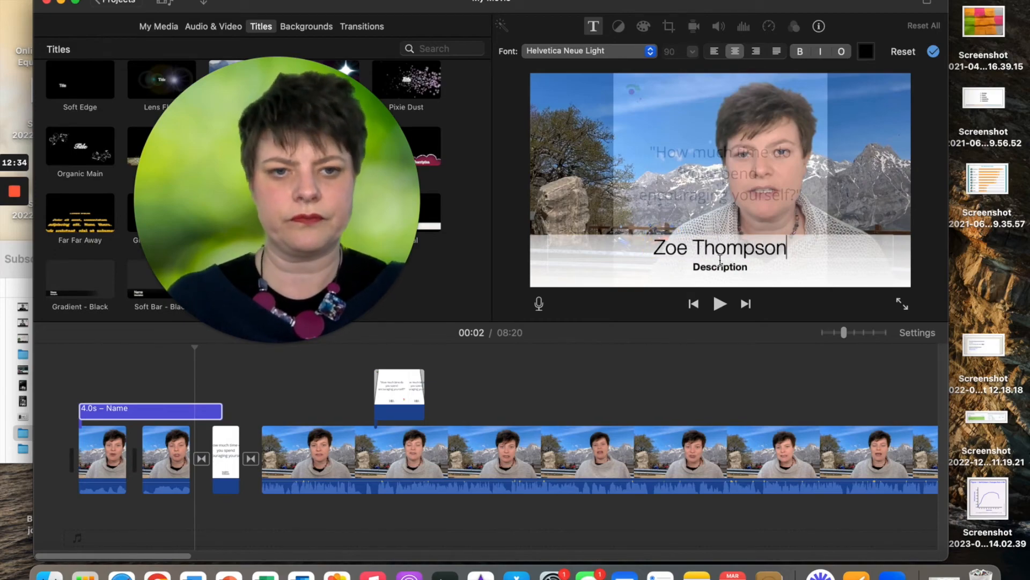
Replace the Description placeholder with 'Build it Brilliant' and finish editing the title
click(743, 268)
drag(754, 269, 651, 269)
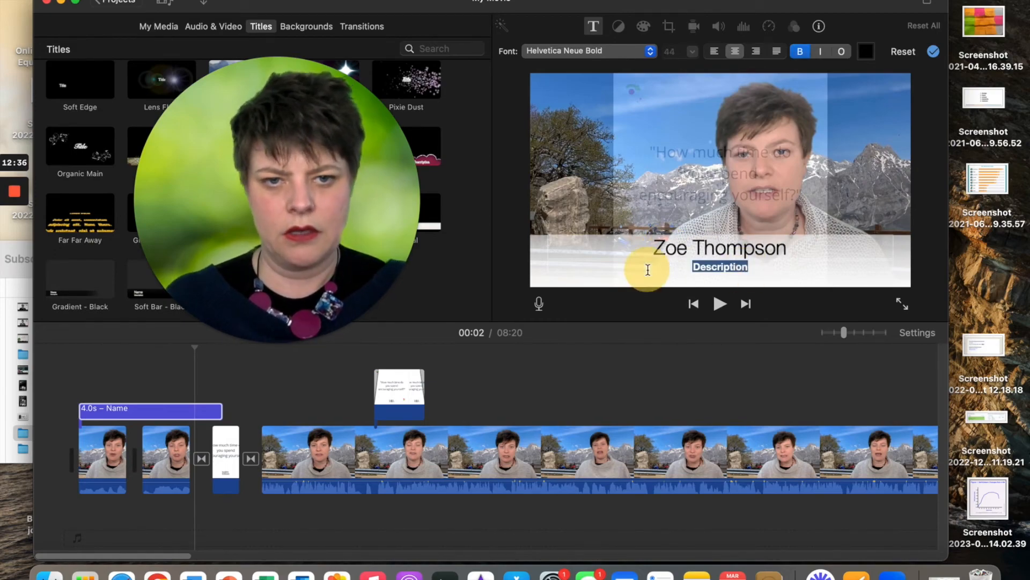
key(BackSpace)
text(Build it Brilliant)
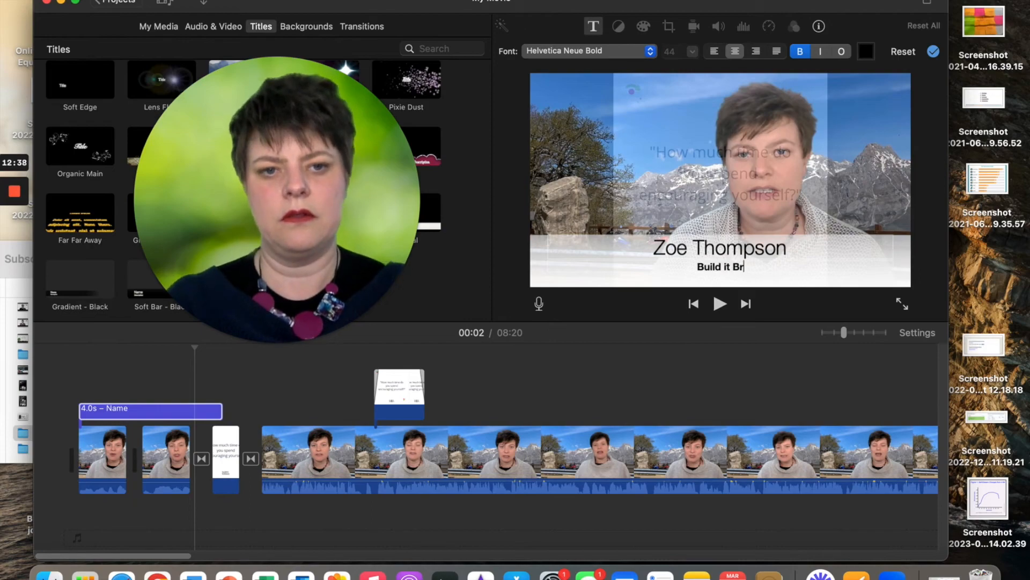
click(76, 390)
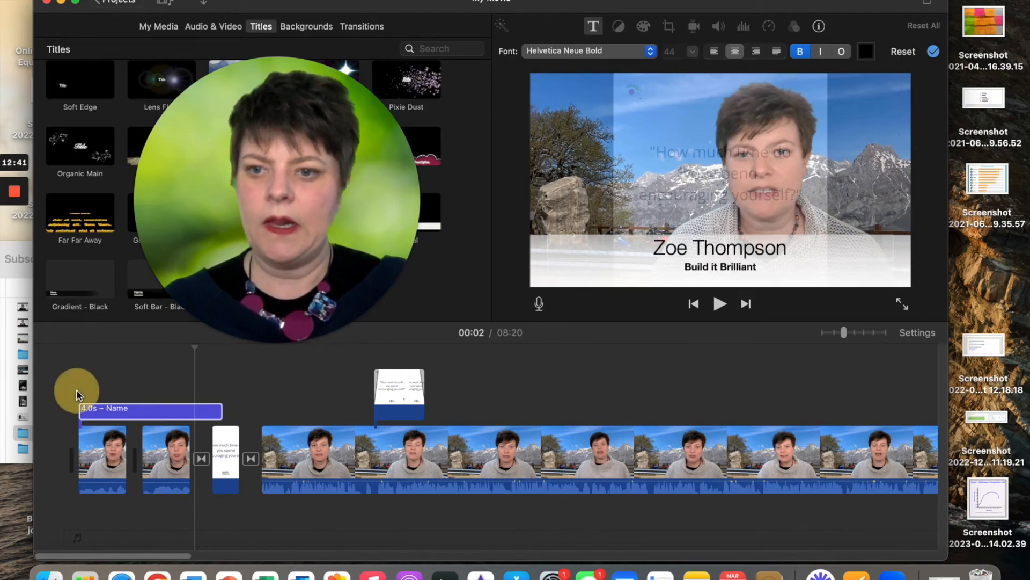
click(70, 437)
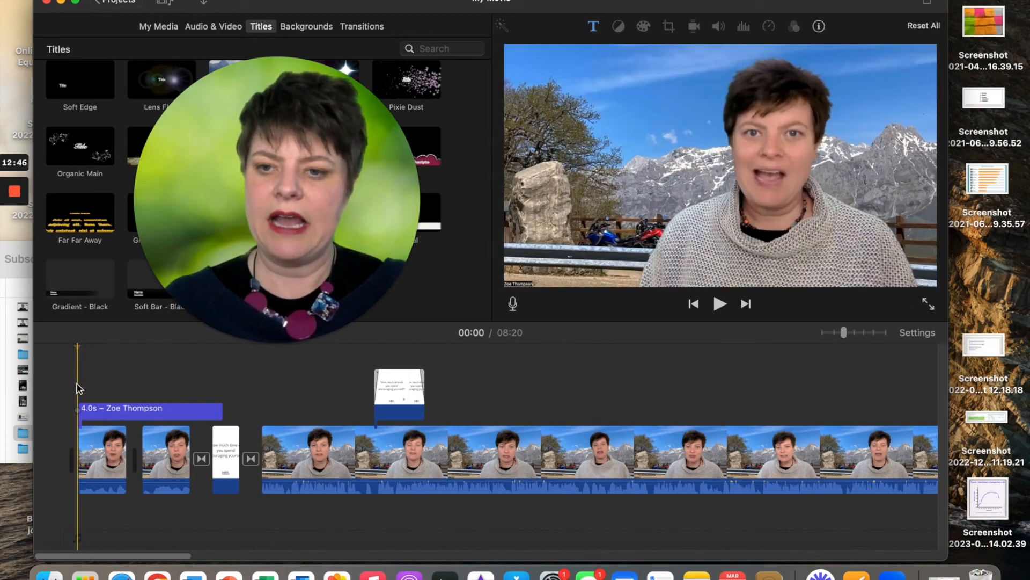
Play the opening to preview the name title, then scroll the timeline to the end
key(space)
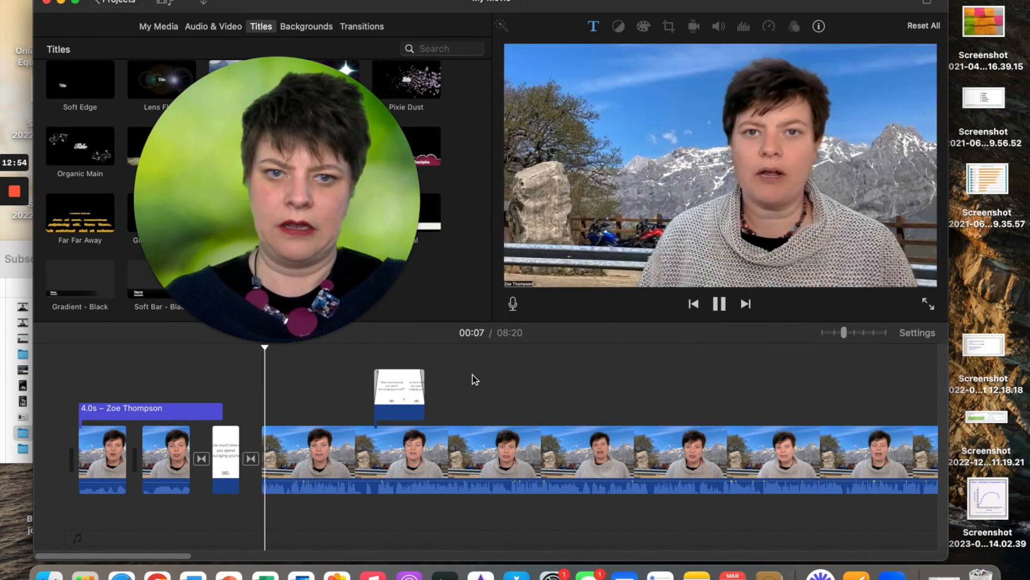
key(space)
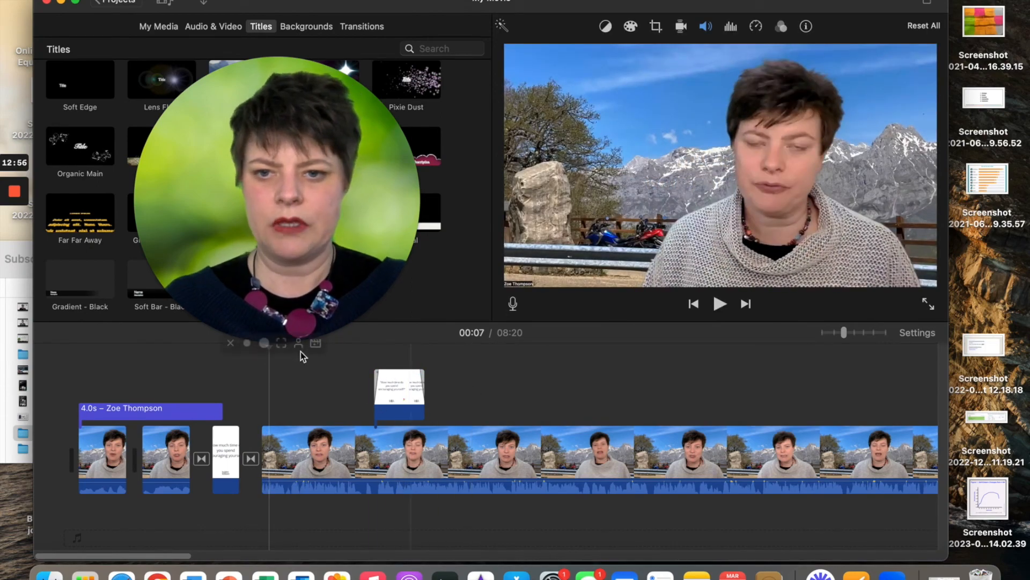
scroll(672, 363, right, 20)
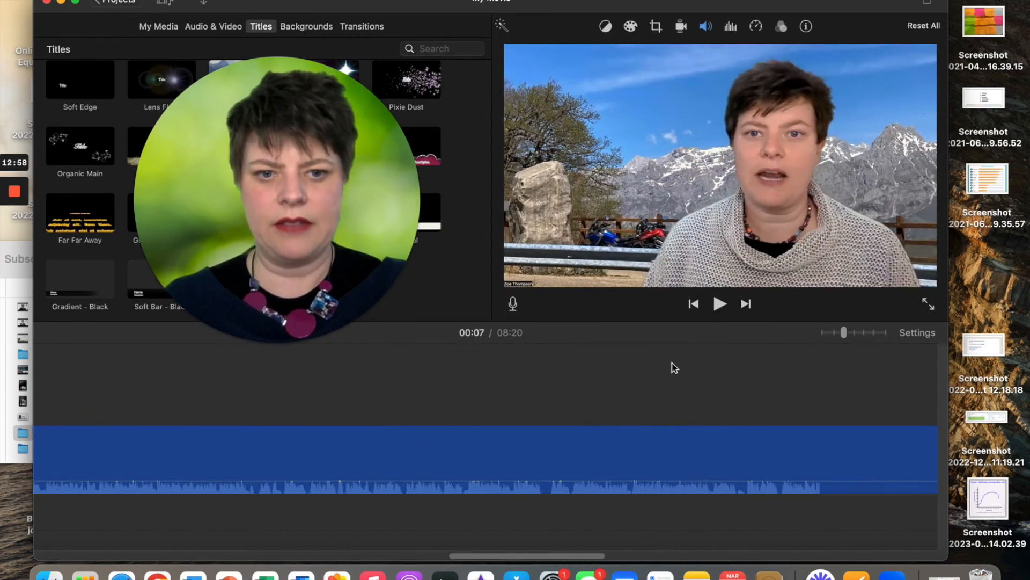
scroll(674, 367, right, 20)
Play from just before the SUBSCRIBE end card into the ending
click(609, 453)
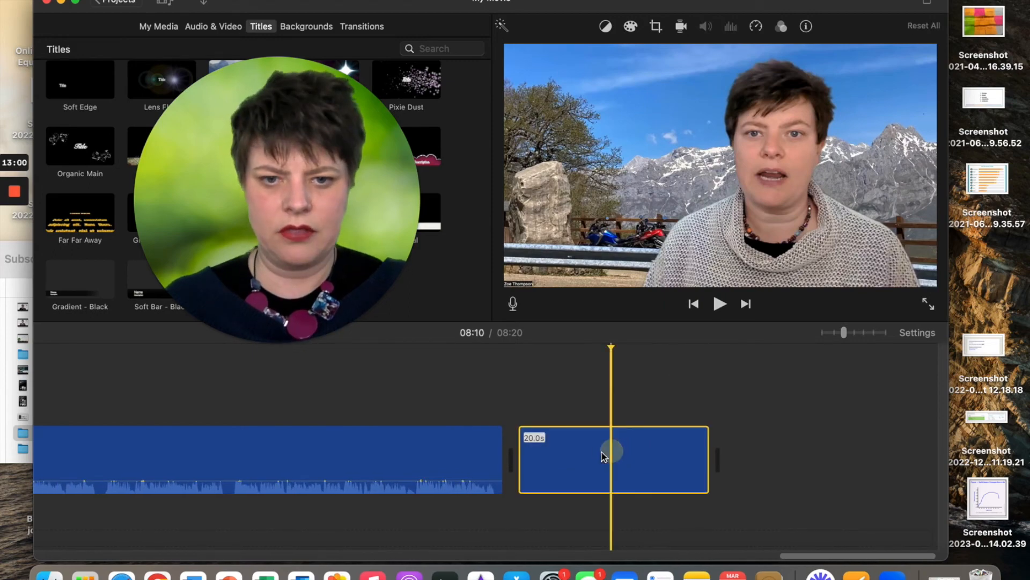
click(473, 403)
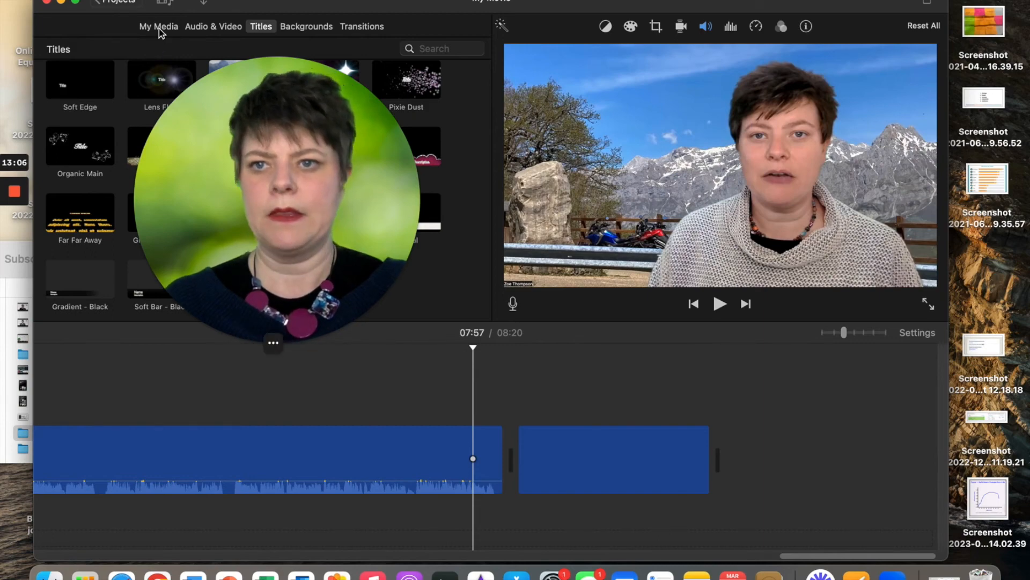
key(space)
drag(302, 237, 183, 290)
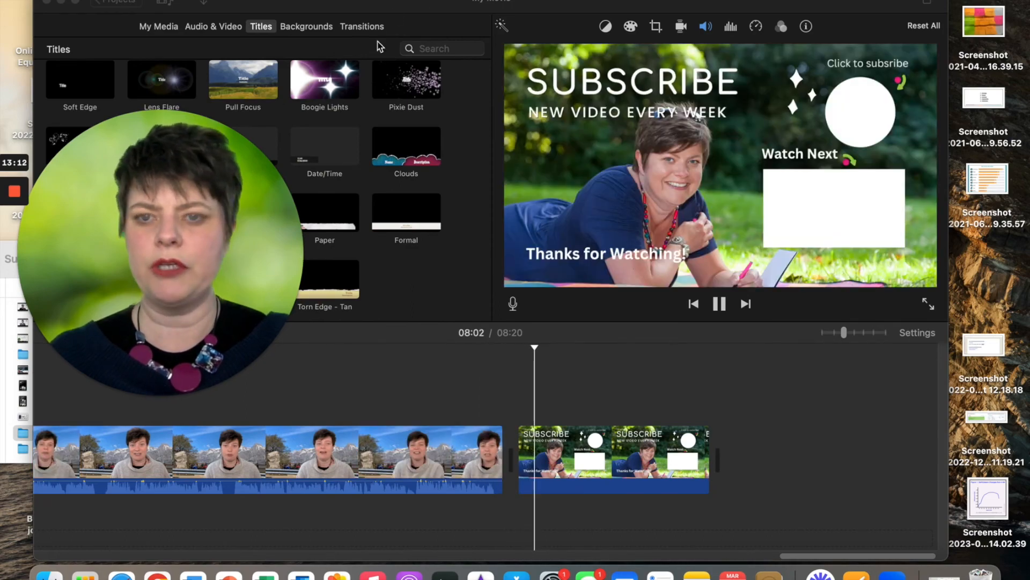
Place a Fade to Black transition between the last talking-head clip and the SUBSCRIBE end card
click(368, 28)
drag(240, 141, 241, 286)
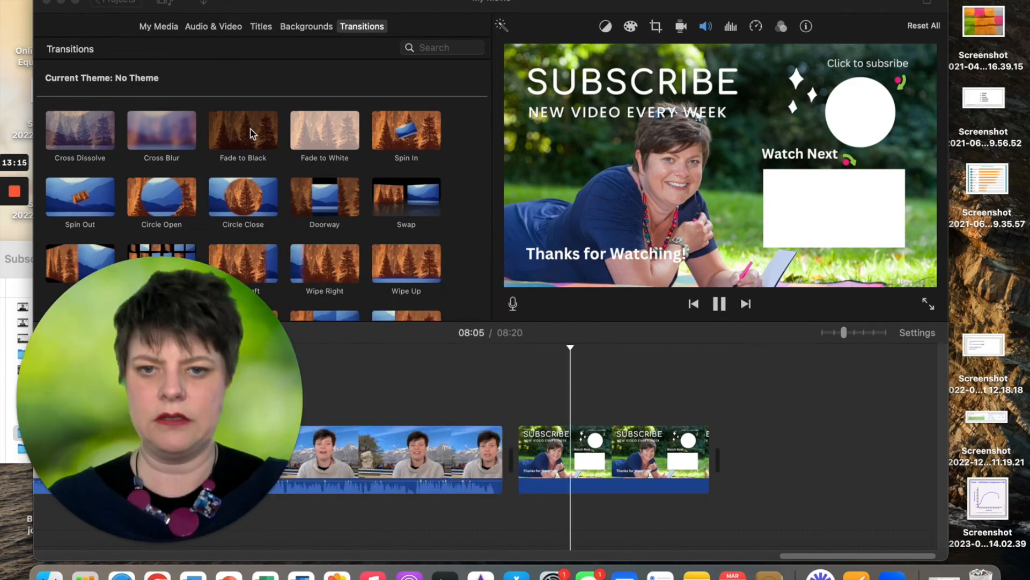
drag(250, 129, 496, 450)
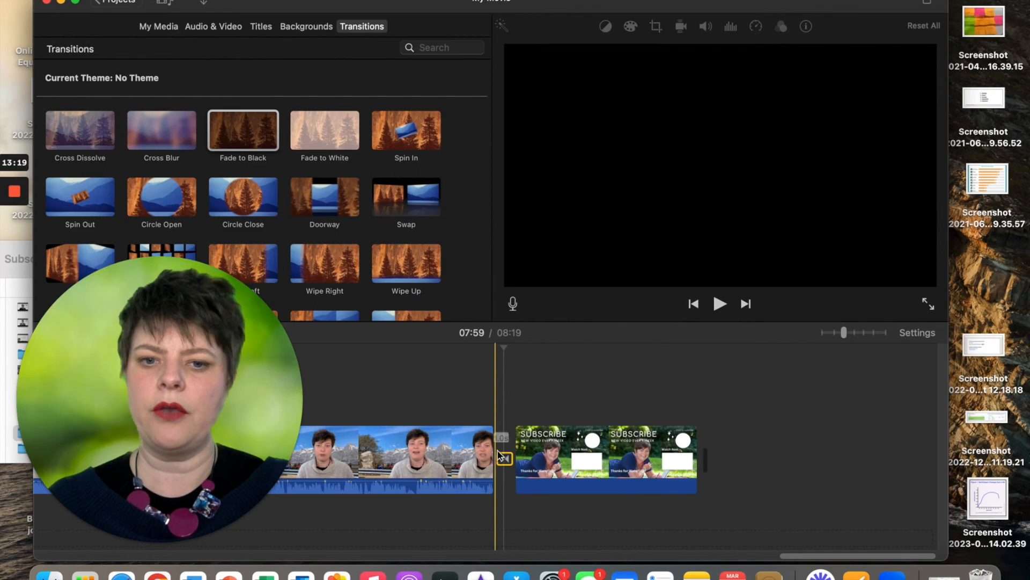
Play back from just before the new fade to preview it, then stop playback
click(478, 417)
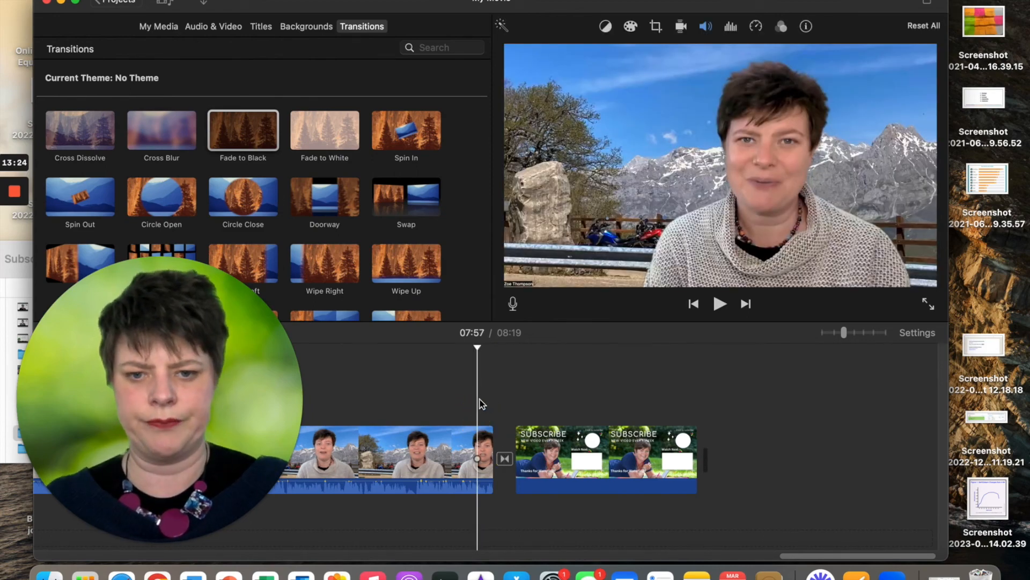
key(space)
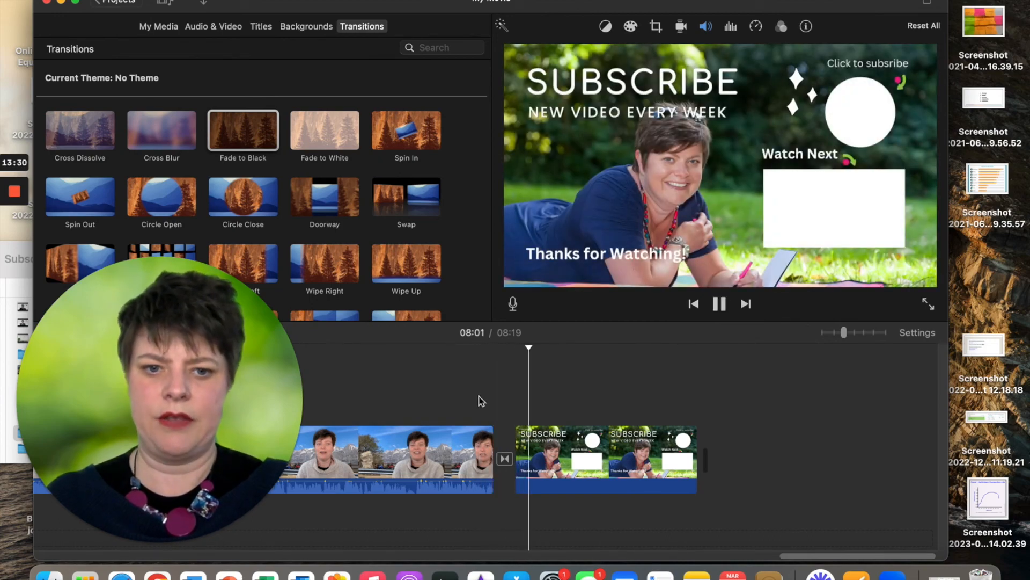
key(space)
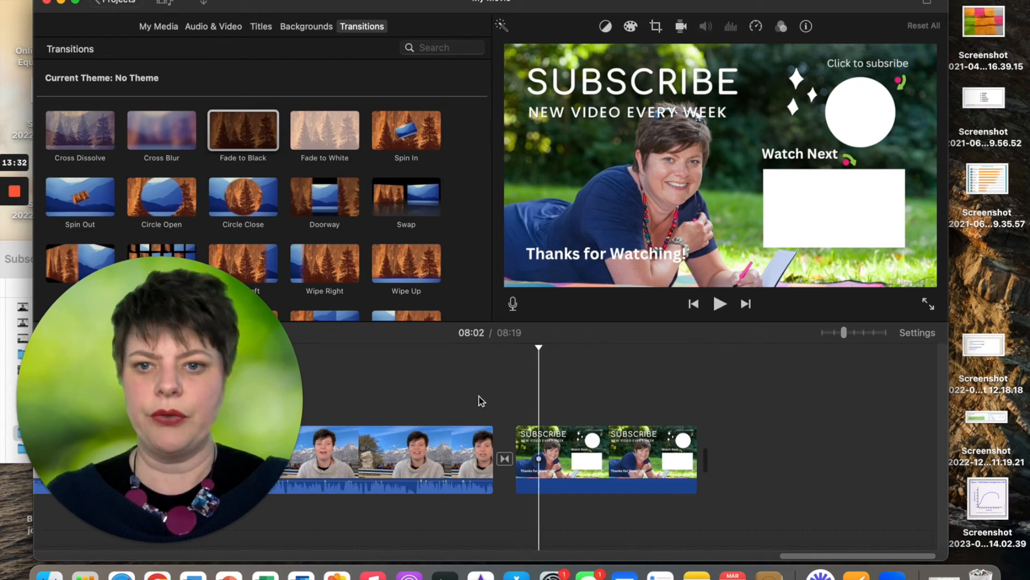
From My Media, start a file export with title 'AMA' and description 'TEst'
click(166, 29)
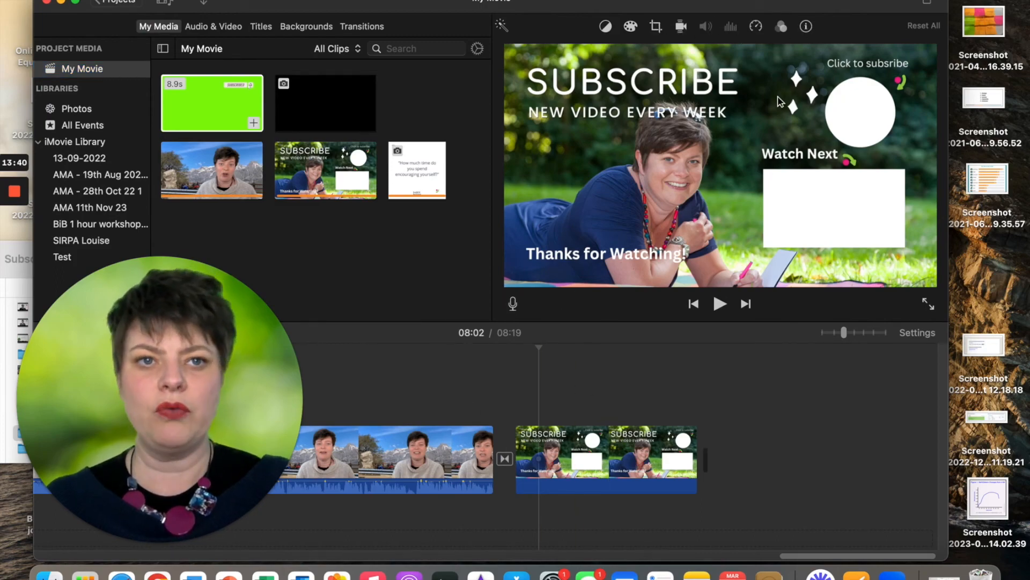
click(927, 3)
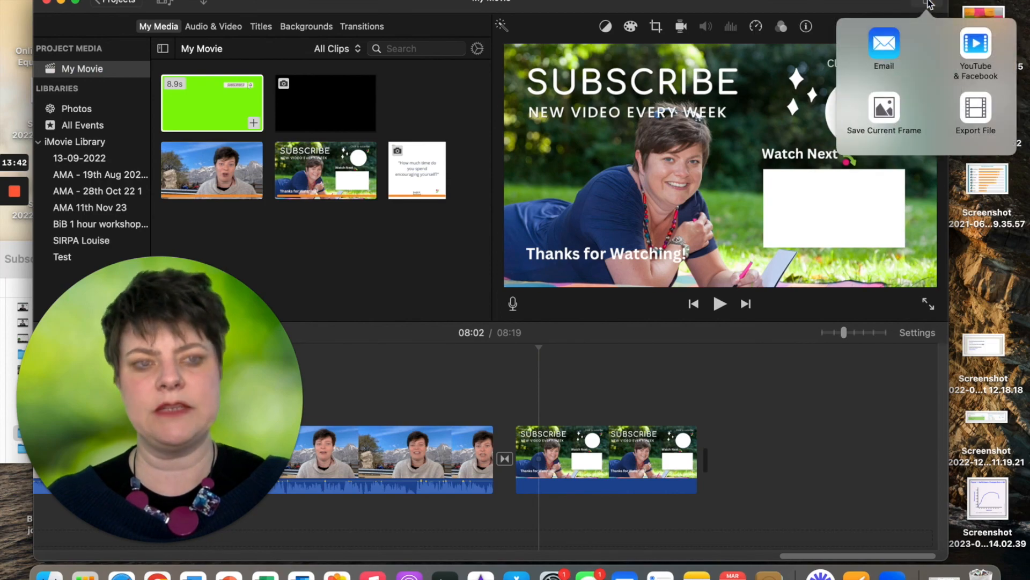
click(977, 111)
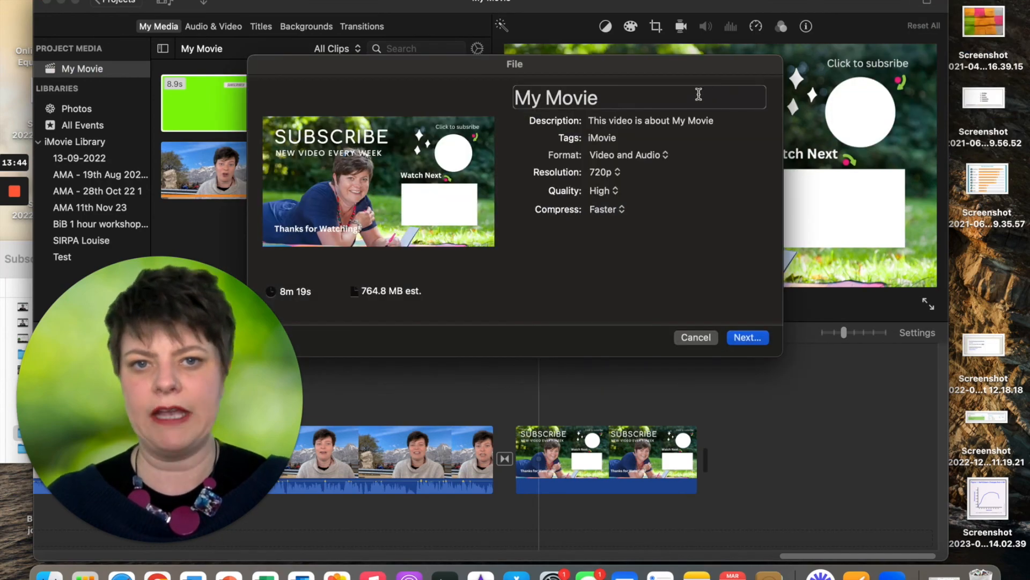
click(606, 100)
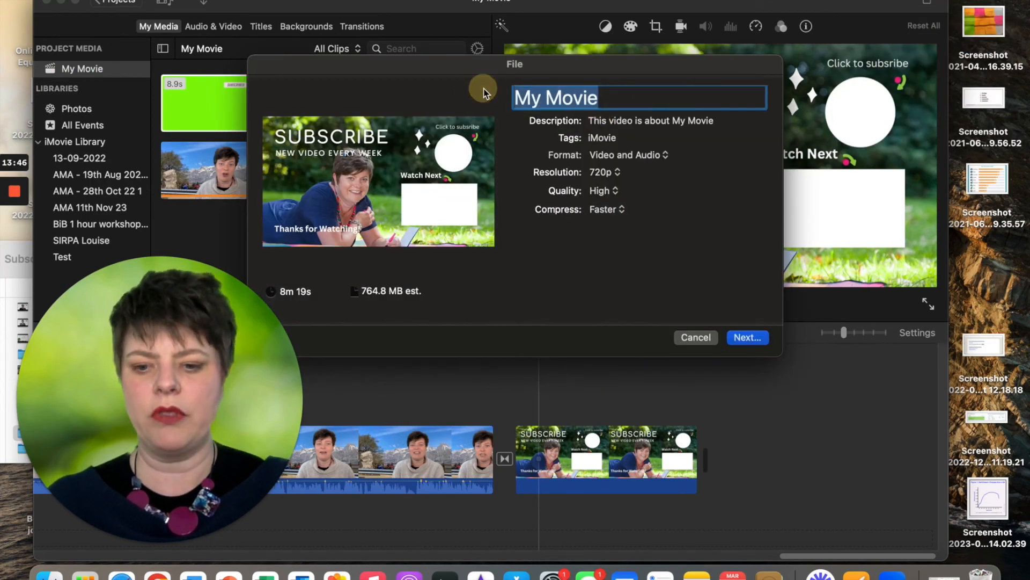
text(AMA)
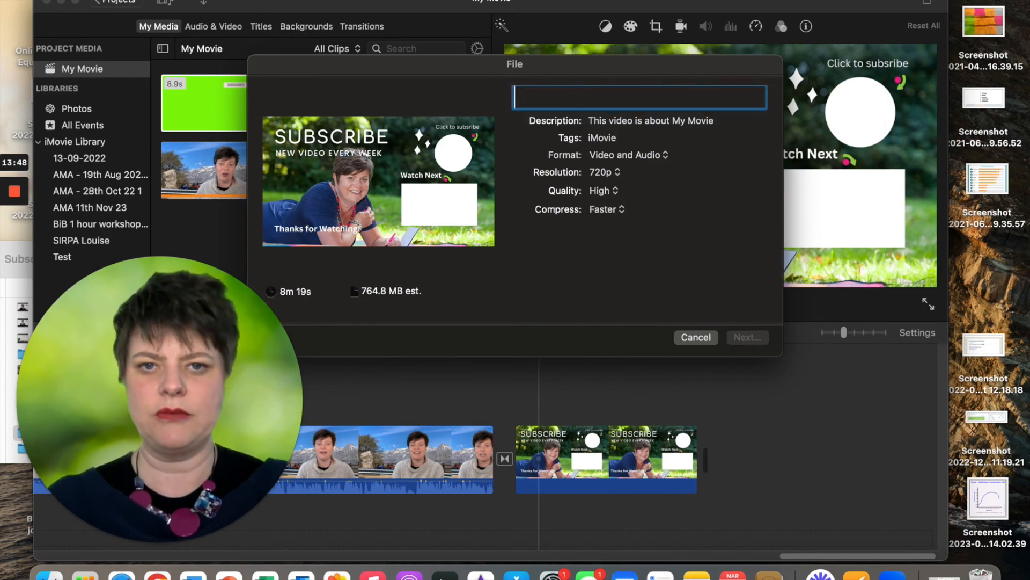
click(615, 122)
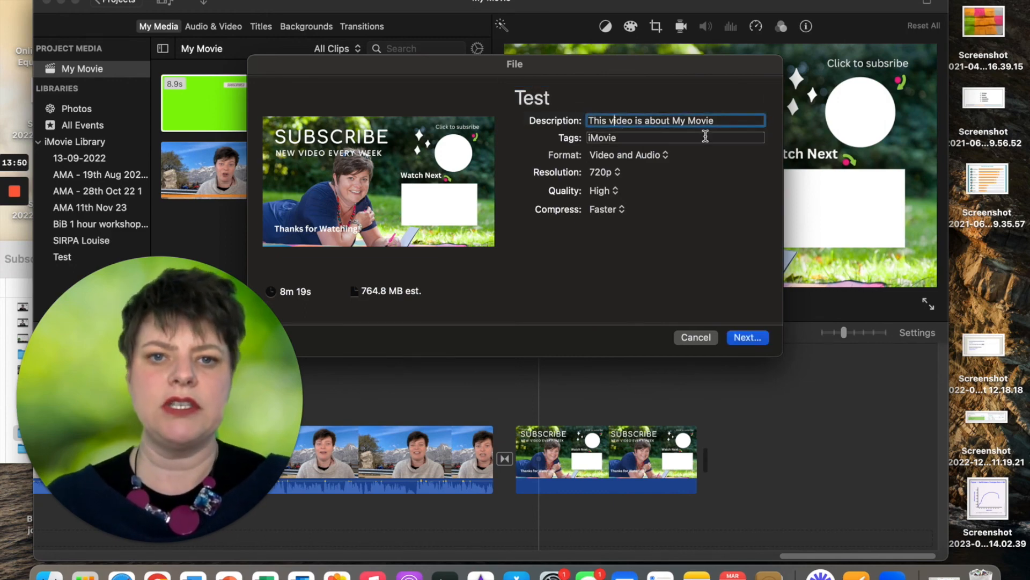
triple_click(718, 121)
text(TEst)
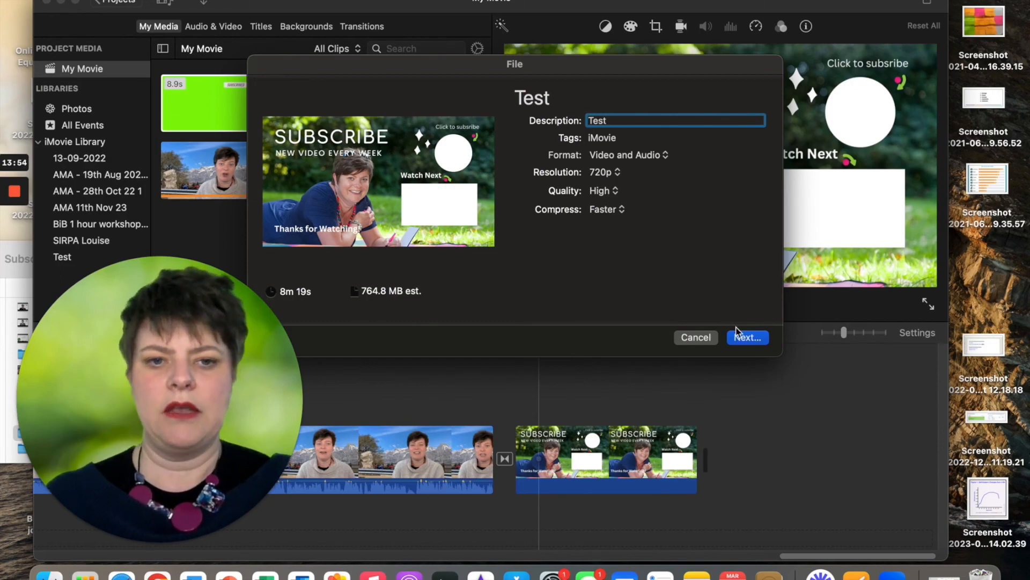
Continue to the save location, then cancel the export entirely
click(748, 339)
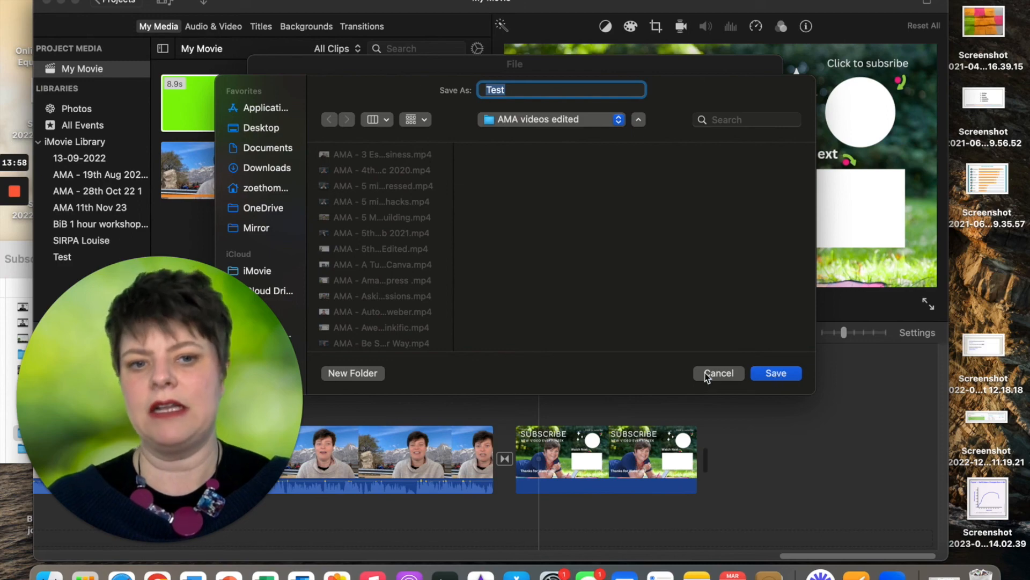
click(718, 373)
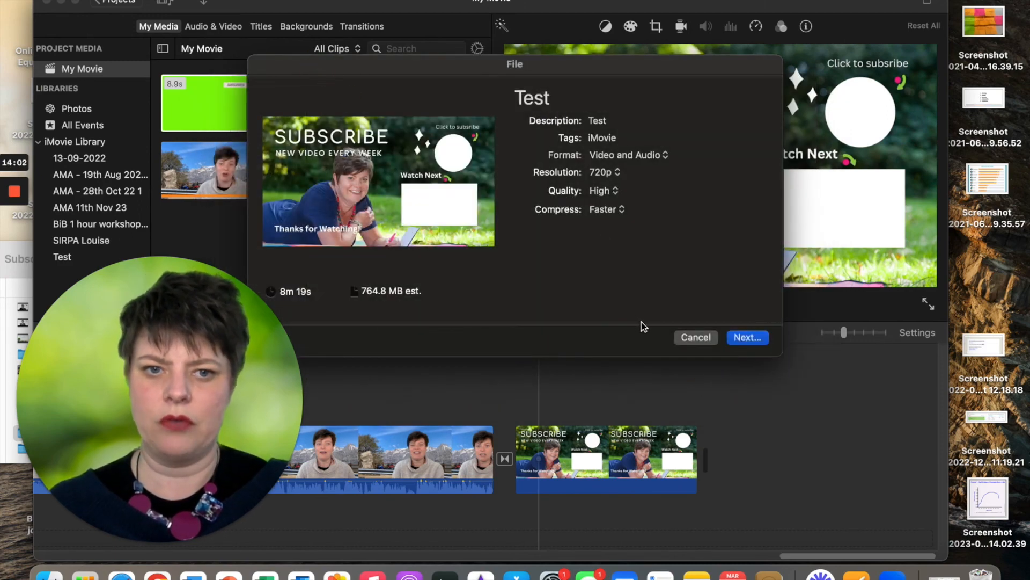
click(691, 338)
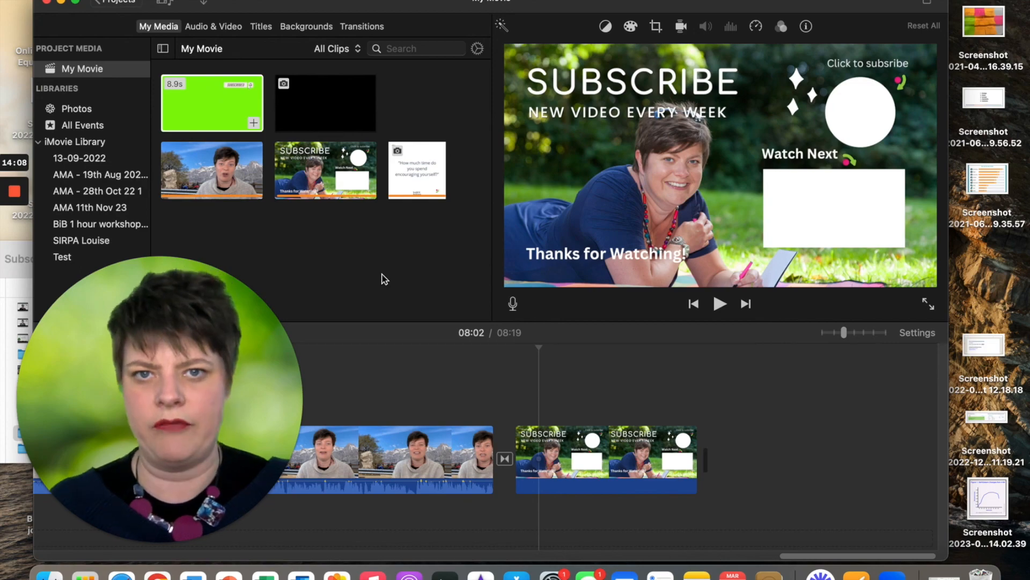
Leave for the Projects browser, naming the project 'Test' so it appears as Test 1
click(122, 2)
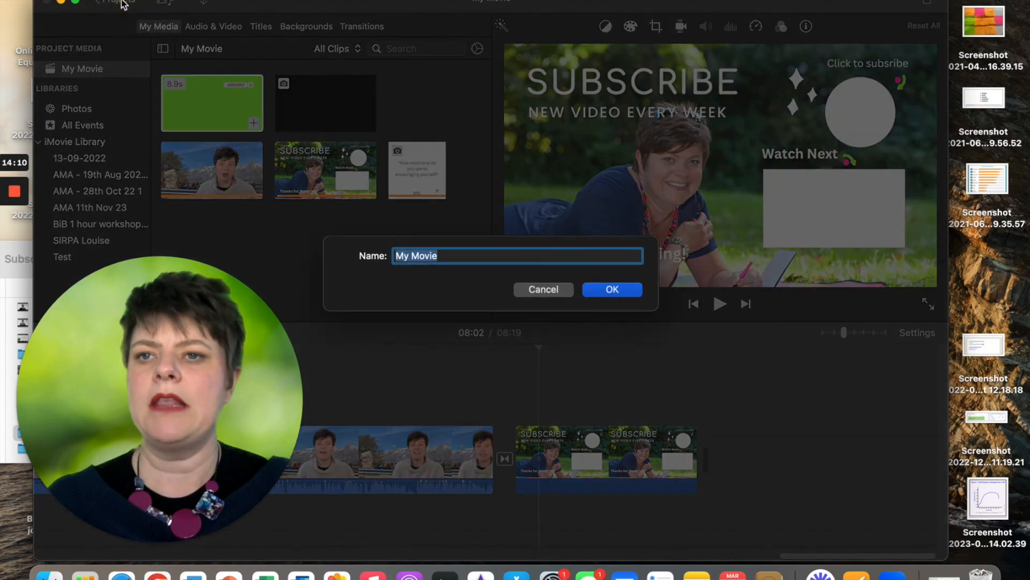
text(Test)
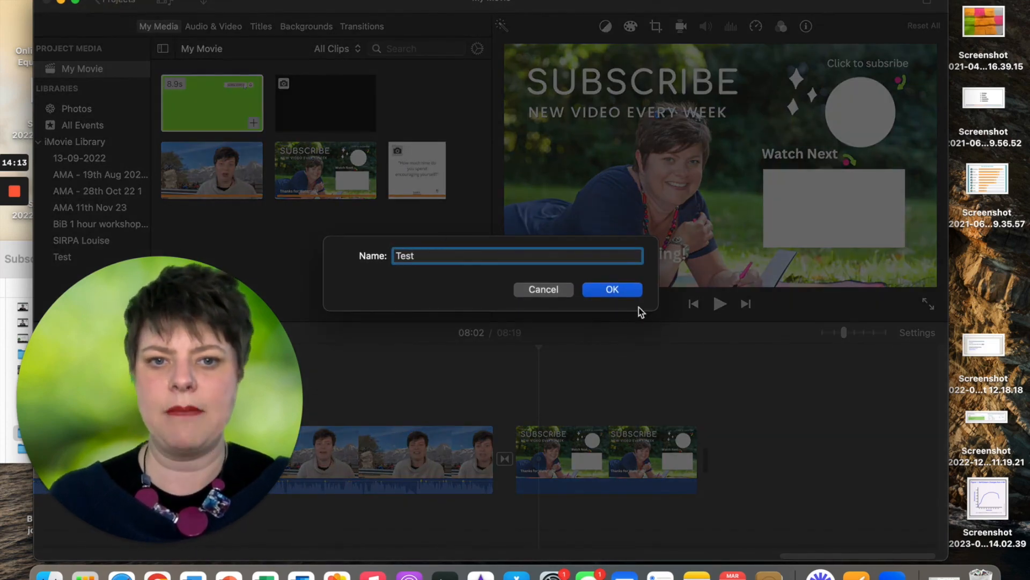
click(613, 284)
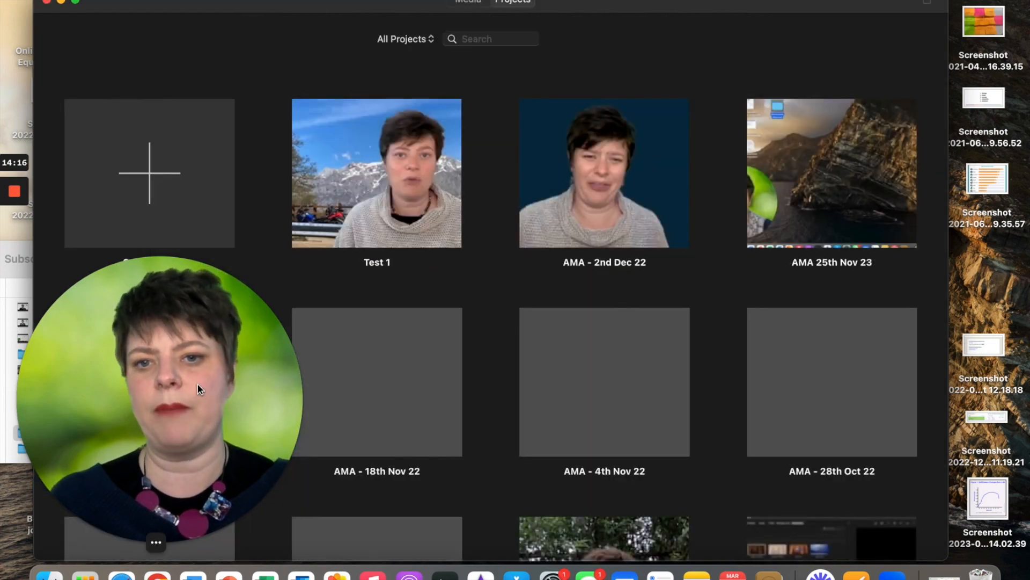
mouse_move(387, 262)
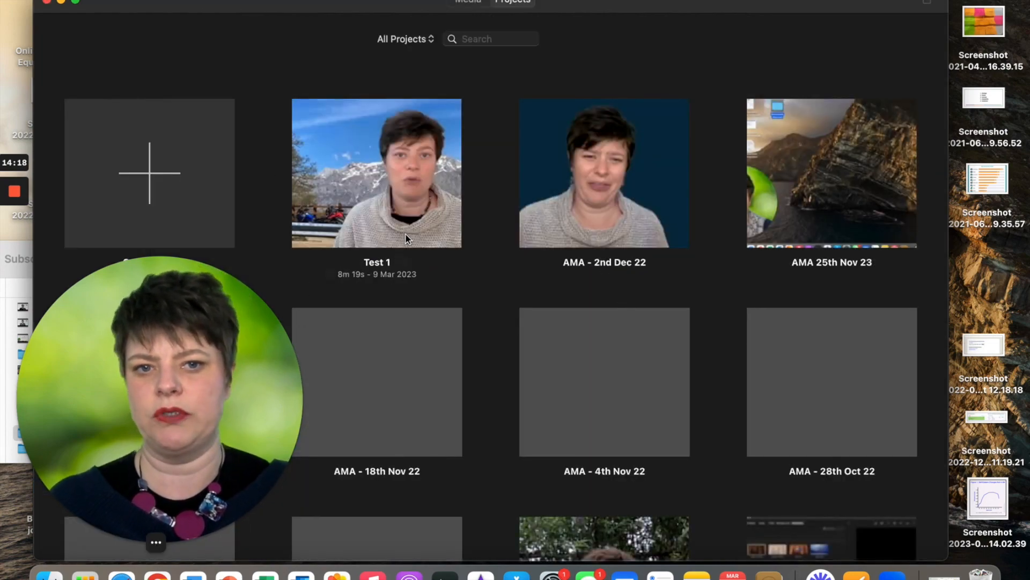
drag(130, 401, 647, 241)
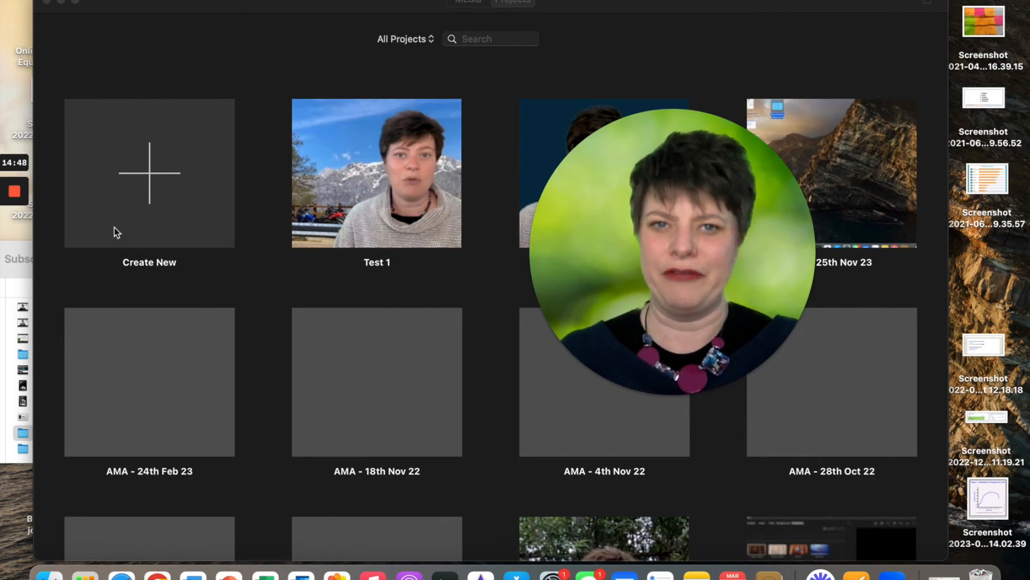
mouse_move(16, 194)
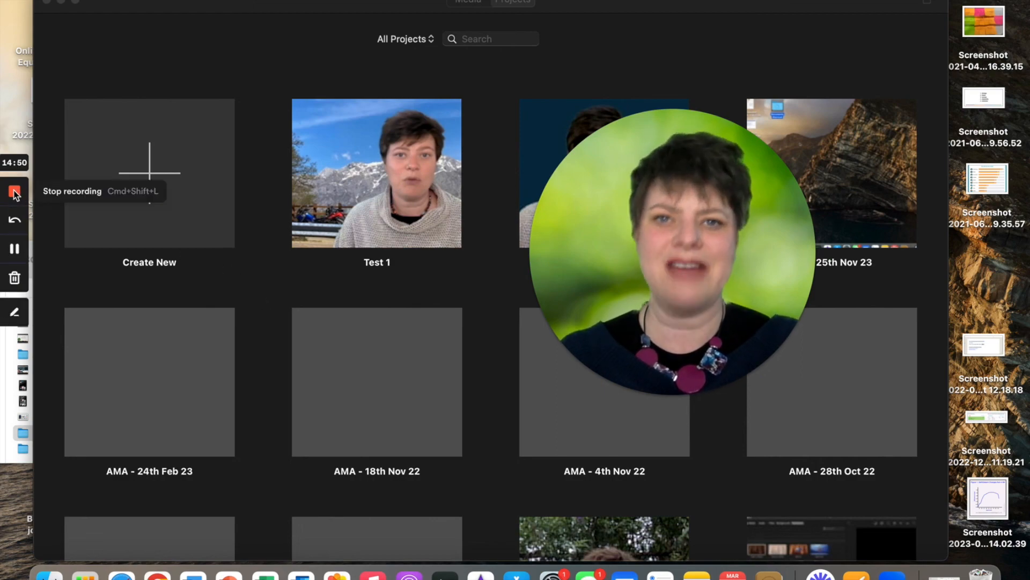